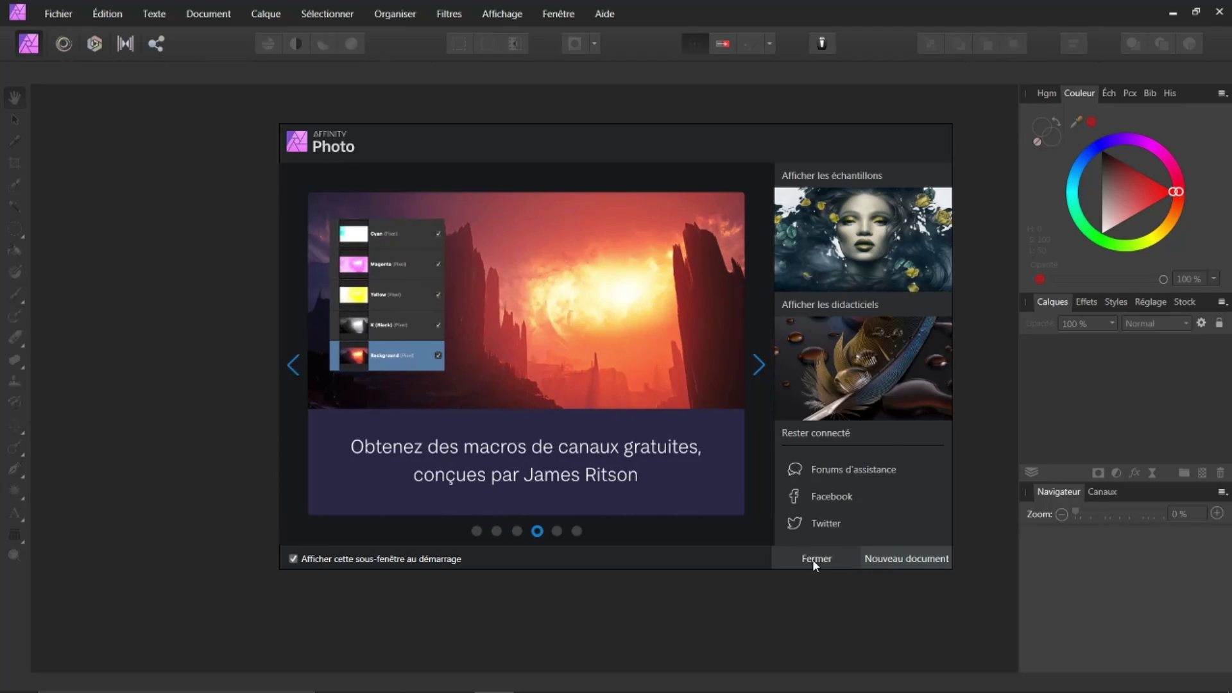
Dismiss the welcome window and create a new 1920 × 1080 px document at 72 DPI in RVB/8
click(813, 559)
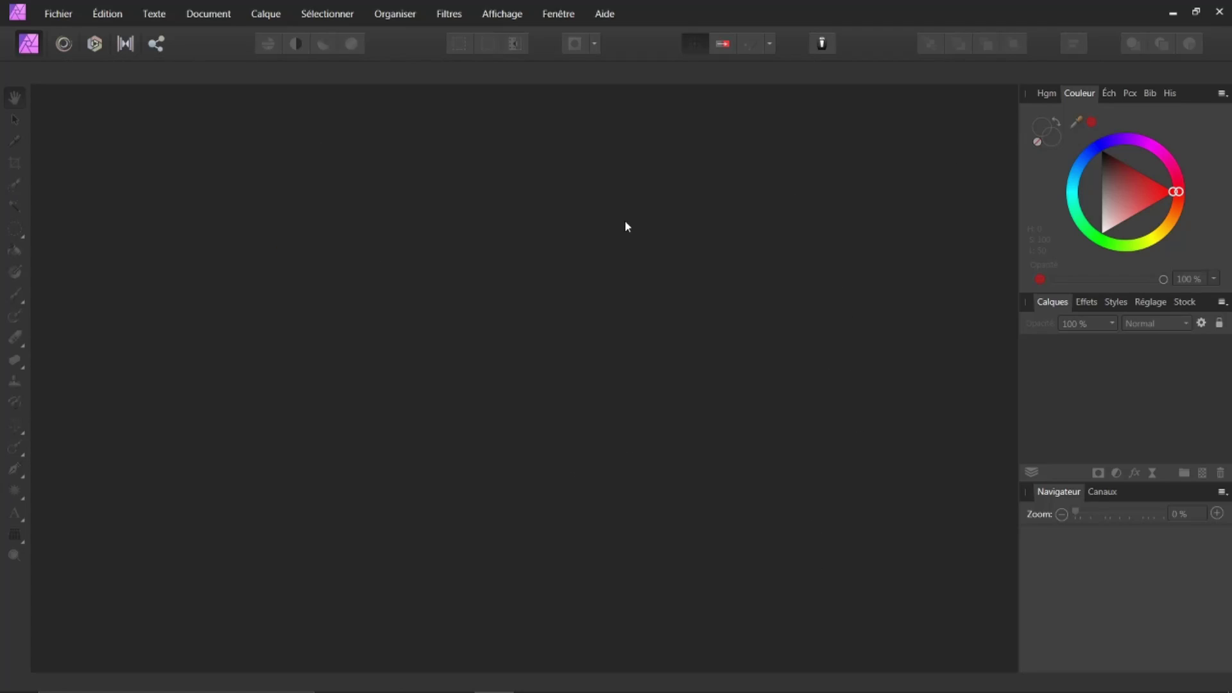
click(60, 14)
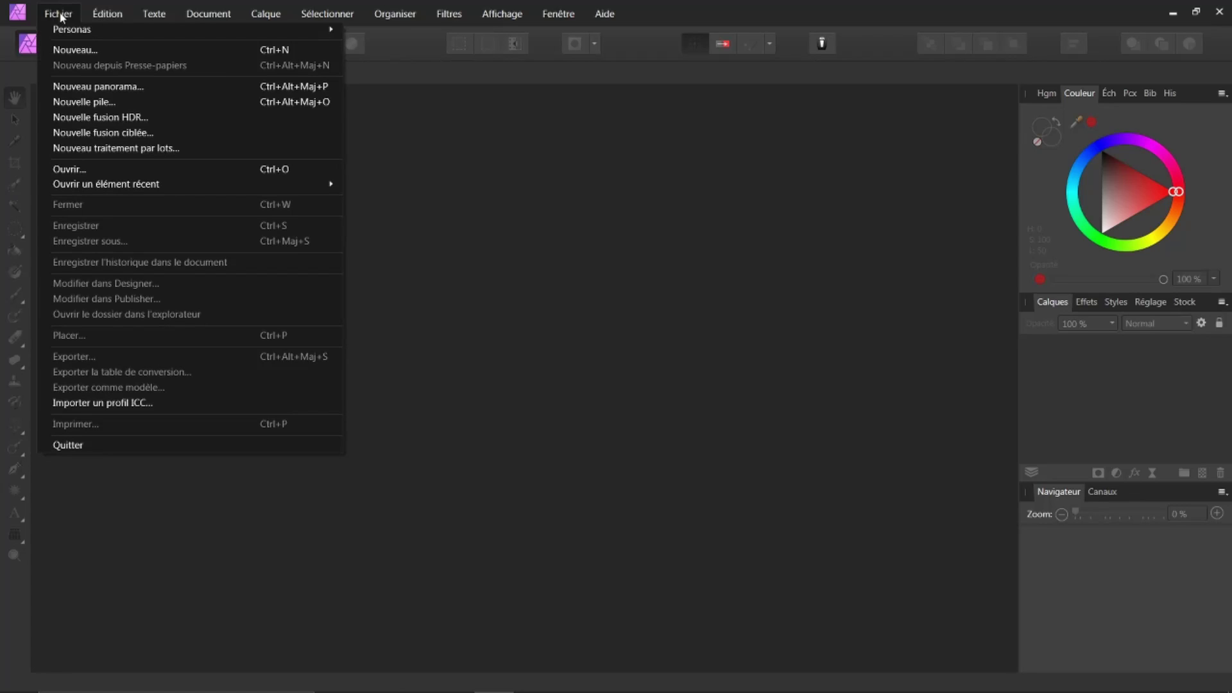
click(80, 54)
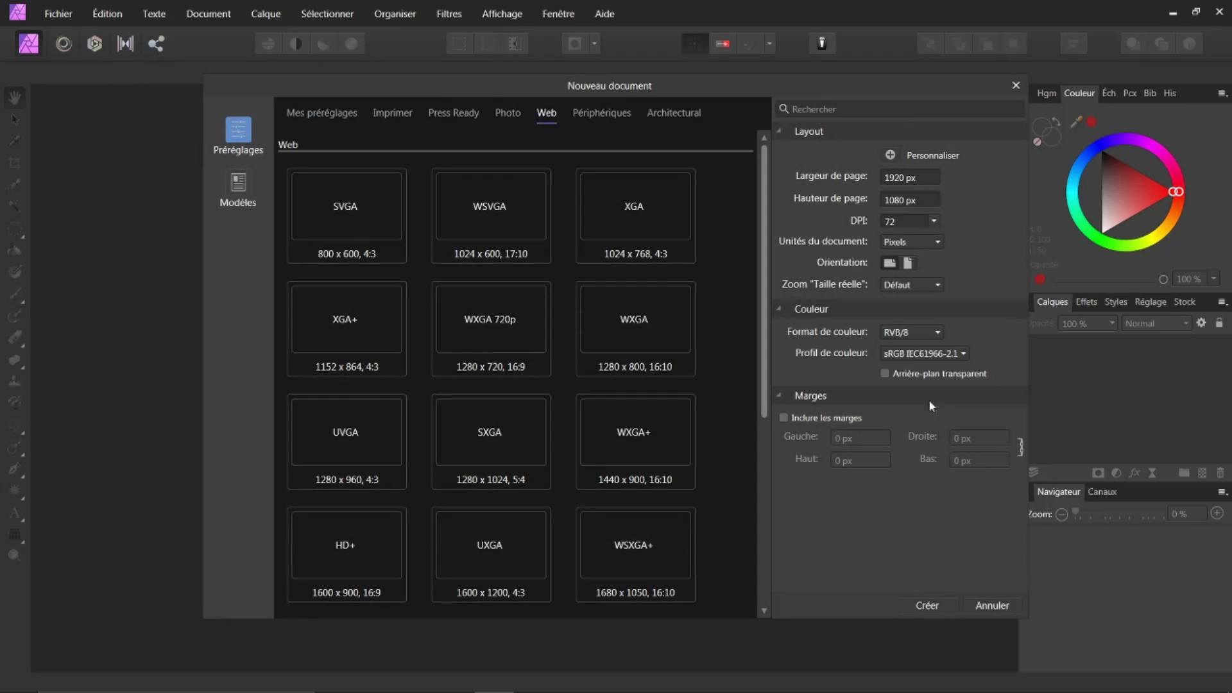
click(923, 604)
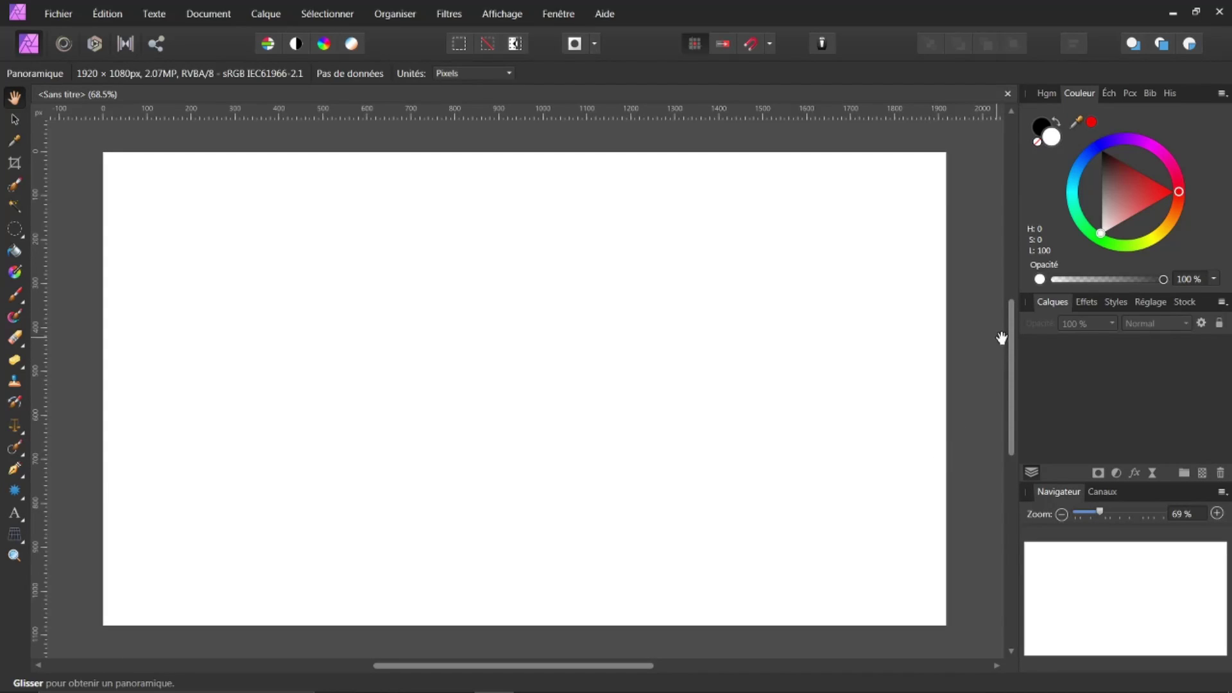
Choose the 200 px fine speckle brush from the Vaporisateurs et projections brush category
click(1129, 93)
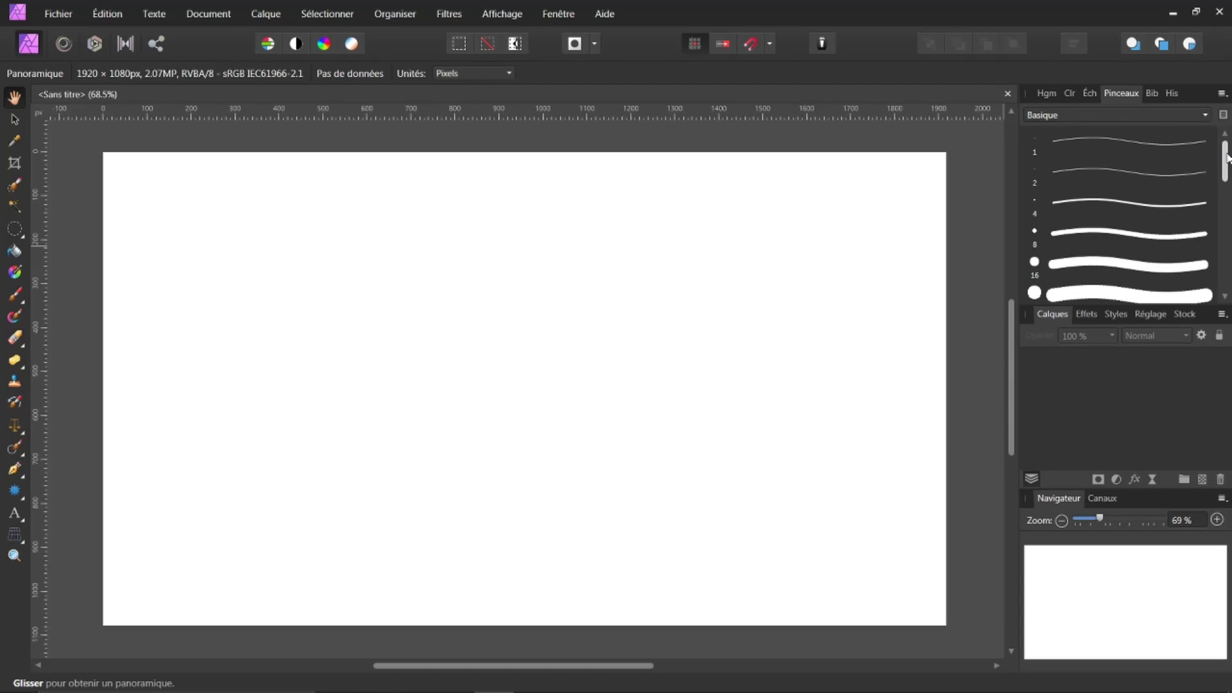
mouse_move(1223, 160)
mouse_down()
mouse_move(1214, 261)
mouse_move(1230, 135)
mouse_up()
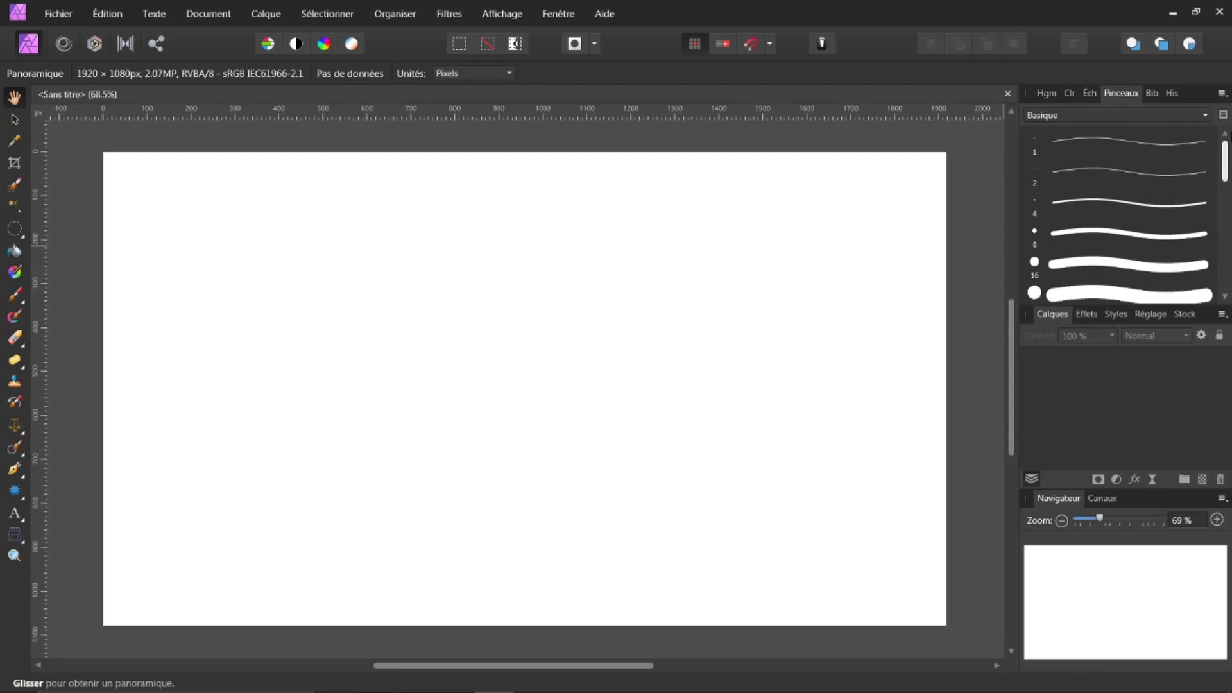
click(1204, 116)
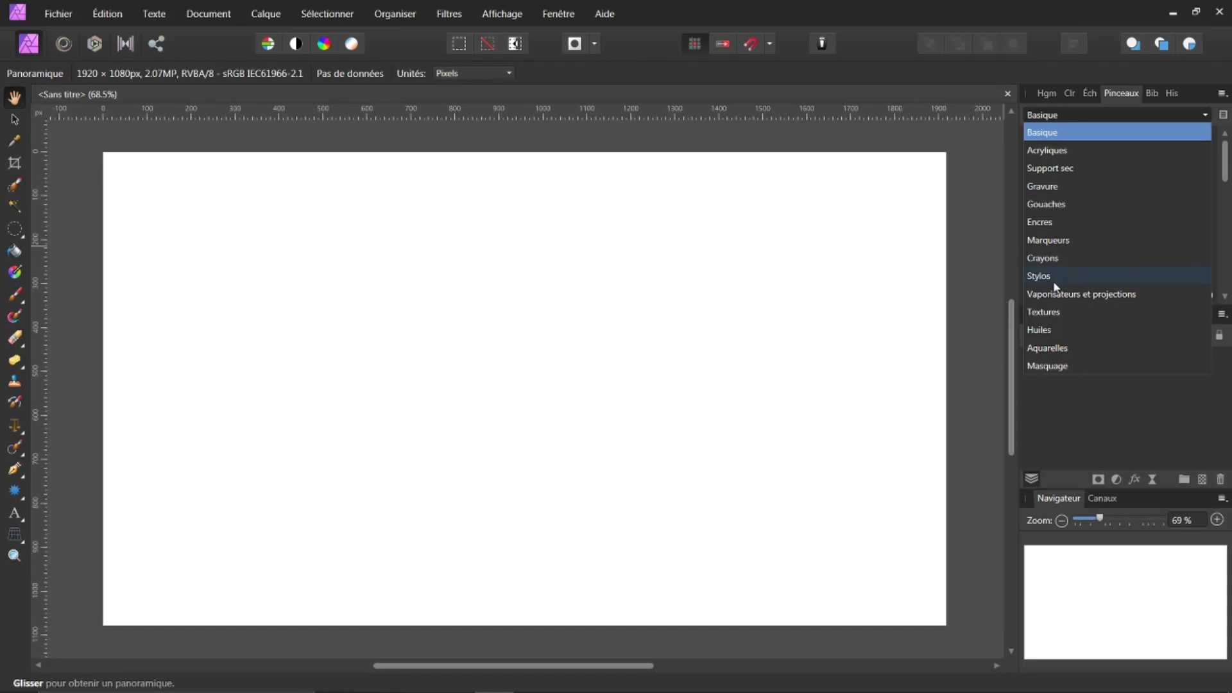
click(1069, 295)
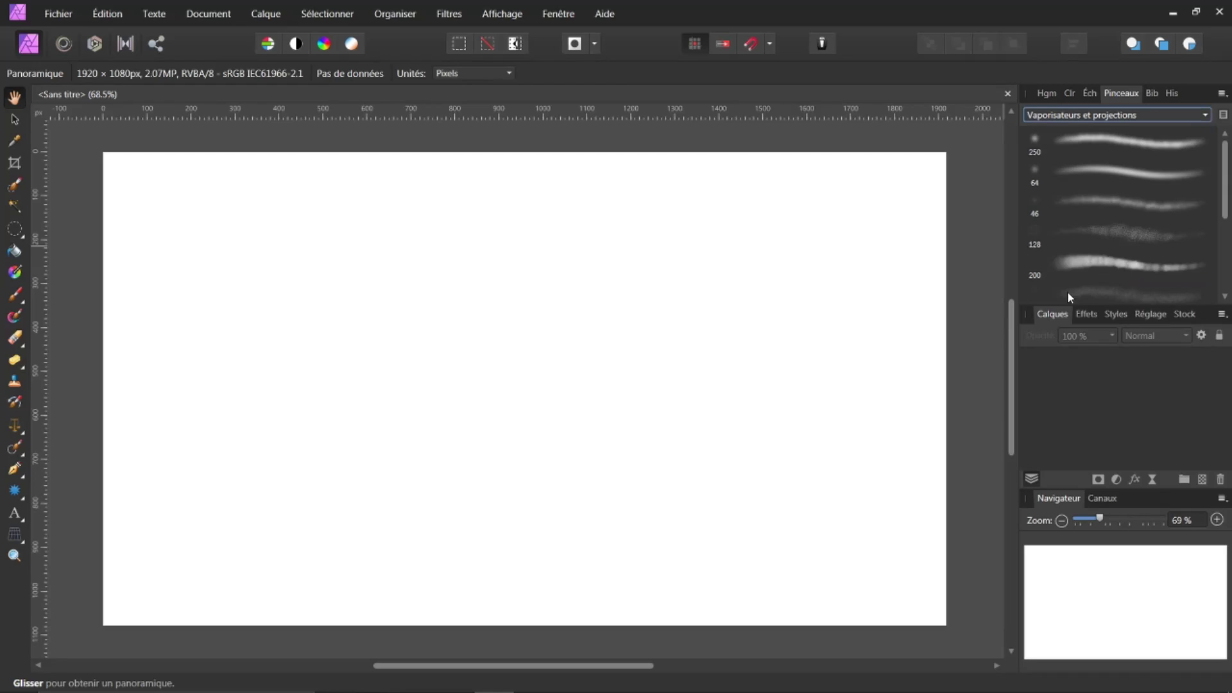
drag(1226, 174, 1226, 239)
click(1131, 206)
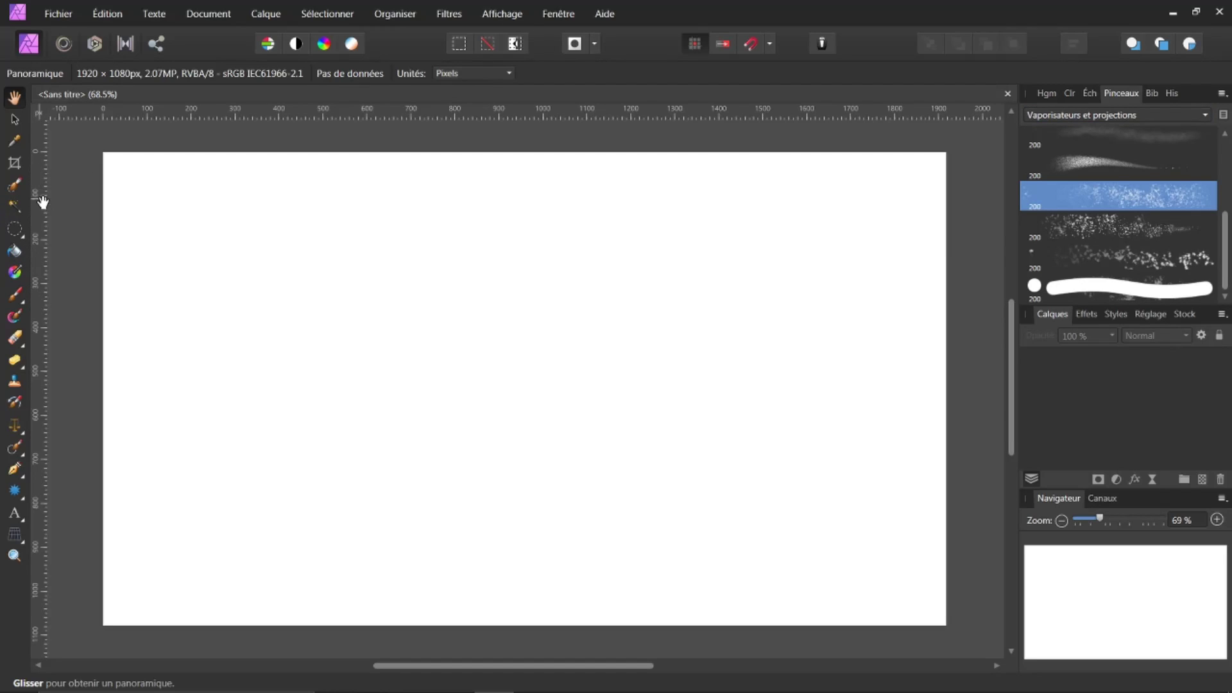
Paint black test splatters with the Paint Brush at 200 px across the canvas's upper-left area, then undo them
click(16, 294)
mouse_move(232, 263)
mouse_down()
mouse_move(224, 307)
mouse_move(257, 362)
mouse_move(322, 383)
mouse_move(427, 368)
mouse_move(468, 344)
mouse_up()
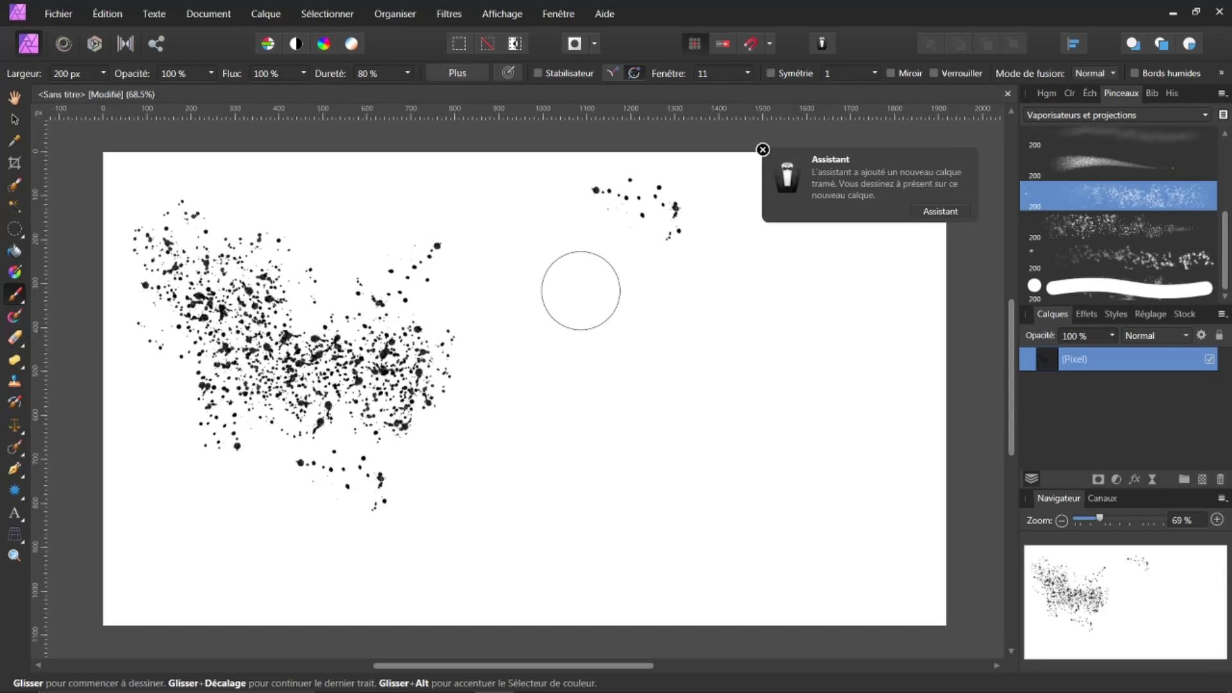
click(762, 150)
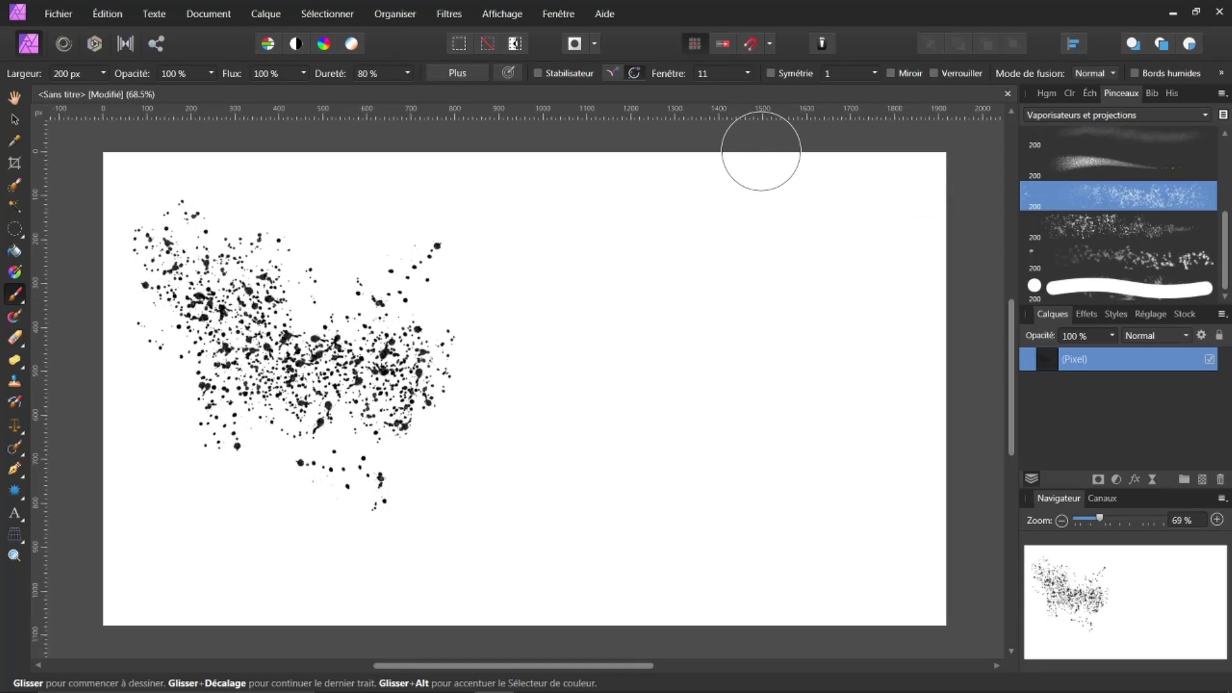
key(ctrl+z)
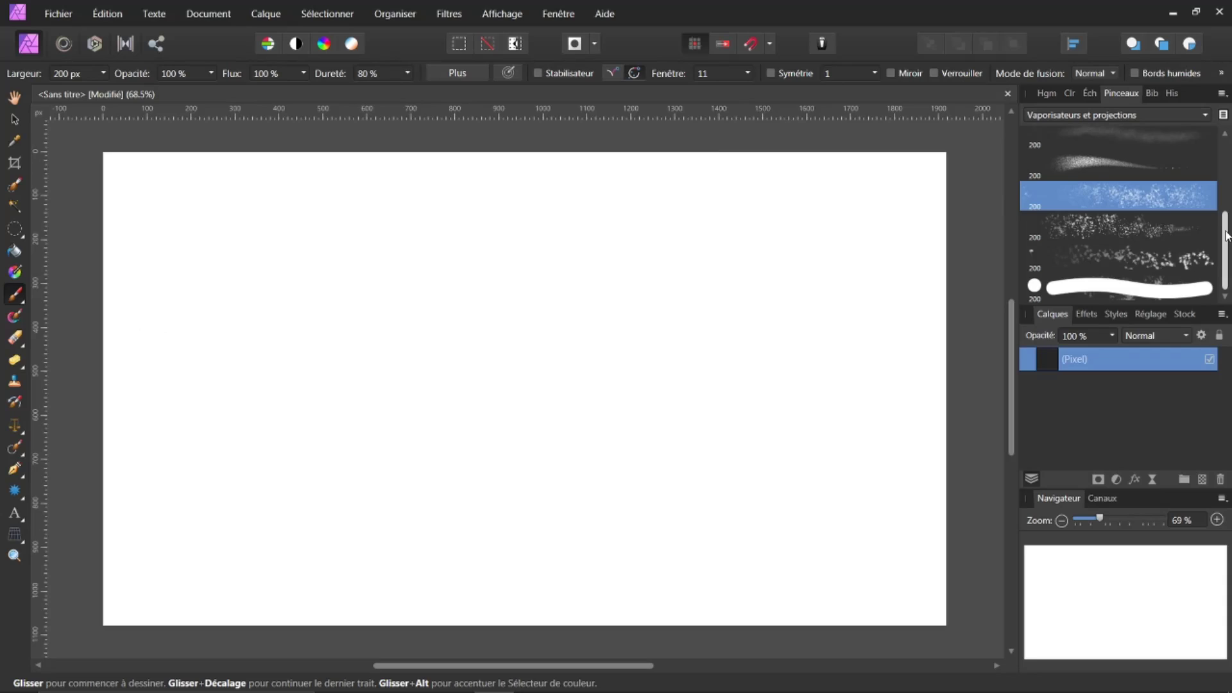
Create a new image brush in the Basique category from the PNG file j01hmQofAlhGsYFH_qG3XX13j7g in Téléchargements
drag(1223, 221, 1229, 147)
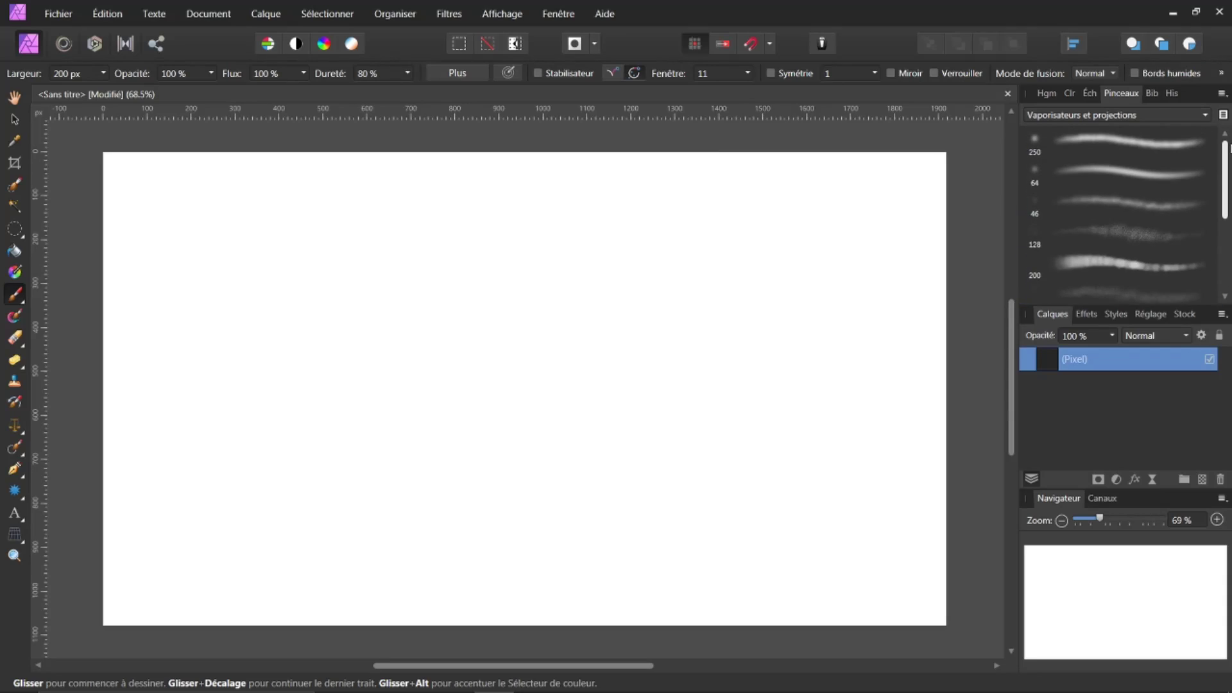
click(1206, 116)
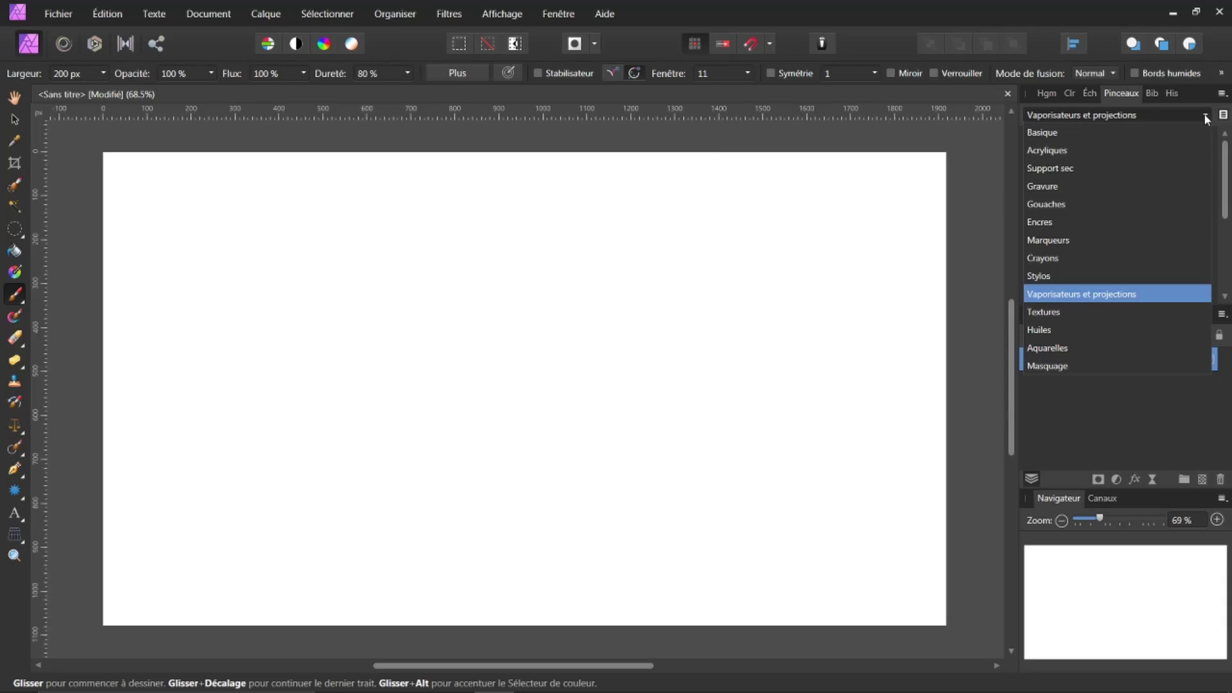
click(1058, 133)
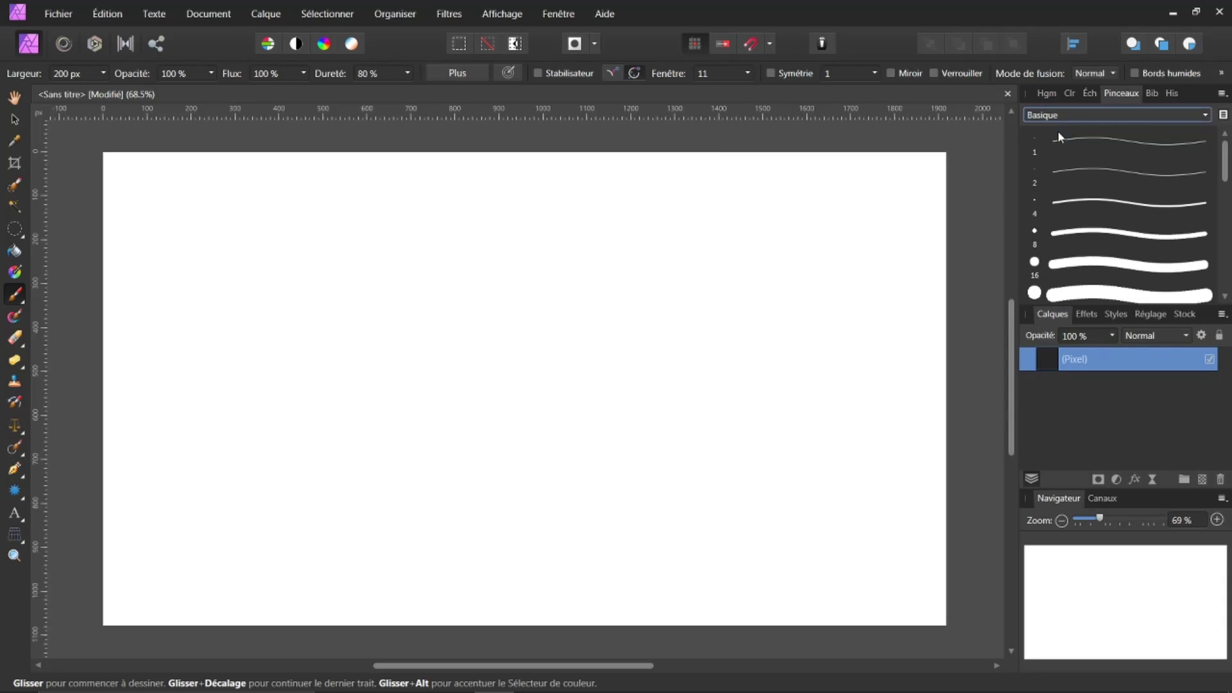
click(1222, 95)
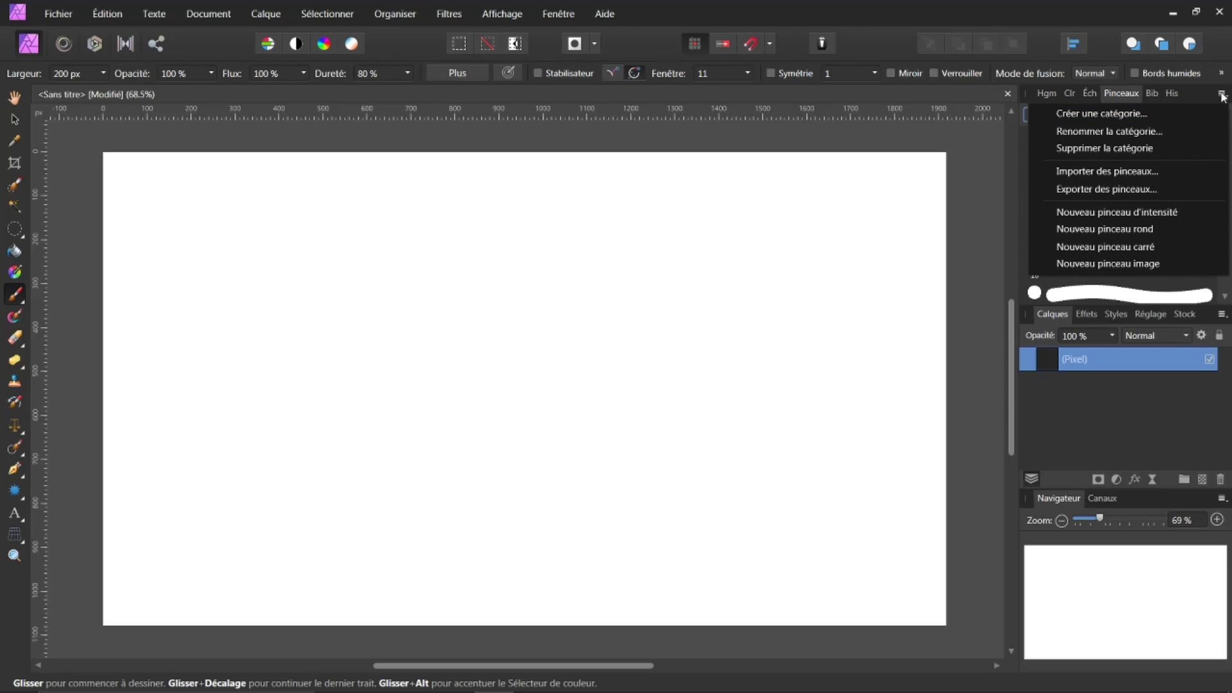
click(1083, 267)
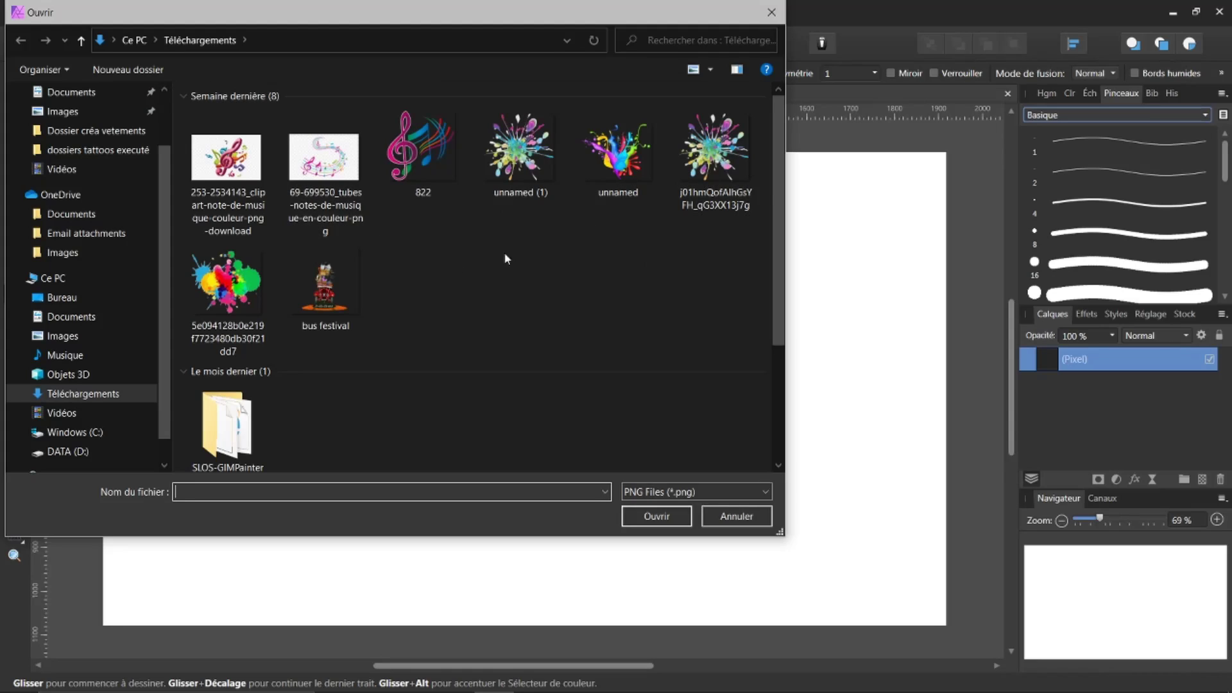
click(720, 158)
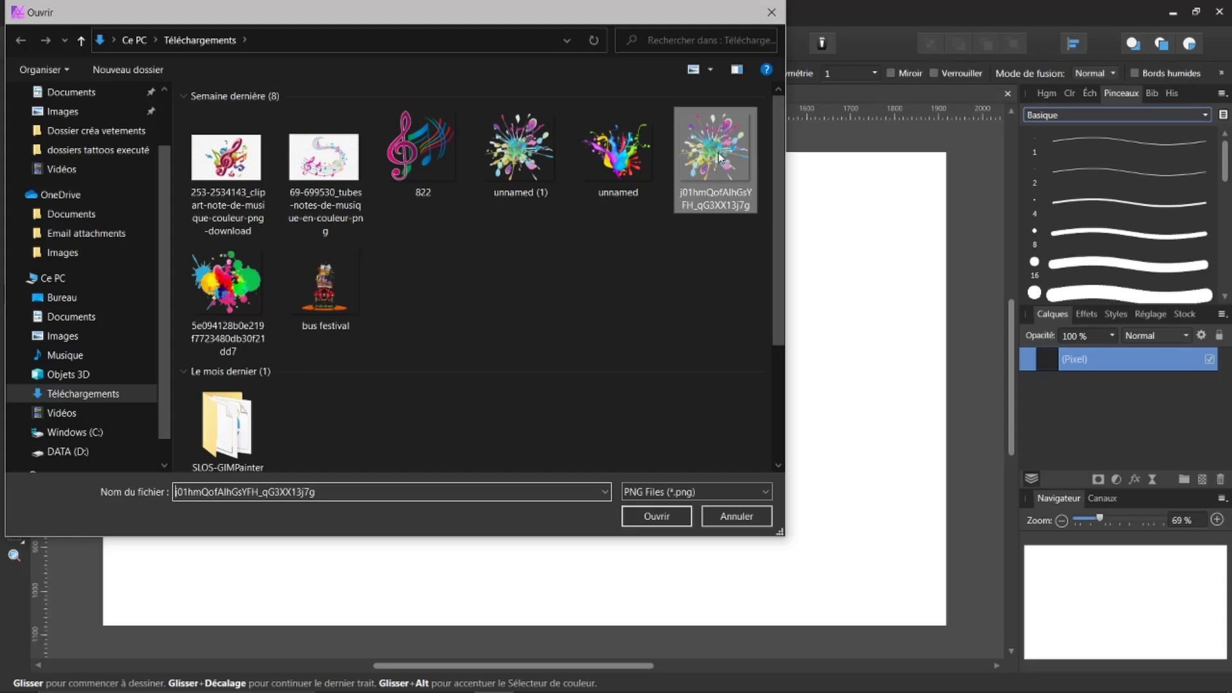
click(659, 517)
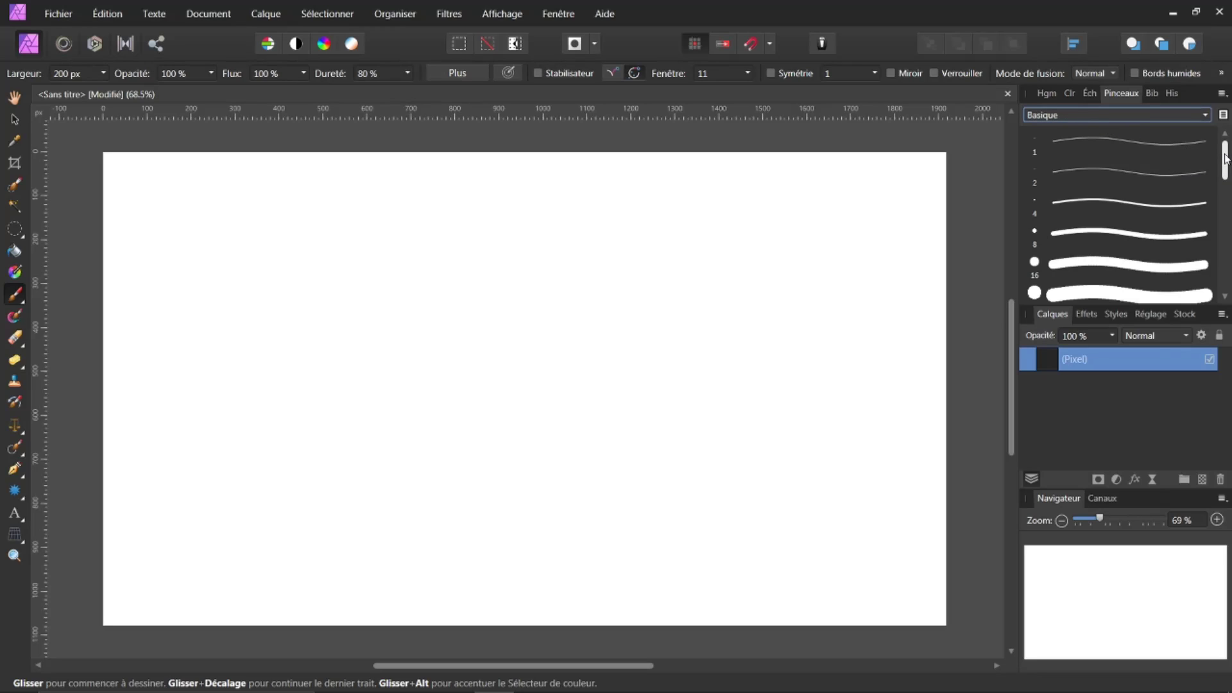
Select the new multicoloured splash image brush at the end of the Basique category
drag(1224, 159, 1224, 270)
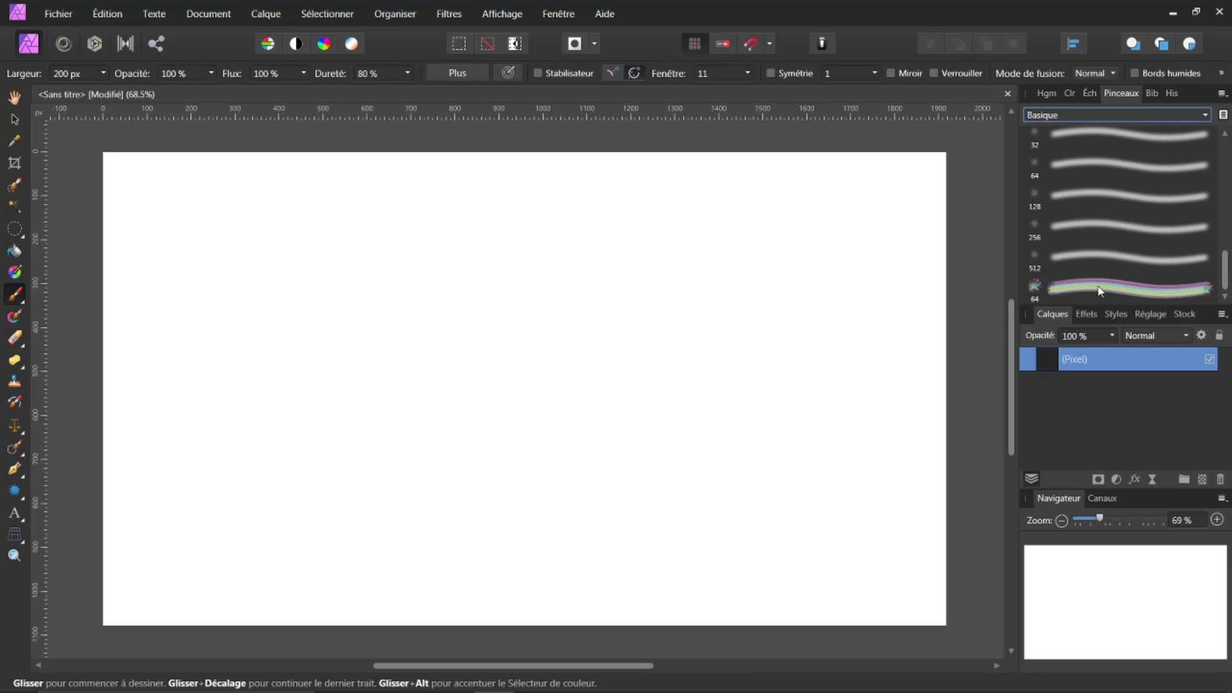
click(1206, 117)
key(Escape)
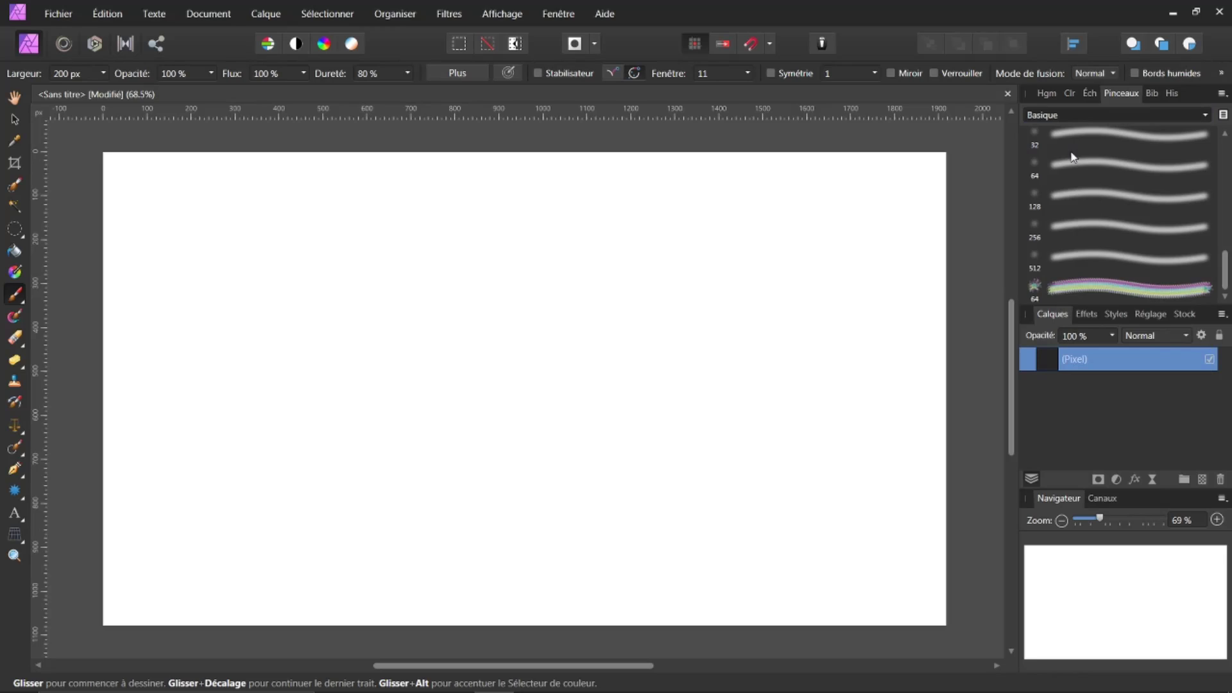
key(Down)
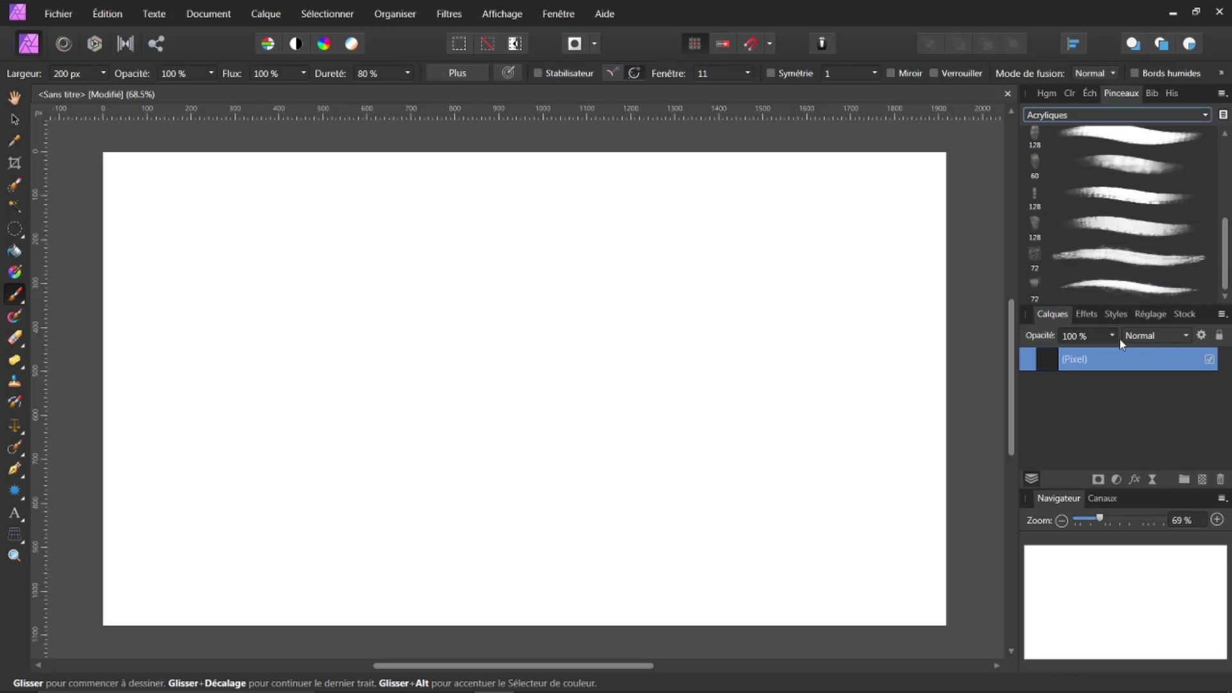
click(1207, 118)
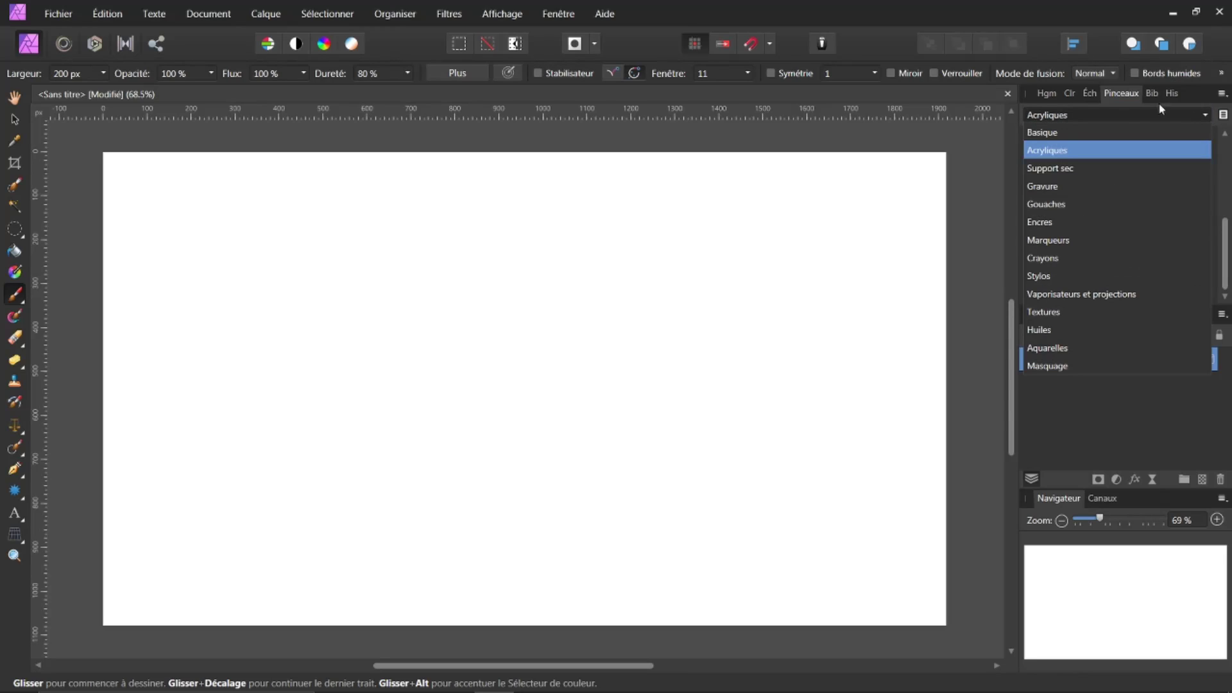
click(1044, 134)
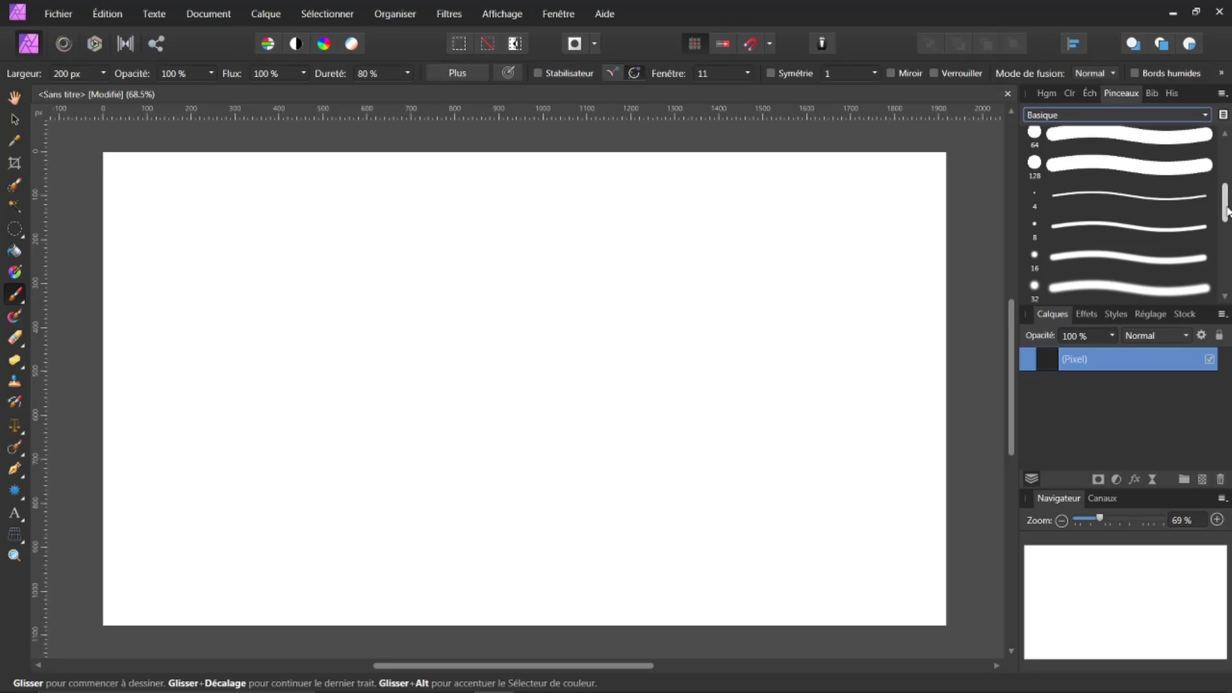
drag(1224, 205, 1230, 318)
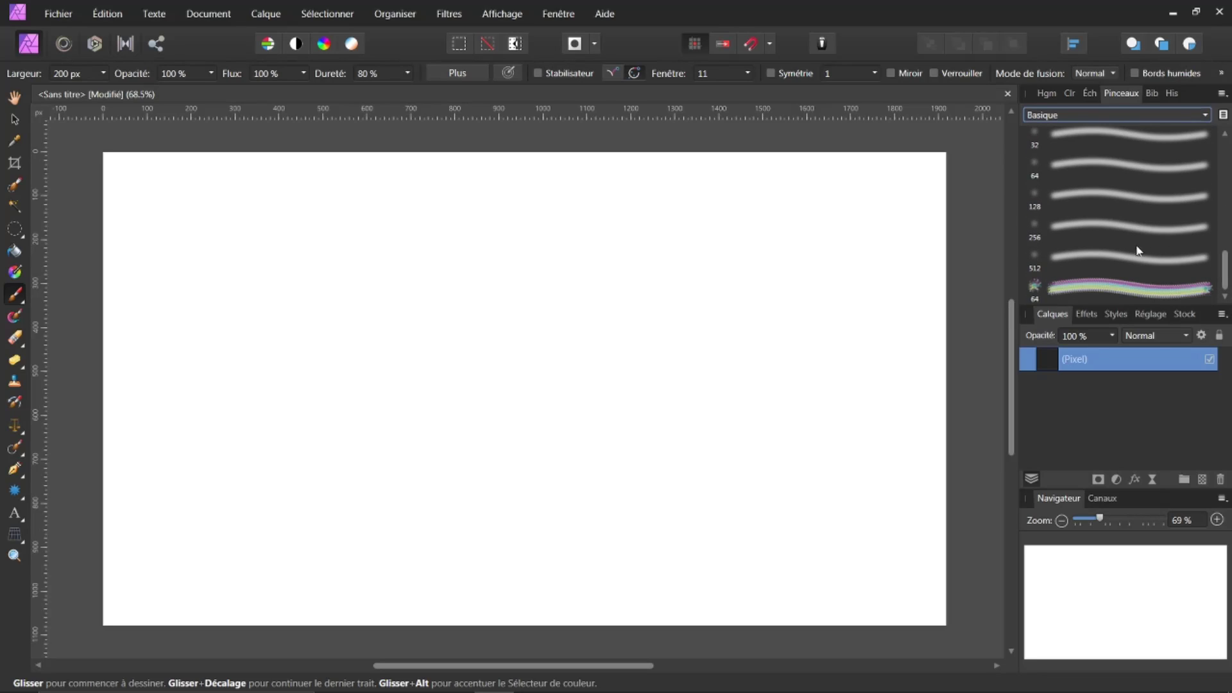
click(1120, 293)
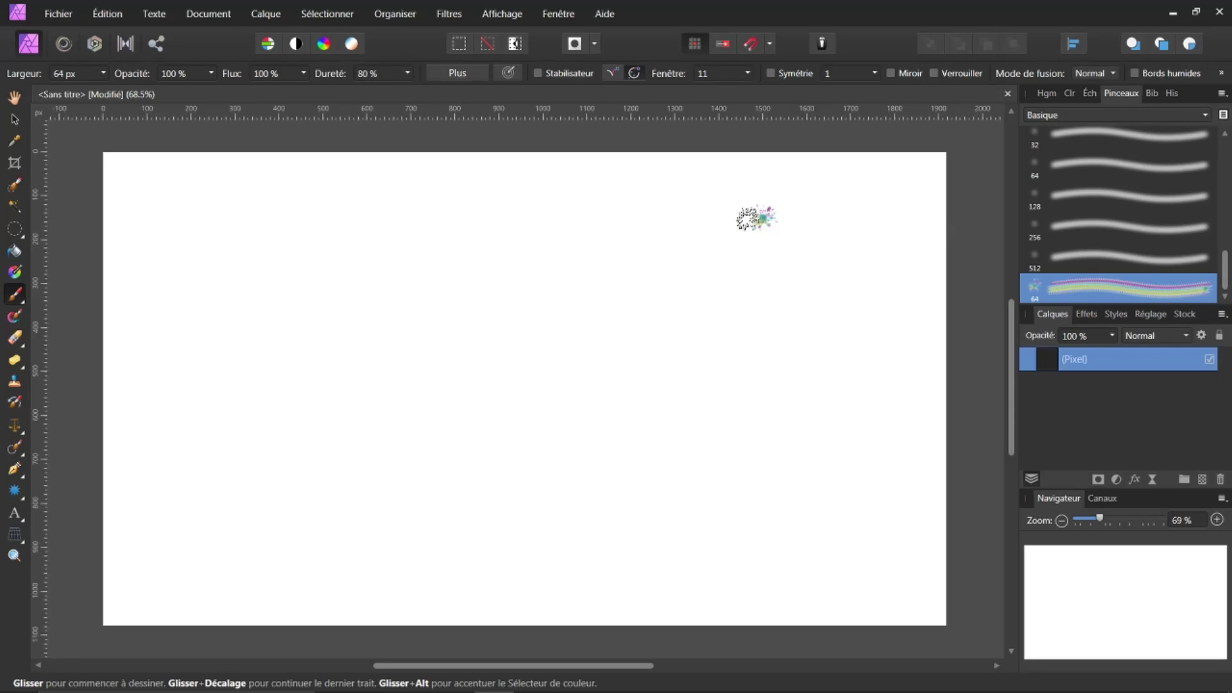
Paint test stamps and strokes with the splash brush at 64 px and 101 px width, undoing each of them
click(600, 302)
key(ctrl+z)
mouse_move(311, 279)
mouse_down()
mouse_move(316, 267)
mouse_move(206, 234)
mouse_move(185, 211)
mouse_move(192, 201)
mouse_move(167, 254)
mouse_move(171, 209)
mouse_move(160, 222)
mouse_move(196, 199)
mouse_move(158, 157)
mouse_up()
key(ctrl+z)
drag(29, 78, 57, 85)
mouse_move(187, 212)
mouse_down()
mouse_move(227, 321)
mouse_move(281, 347)
mouse_move(368, 294)
mouse_move(388, 326)
mouse_up()
drag(517, 372, 558, 352)
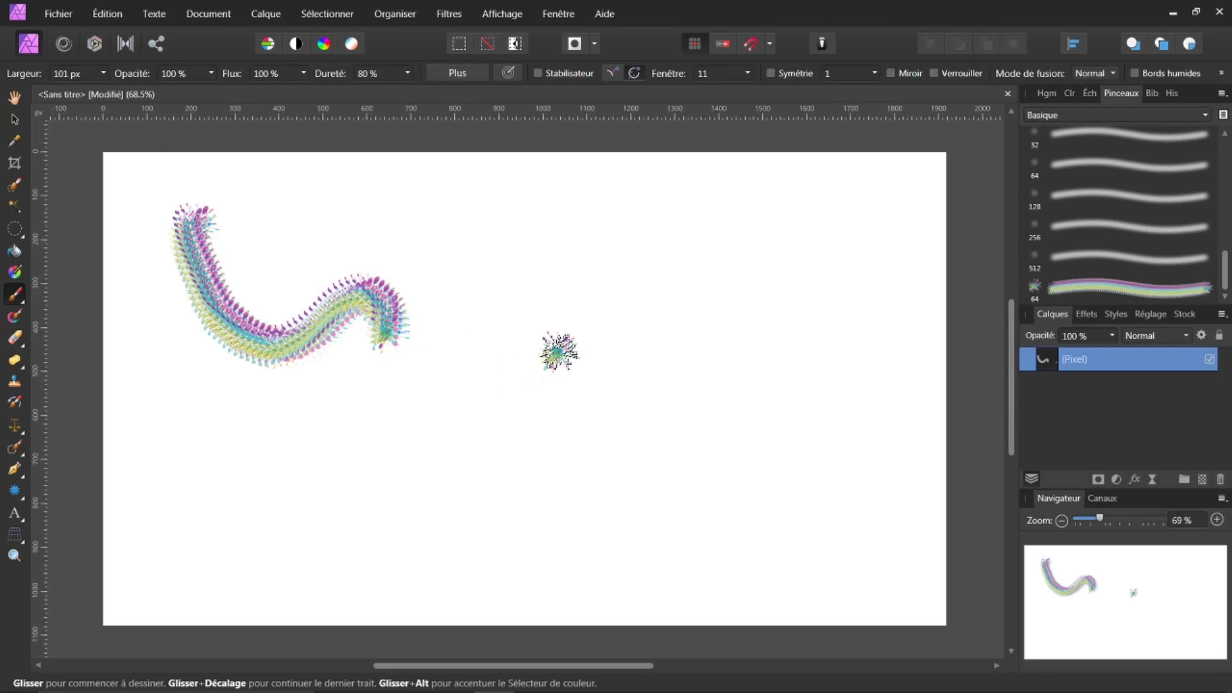
key(ctrl+z)
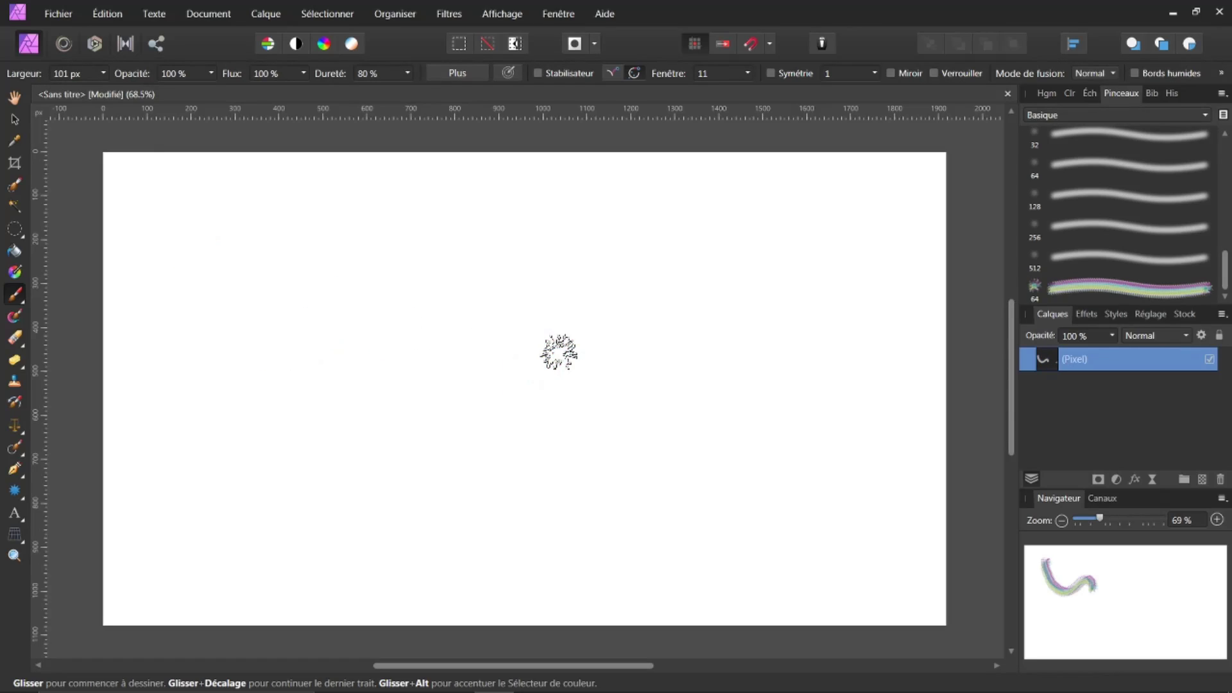
key(ctrl+z)
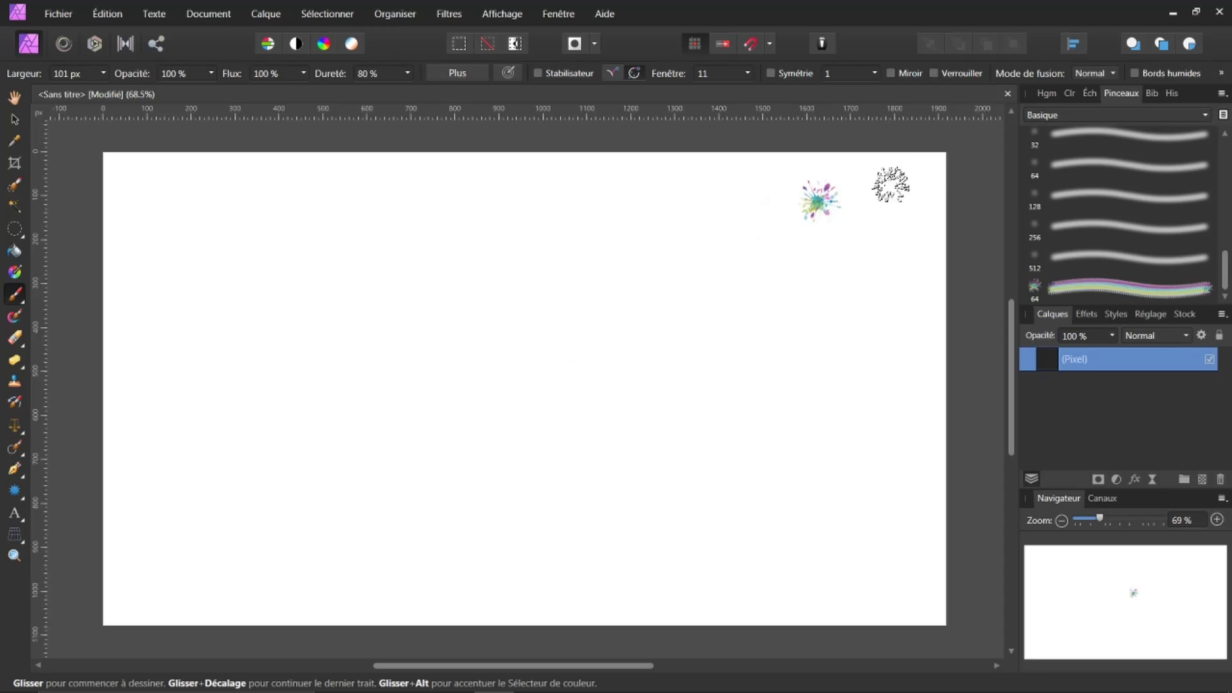
Set the splash brush's spacing (Espacement) to 92 %
double_click(1088, 288)
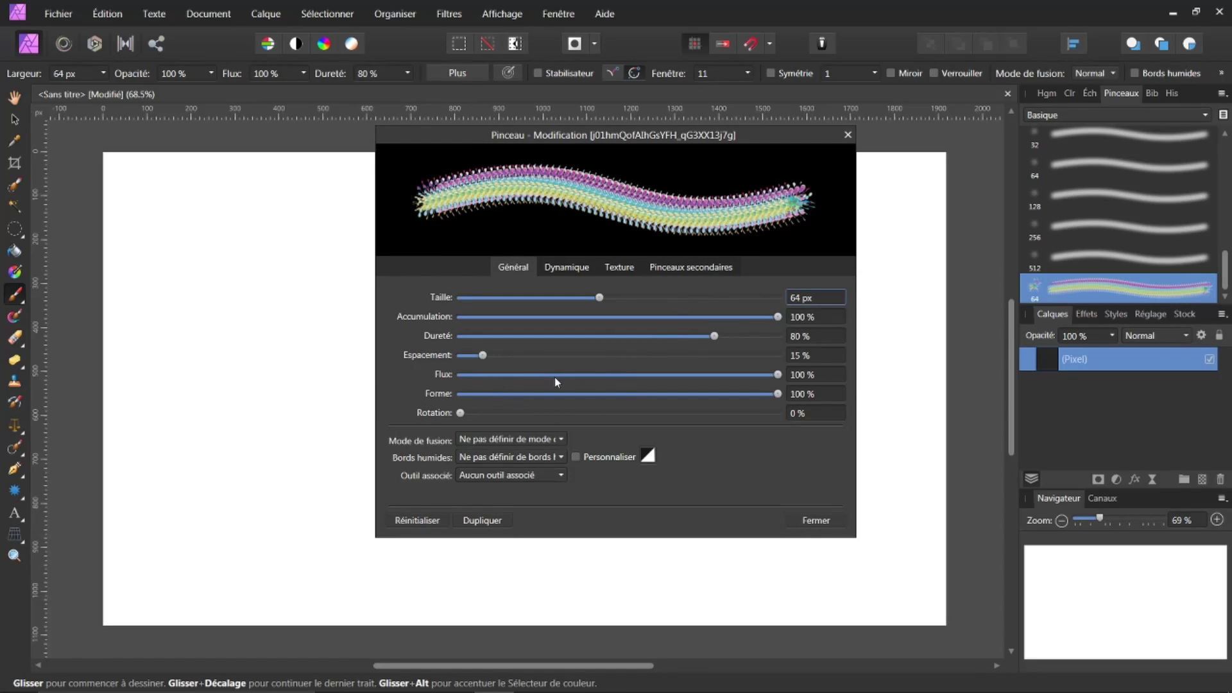
drag(482, 357, 606, 367)
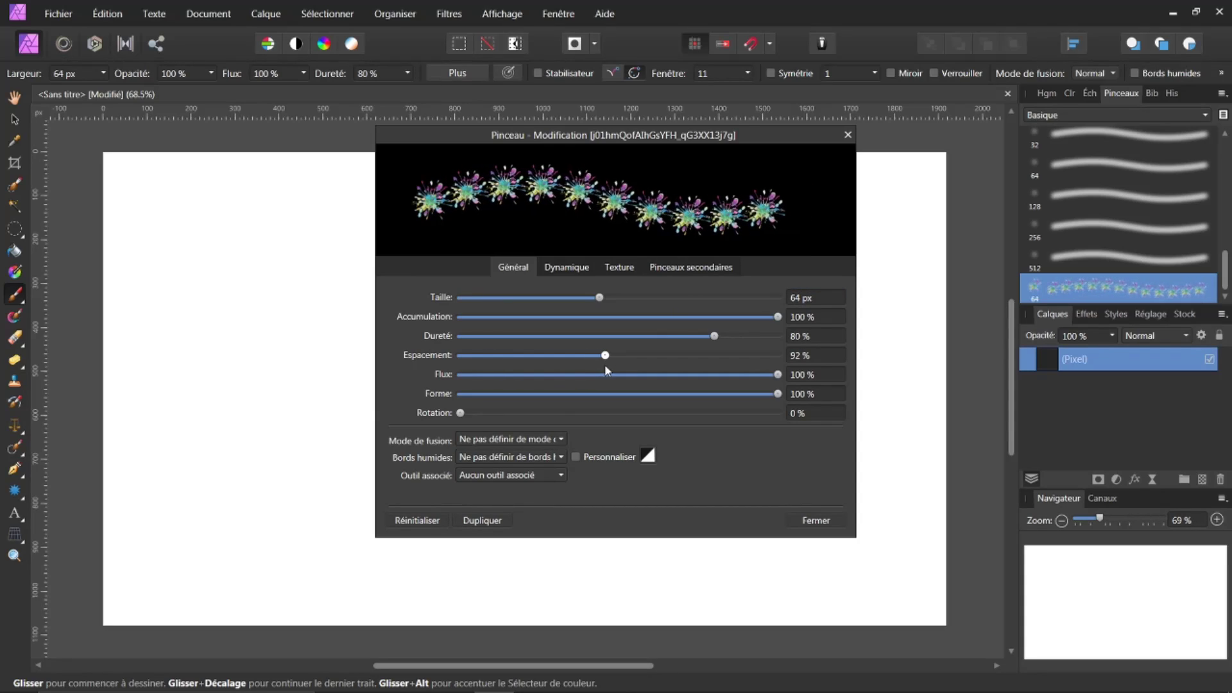
click(815, 519)
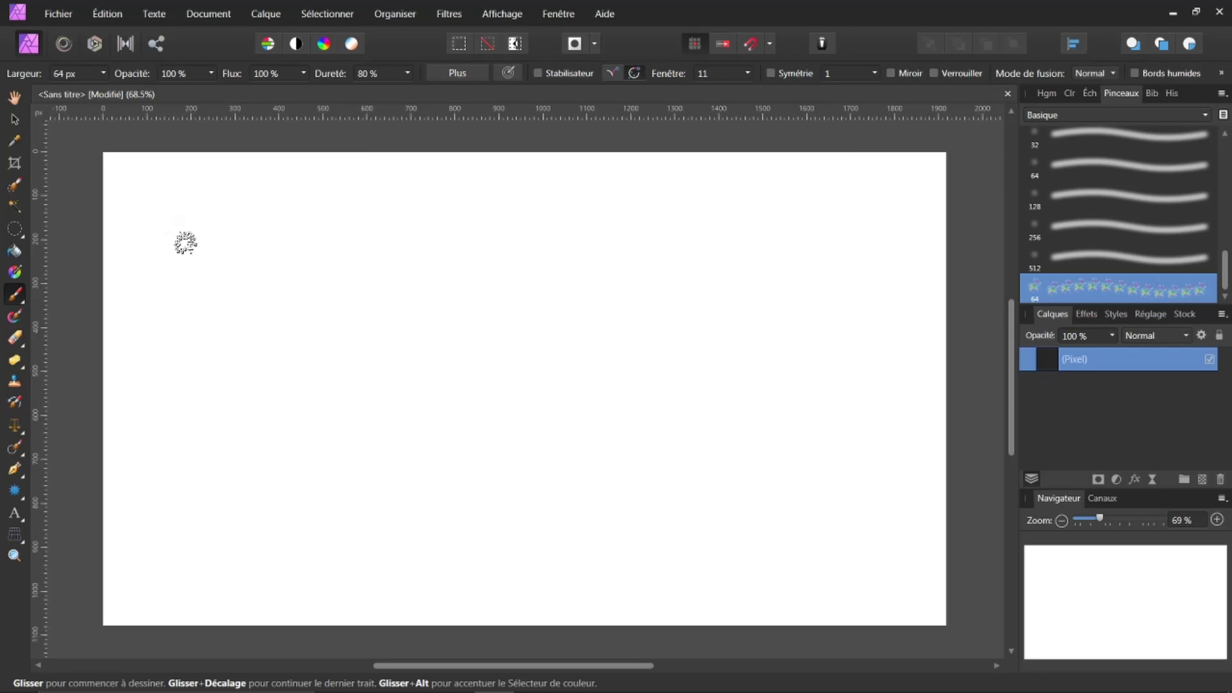
Paint test strokes with the spaced splash brush at 64 px and 136 px width, then undo them
mouse_move(201, 222)
mouse_down()
mouse_move(193, 339)
mouse_move(238, 336)
mouse_move(289, 288)
mouse_move(386, 280)
mouse_move(354, 355)
mouse_move(372, 420)
mouse_move(452, 308)
mouse_move(493, 482)
mouse_move(563, 355)
mouse_up()
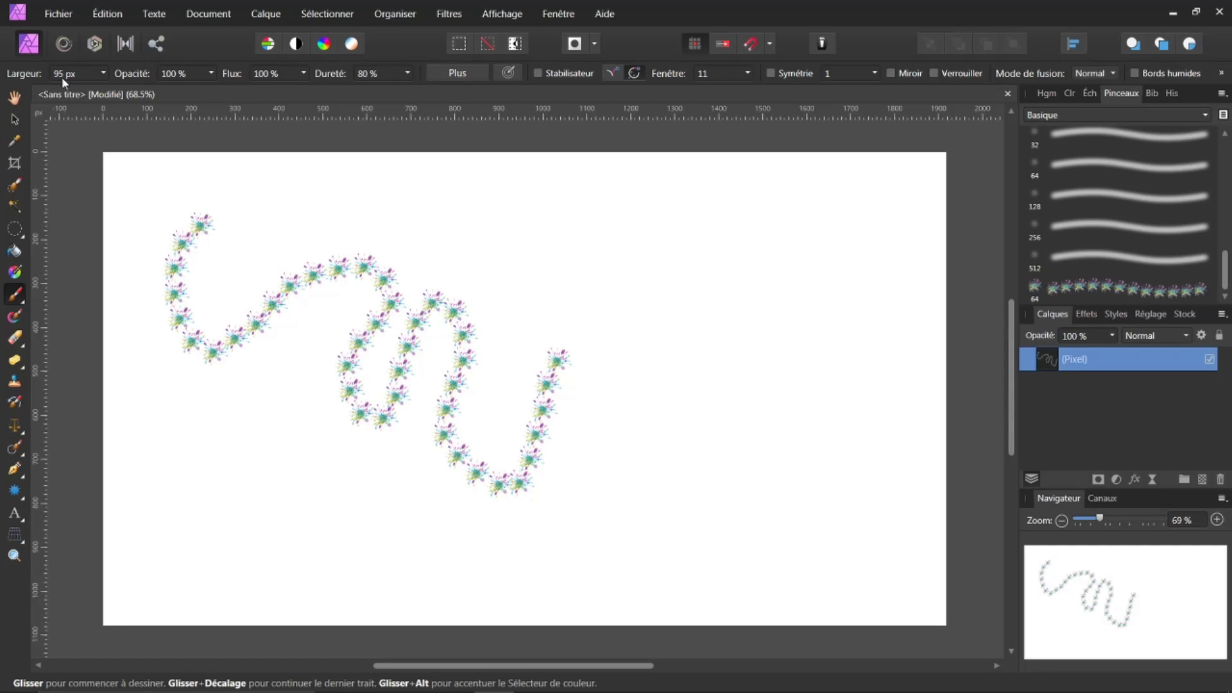
mouse_move(473, 233)
mouse_down()
mouse_move(540, 248)
mouse_move(552, 288)
mouse_move(512, 368)
mouse_move(546, 444)
mouse_move(596, 436)
mouse_up()
mouse_move(664, 327)
mouse_down()
mouse_move(635, 494)
mouse_move(818, 550)
mouse_up()
click(819, 396)
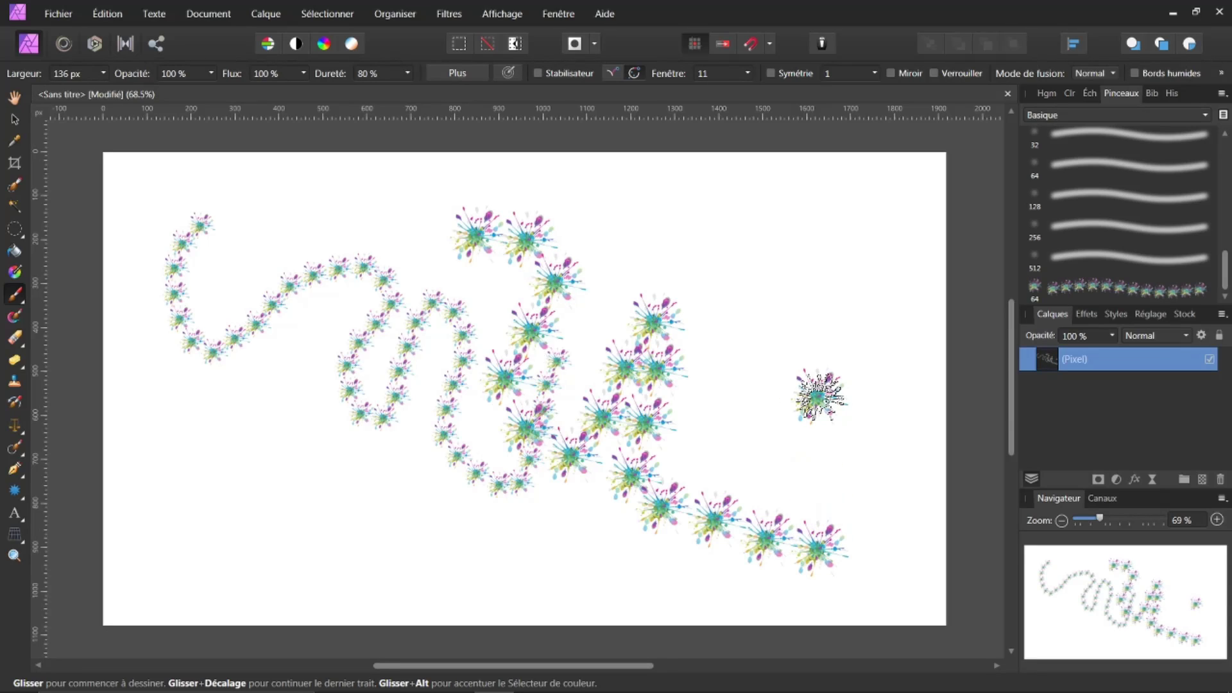
key(ctrl+z)
key(ctrl+z)
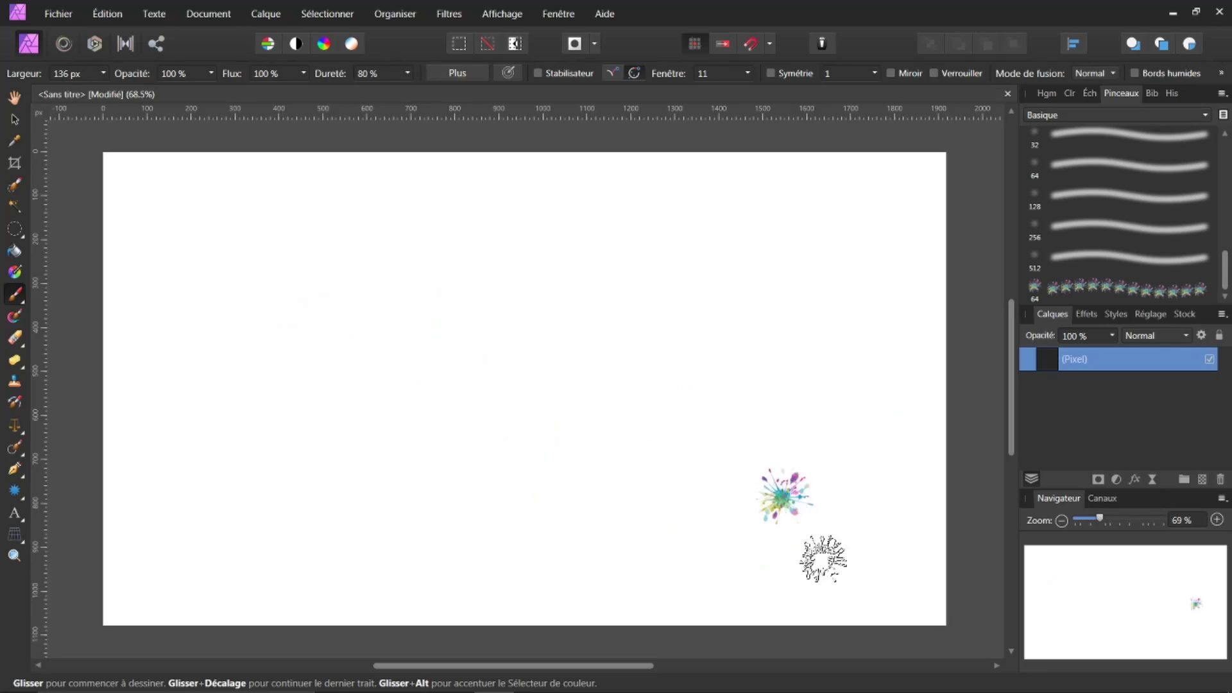
Delete the multicoloured splash image brush from the end of the Basique brush category
click(1110, 289)
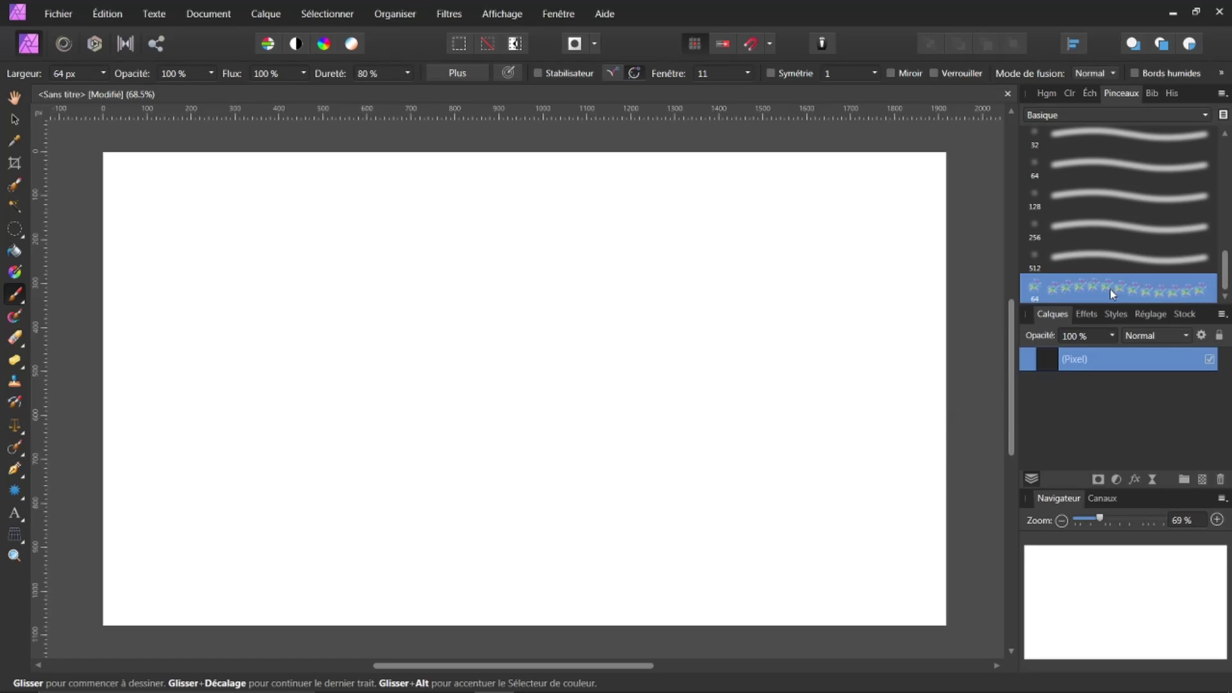
right_click(1112, 296)
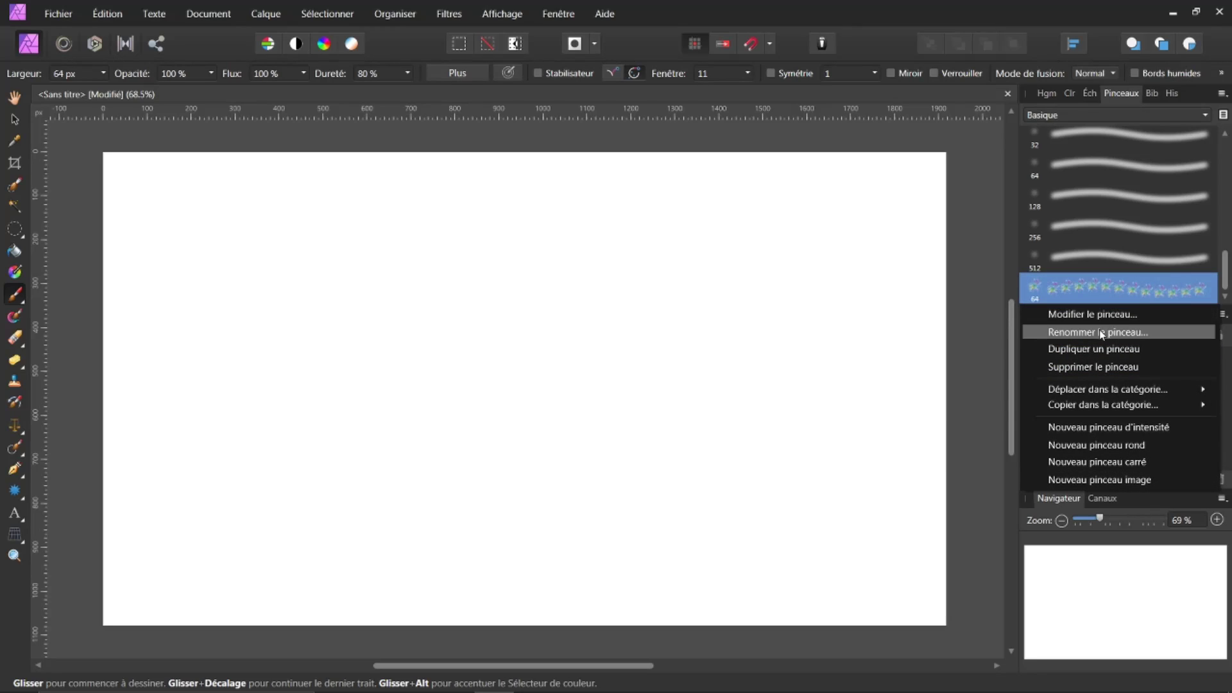
click(1094, 367)
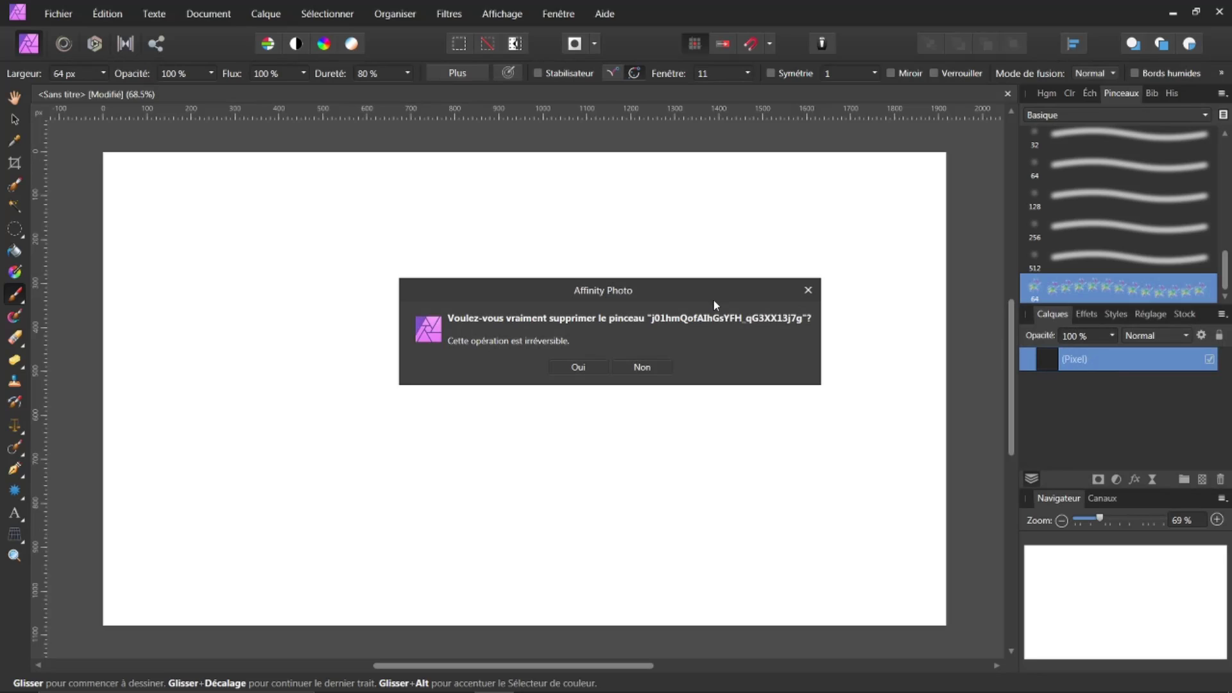
click(583, 367)
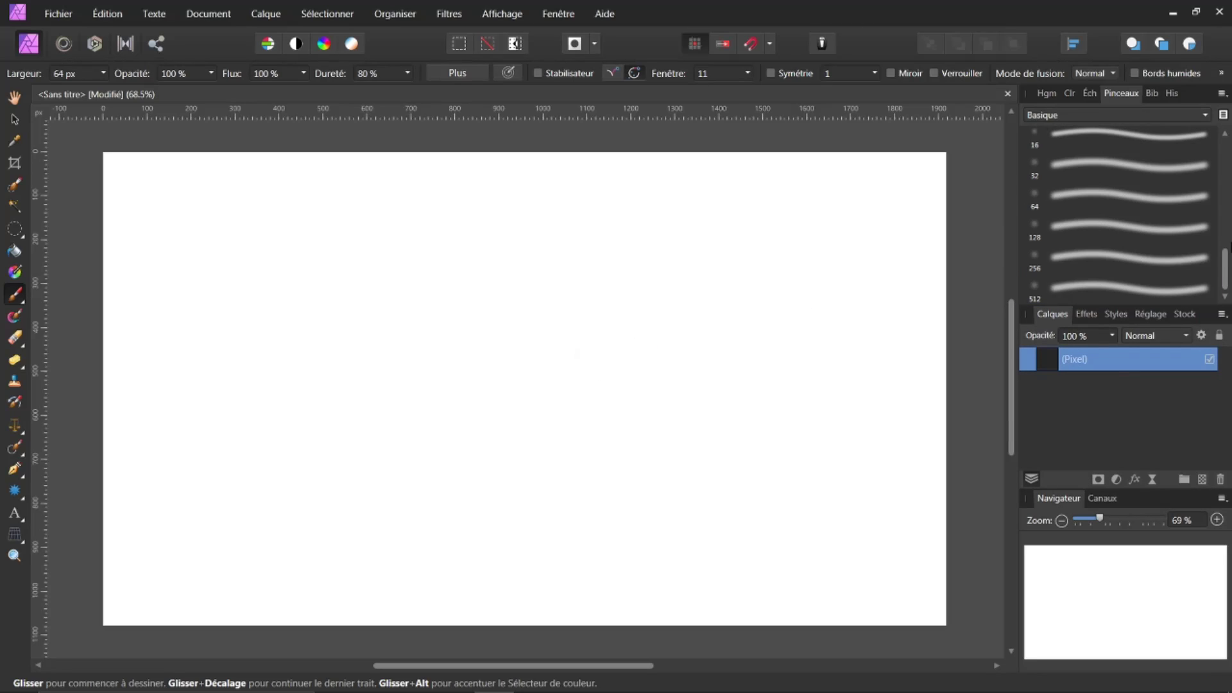
drag(1225, 273, 1226, 161)
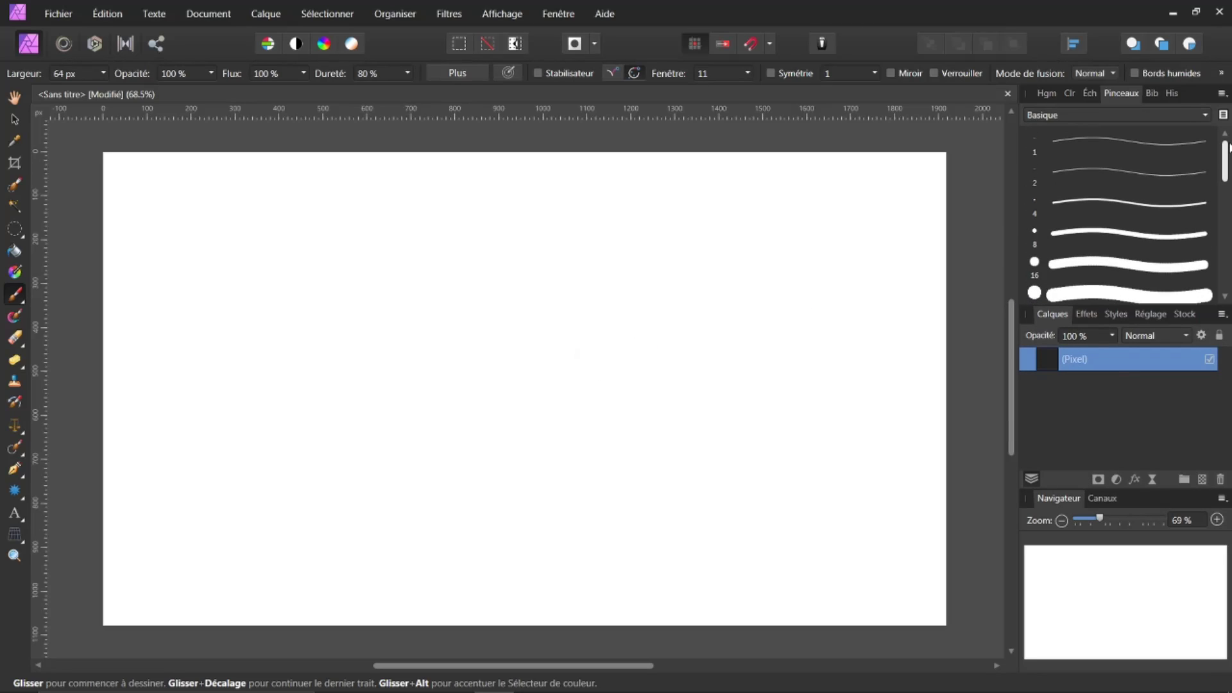
Close the untitled test document without saving its changes
click(917, 203)
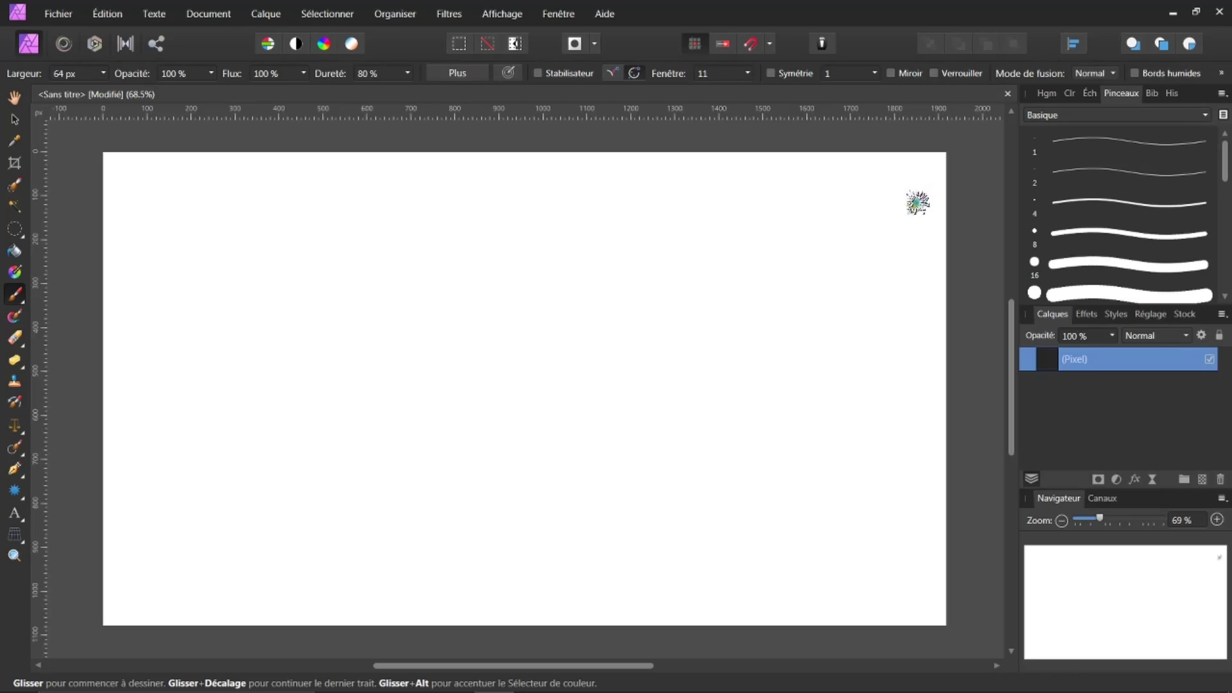
click(1006, 96)
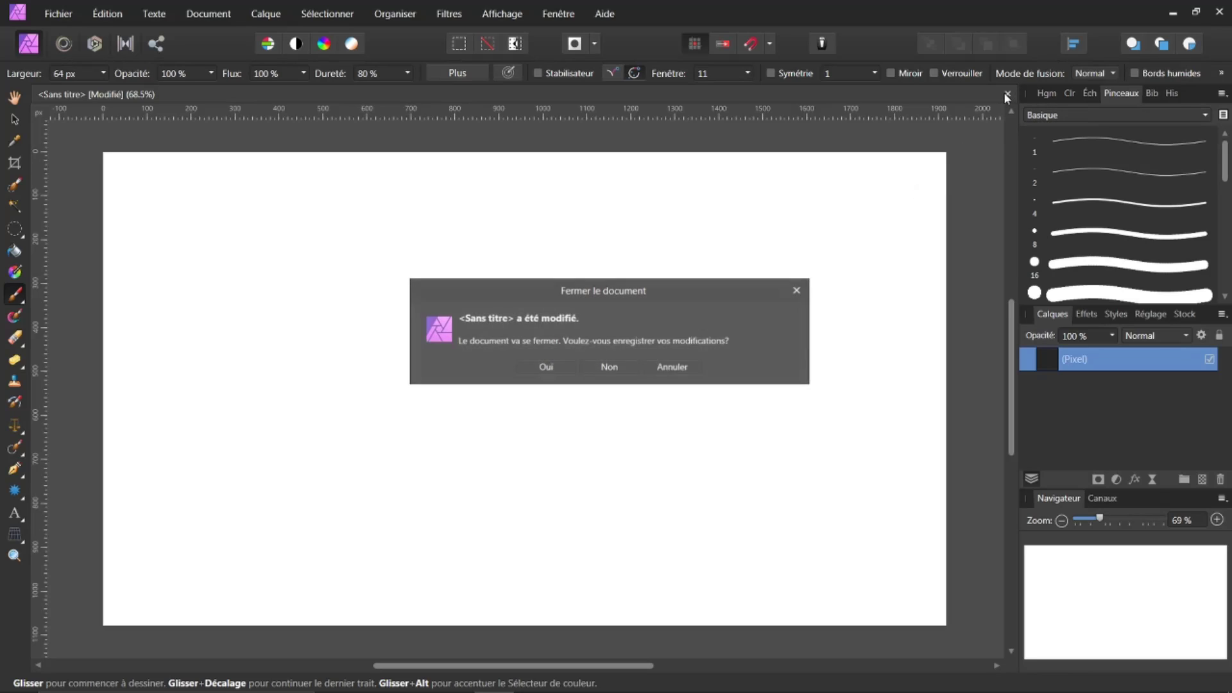
click(607, 366)
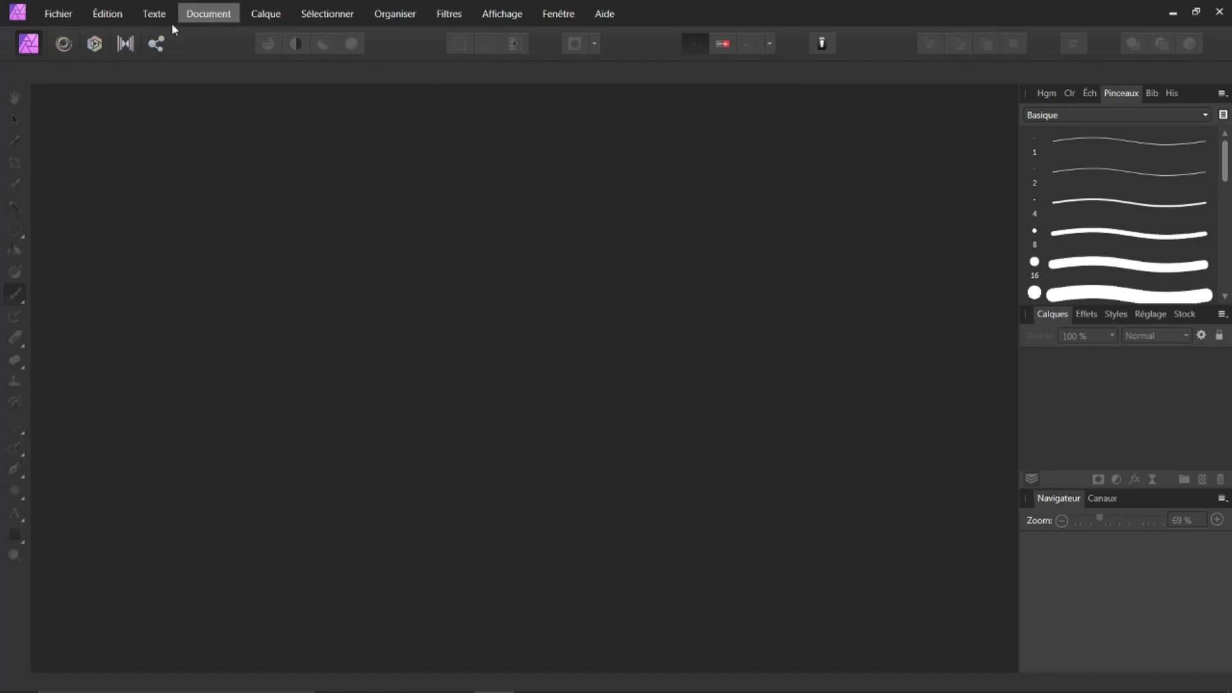
Open the recent image chain-2027199_1281.jpg
click(58, 14)
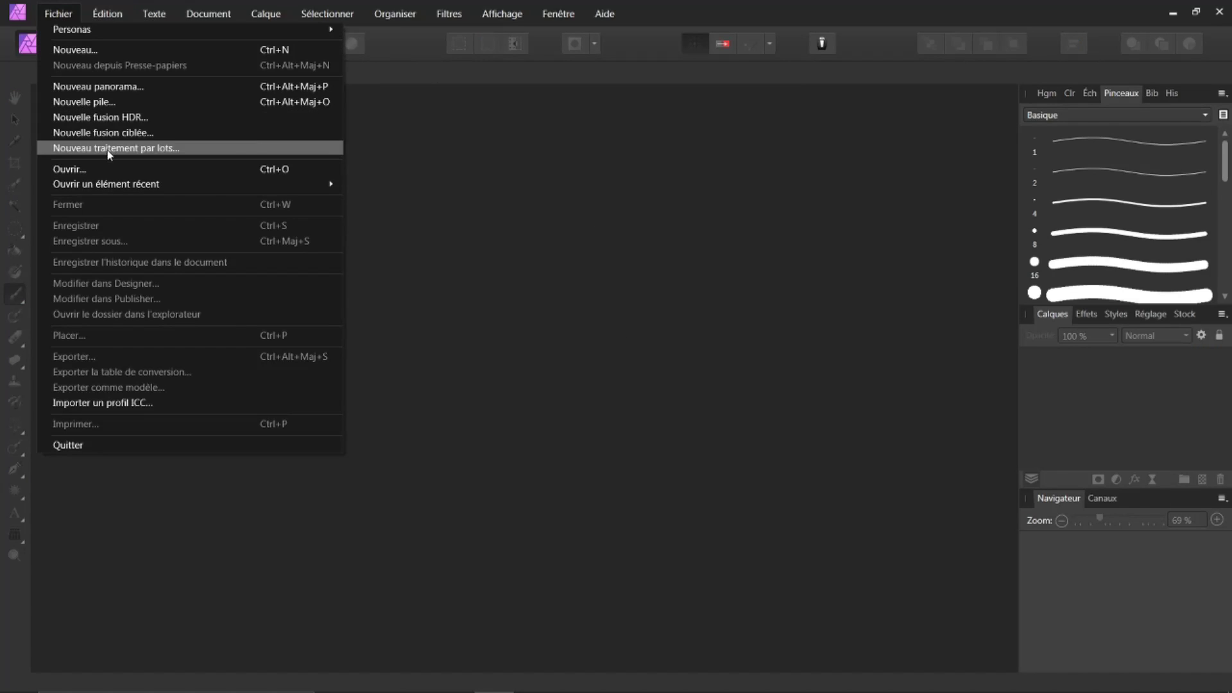
mouse_move(256, 185)
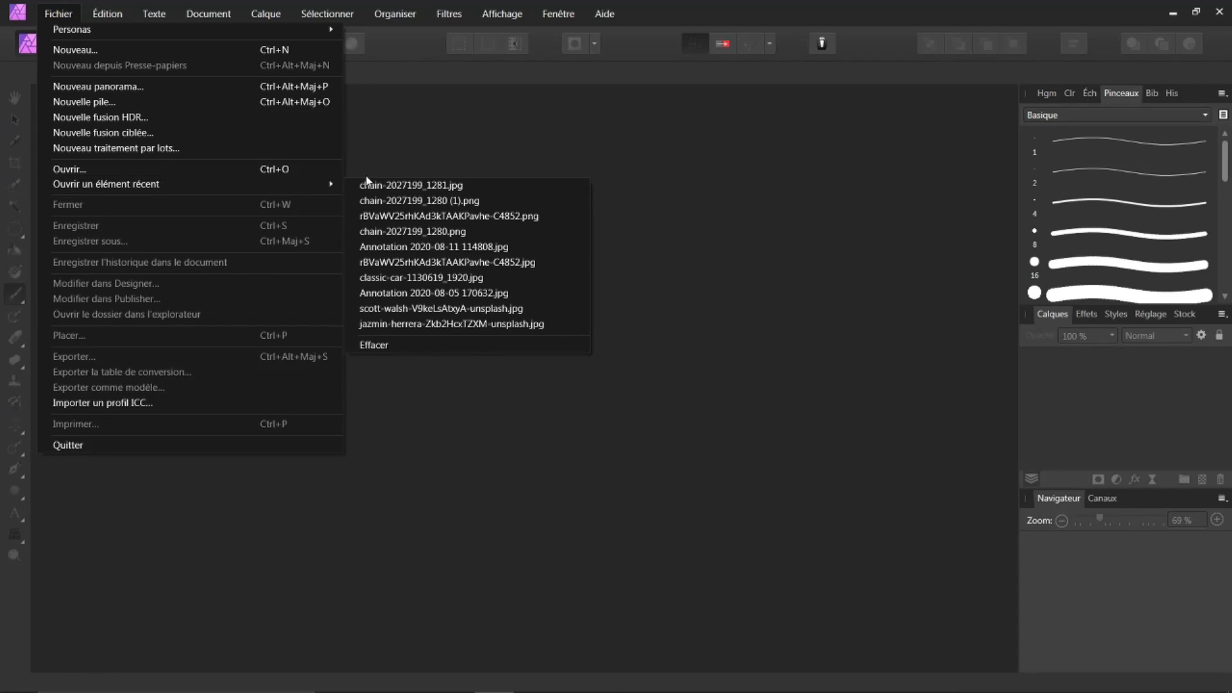
click(378, 187)
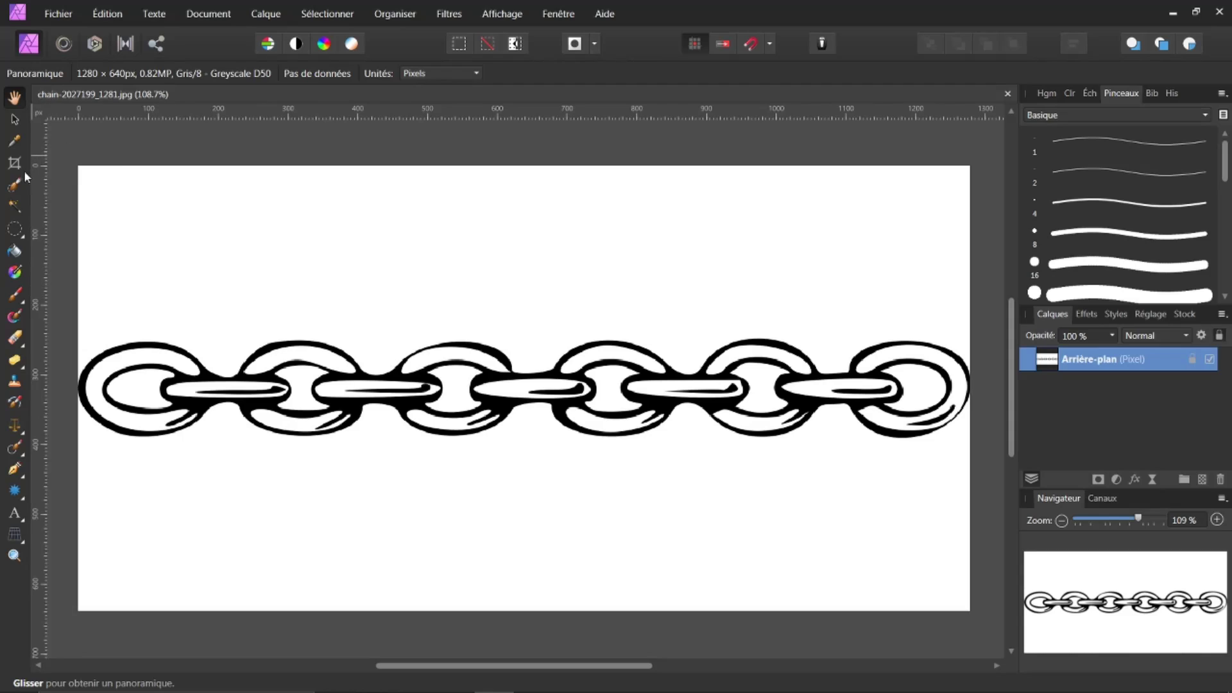
Try contiguous flood selections at 20 % tolerance on the white areas above, below and inside the chain
click(14, 207)
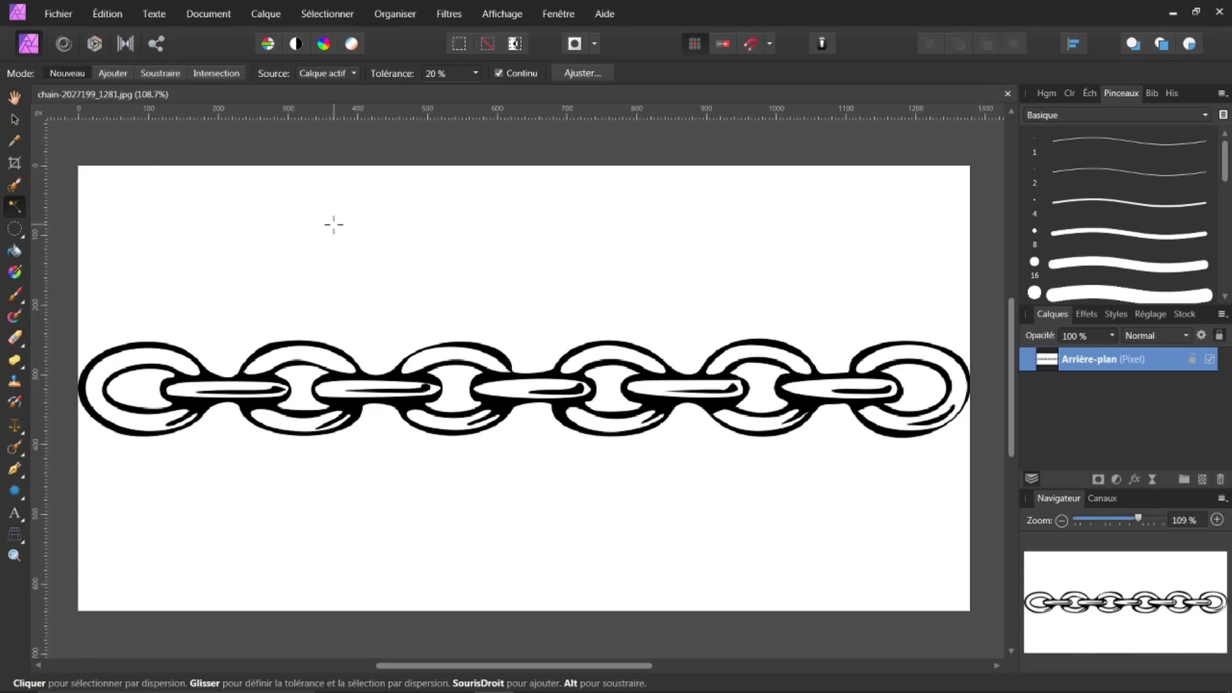
click(369, 240)
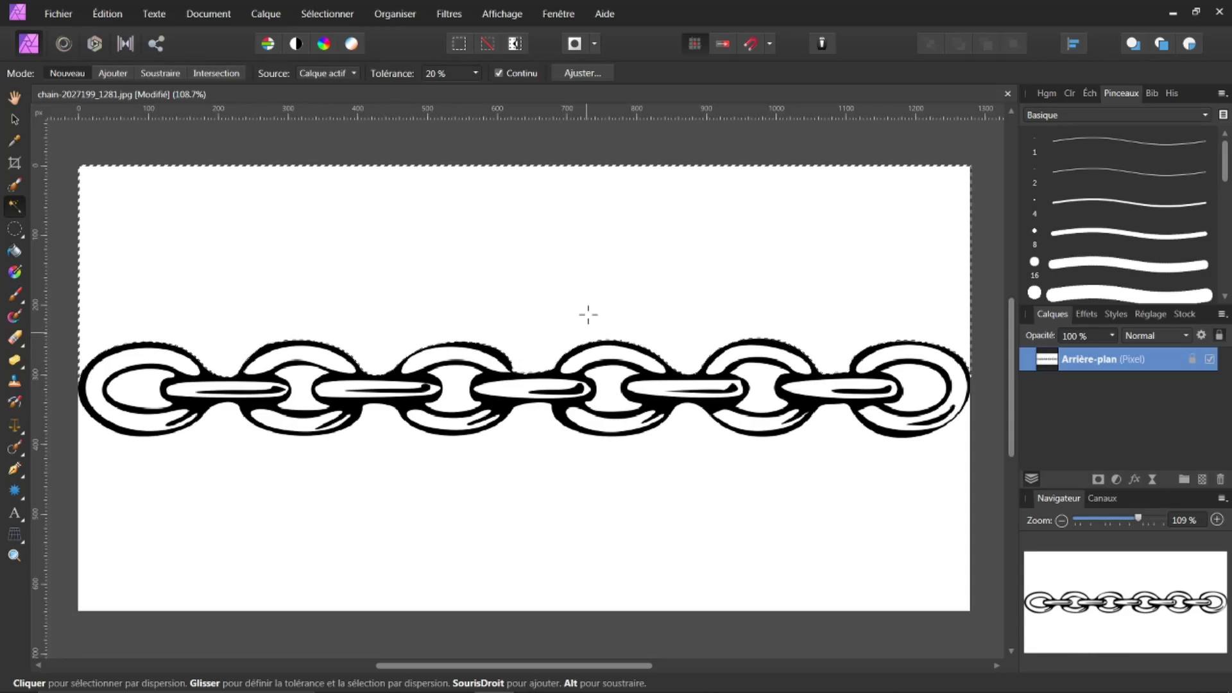
click(224, 488)
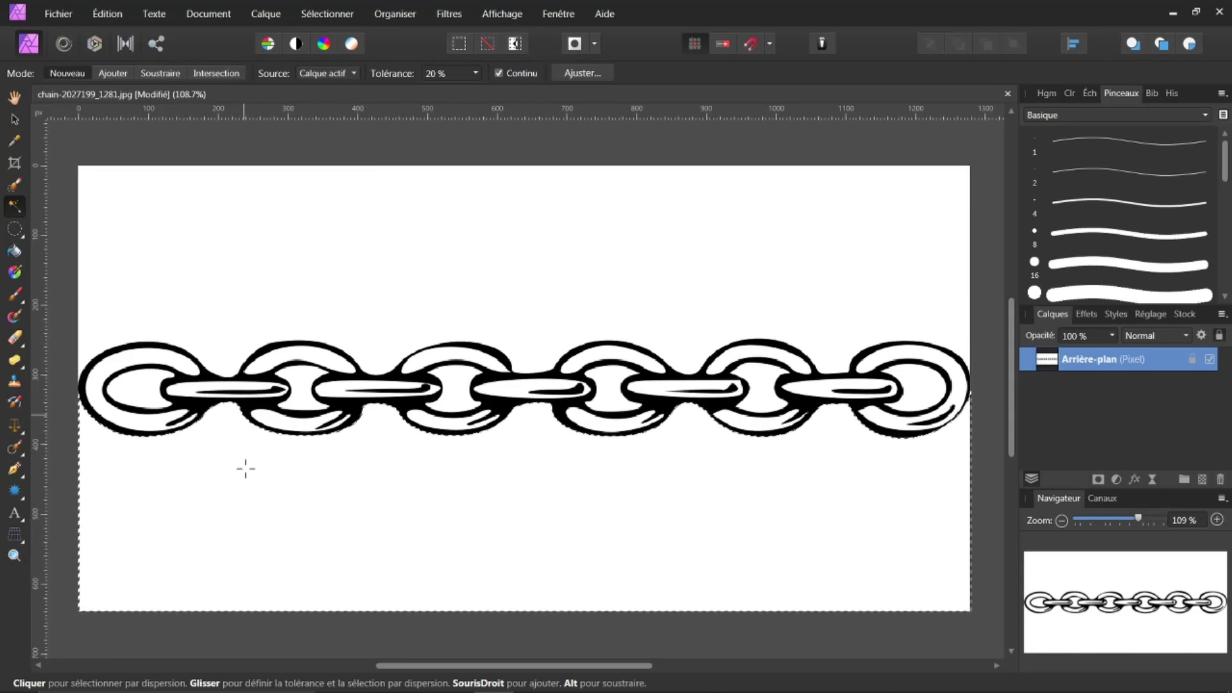
click(139, 389)
Delete all white areas of the chain image using a flood selection with Continu turned off, and deselect
click(288, 240)
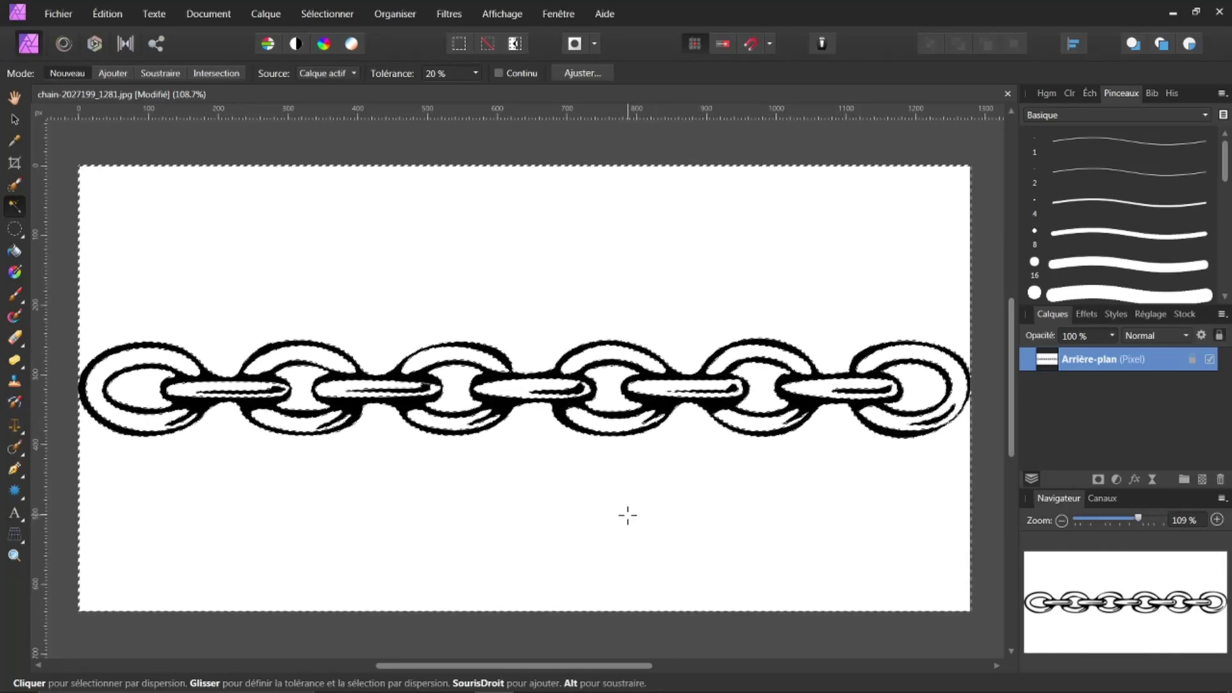
key(Delete)
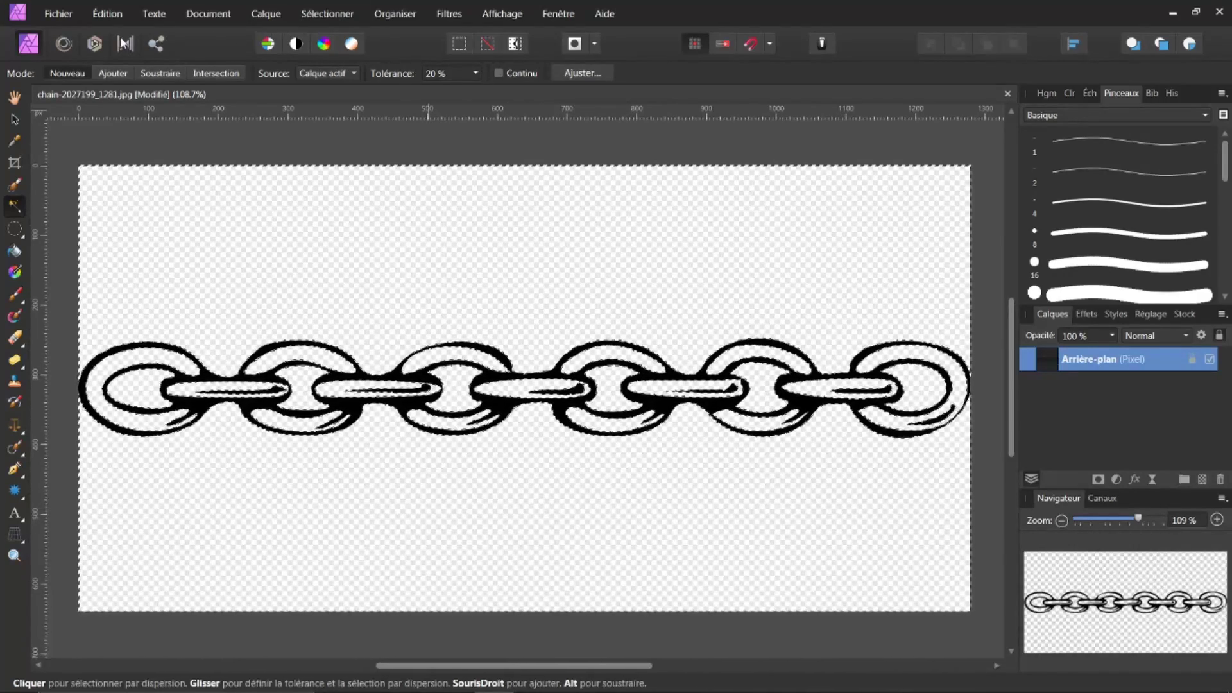
click(327, 13)
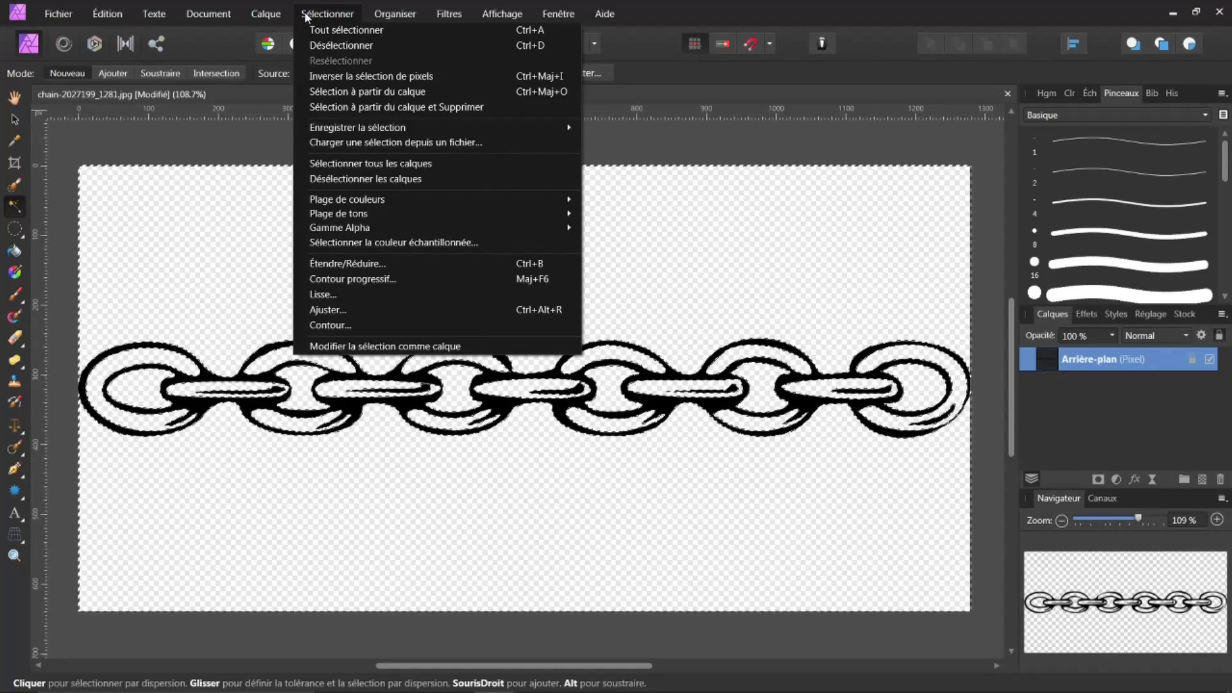
click(317, 45)
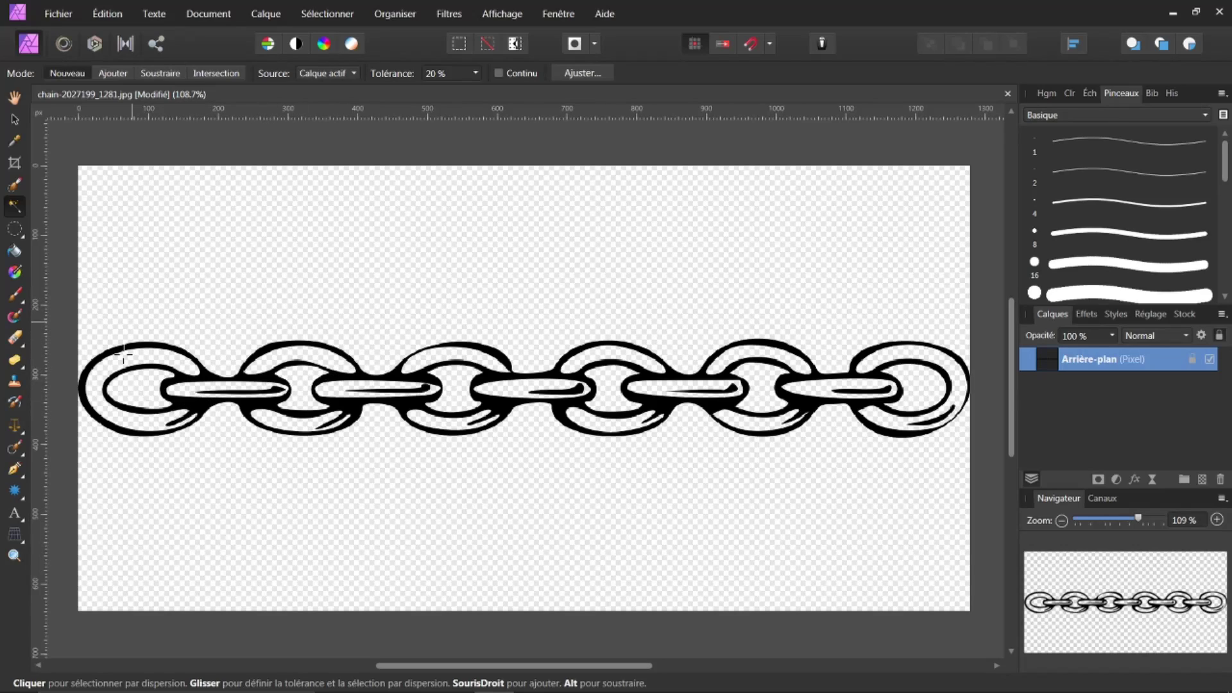
Crop the image to about 315 x 211 px around the chain's first round link and the adjoining horizontal link
click(14, 163)
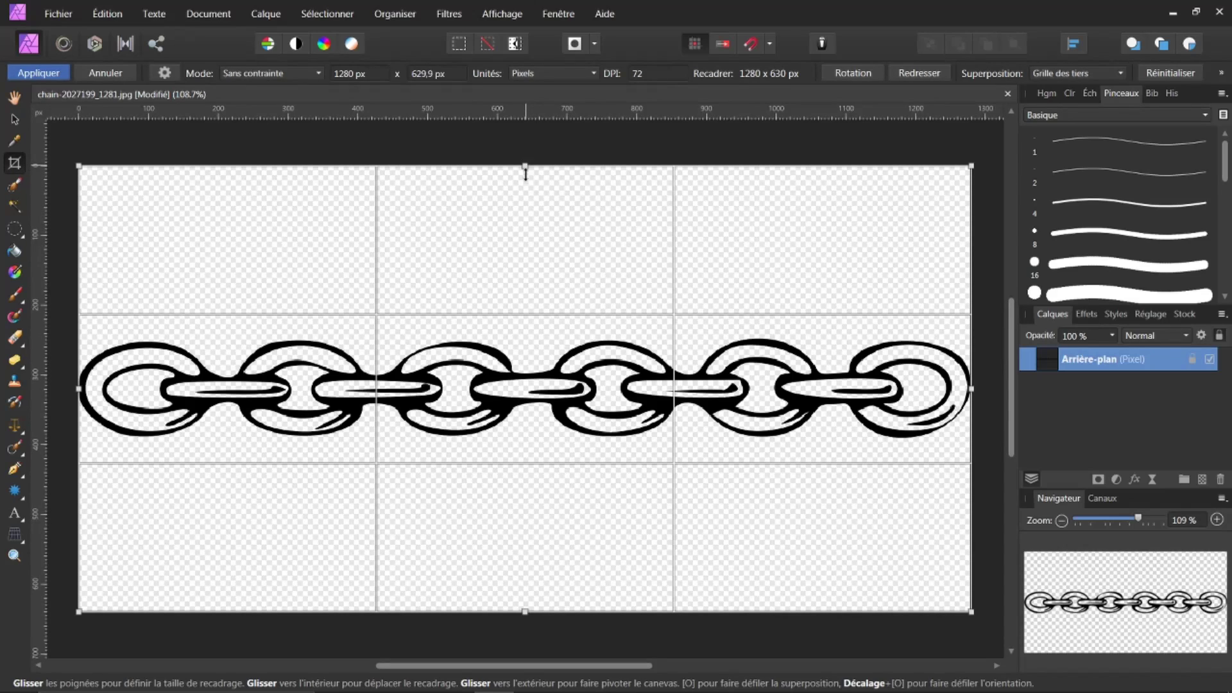
drag(525, 168, 484, 315)
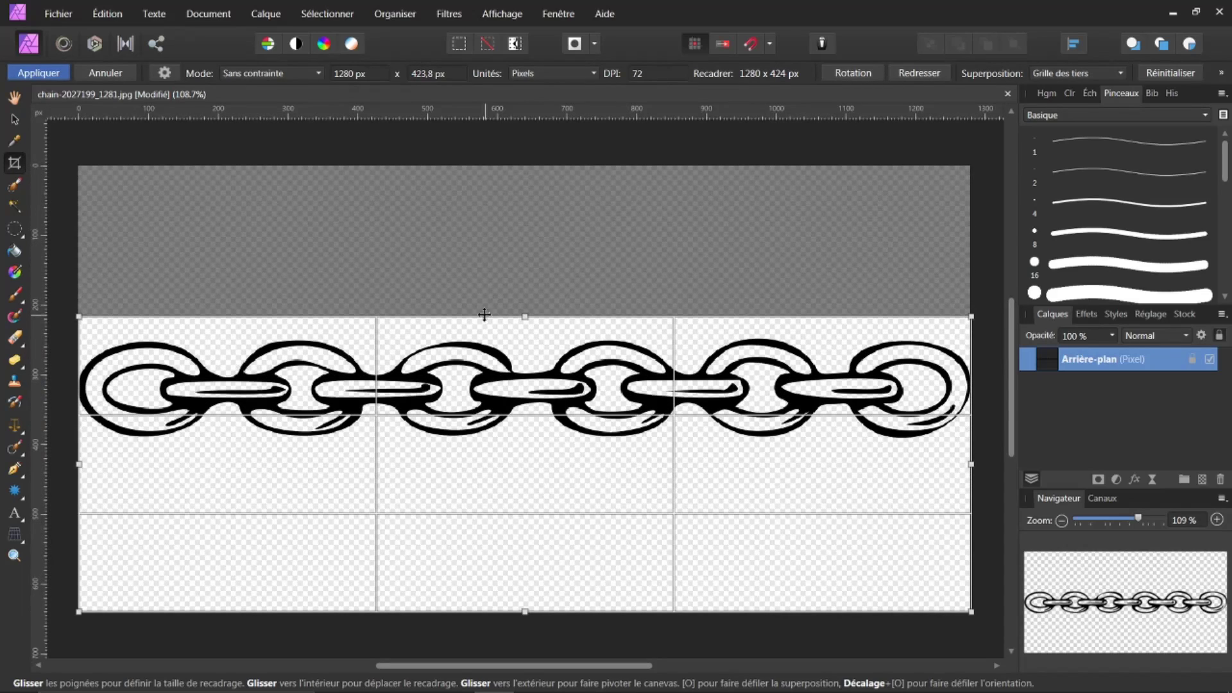
drag(525, 611, 529, 463)
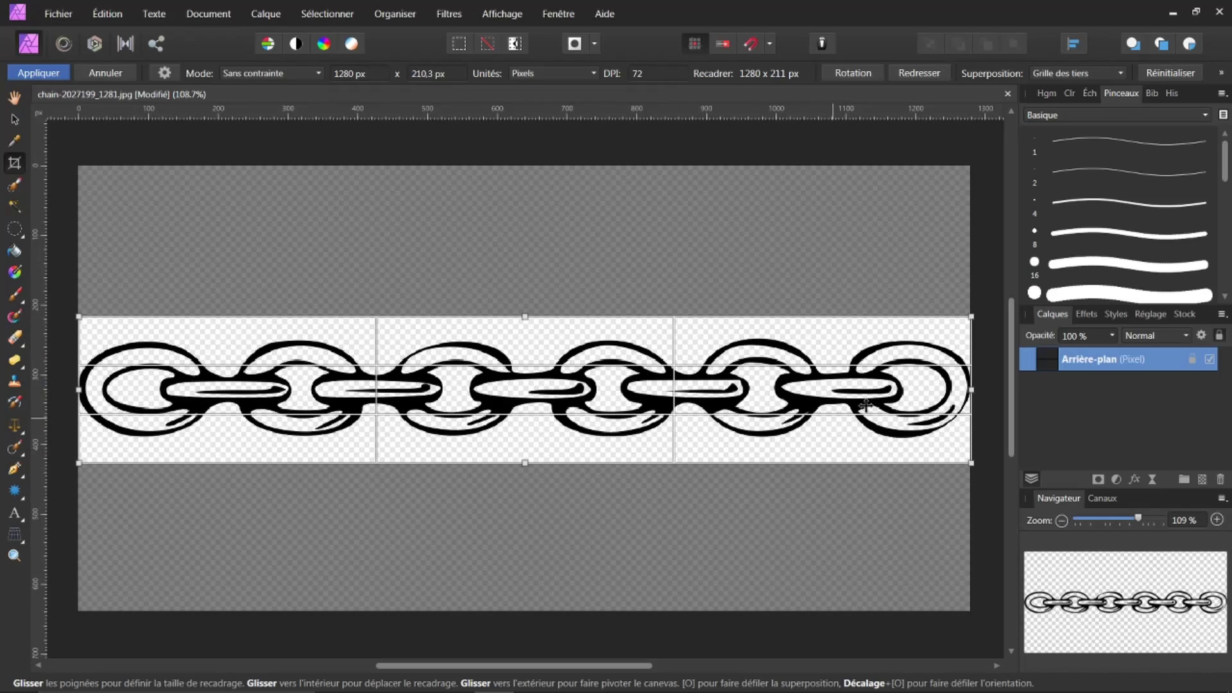
drag(974, 388, 298, 422)
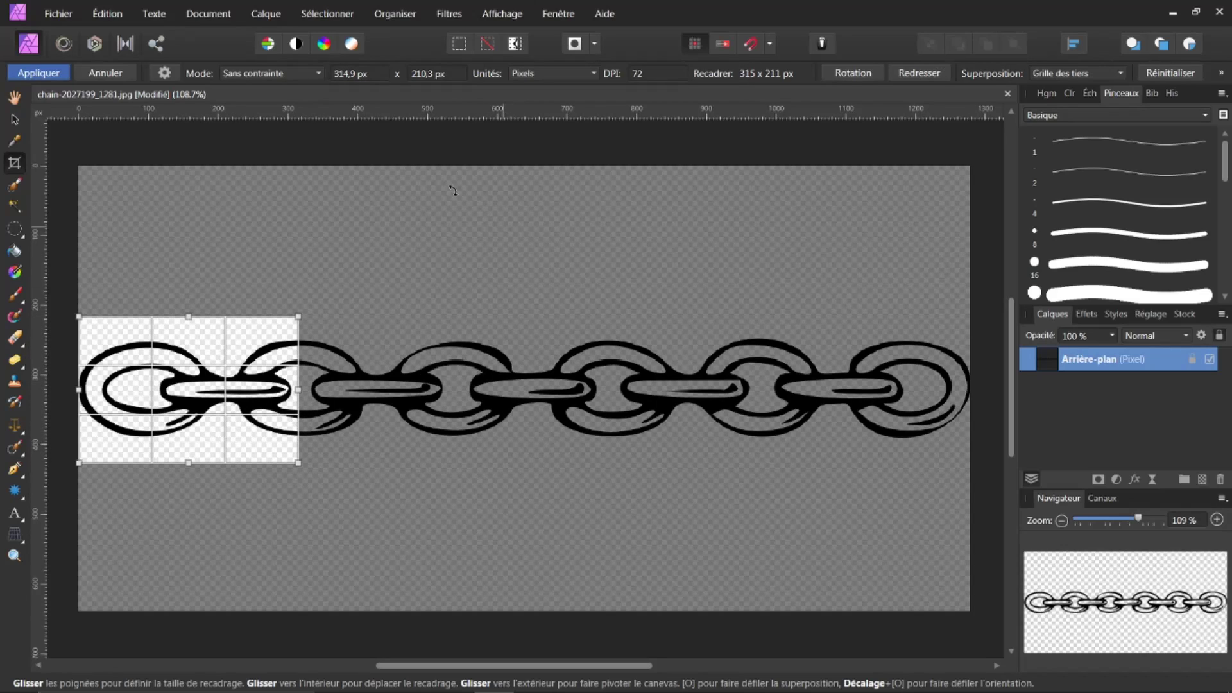
click(37, 73)
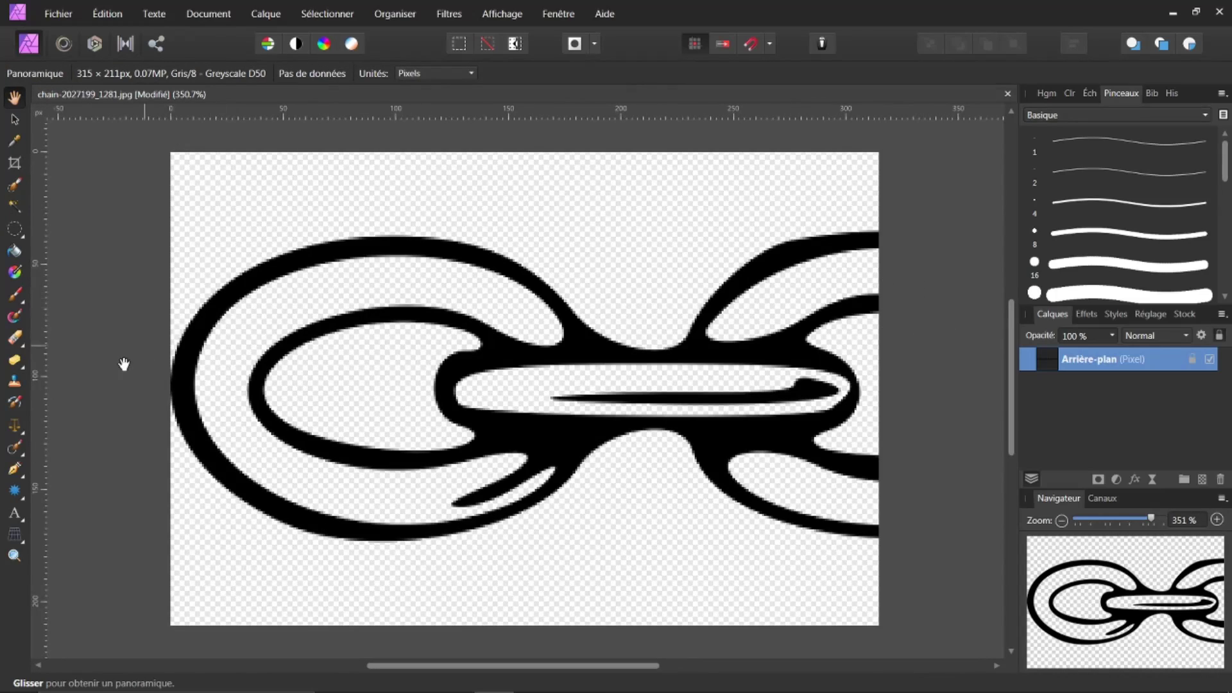
Erase most of the upper half of the cut-off second round link, undoing any stray eraser stroke
click(18, 340)
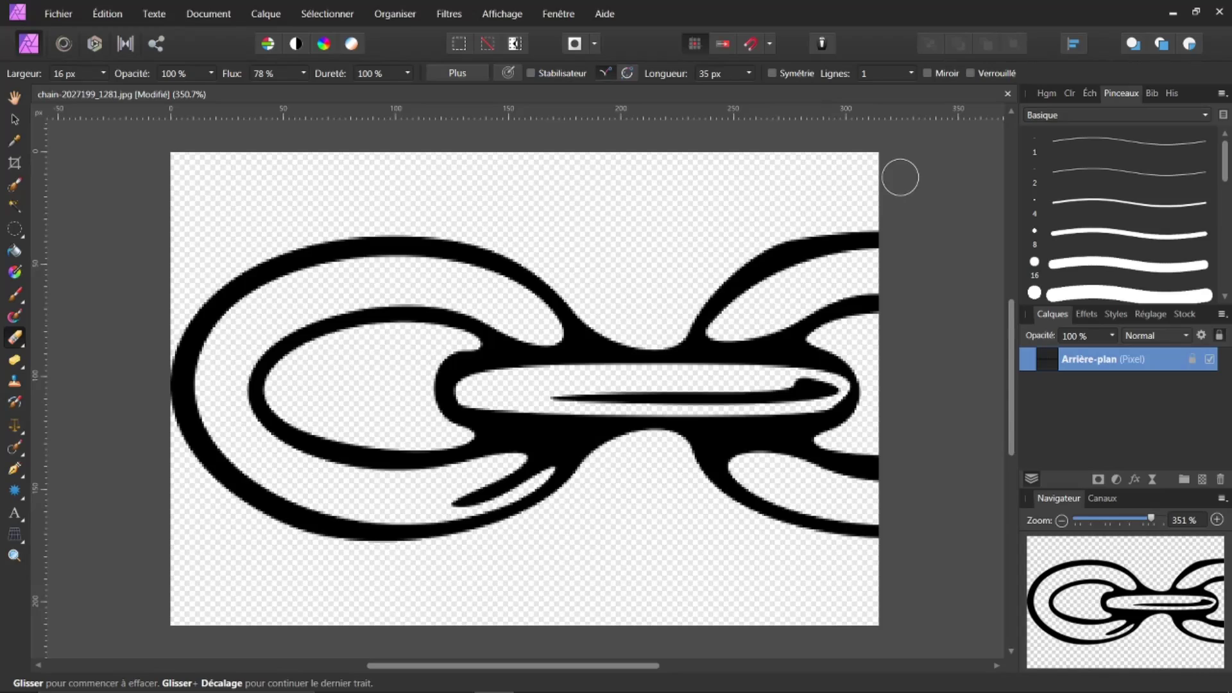
mouse_move(762, 237)
mouse_down()
mouse_move(809, 246)
mouse_move(879, 237)
mouse_move(833, 237)
mouse_move(806, 243)
mouse_move(877, 245)
mouse_move(733, 269)
mouse_move(882, 298)
mouse_move(751, 286)
mouse_move(717, 296)
mouse_move(855, 319)
mouse_up()
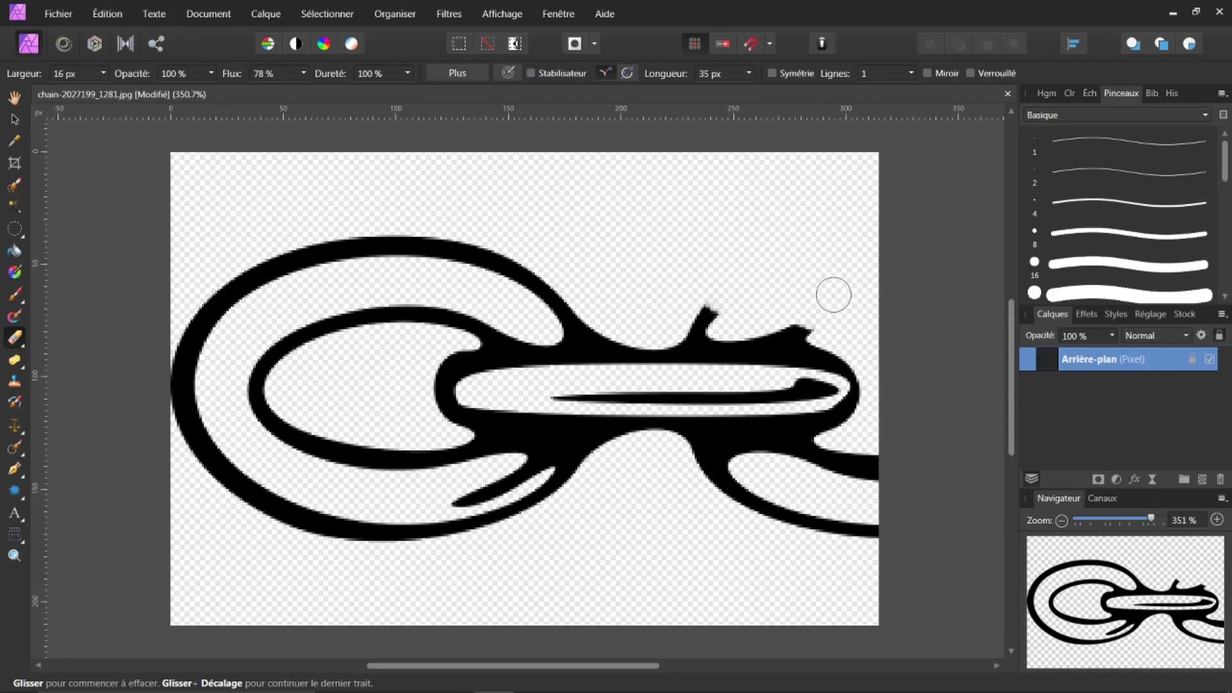
drag(805, 411, 760, 393)
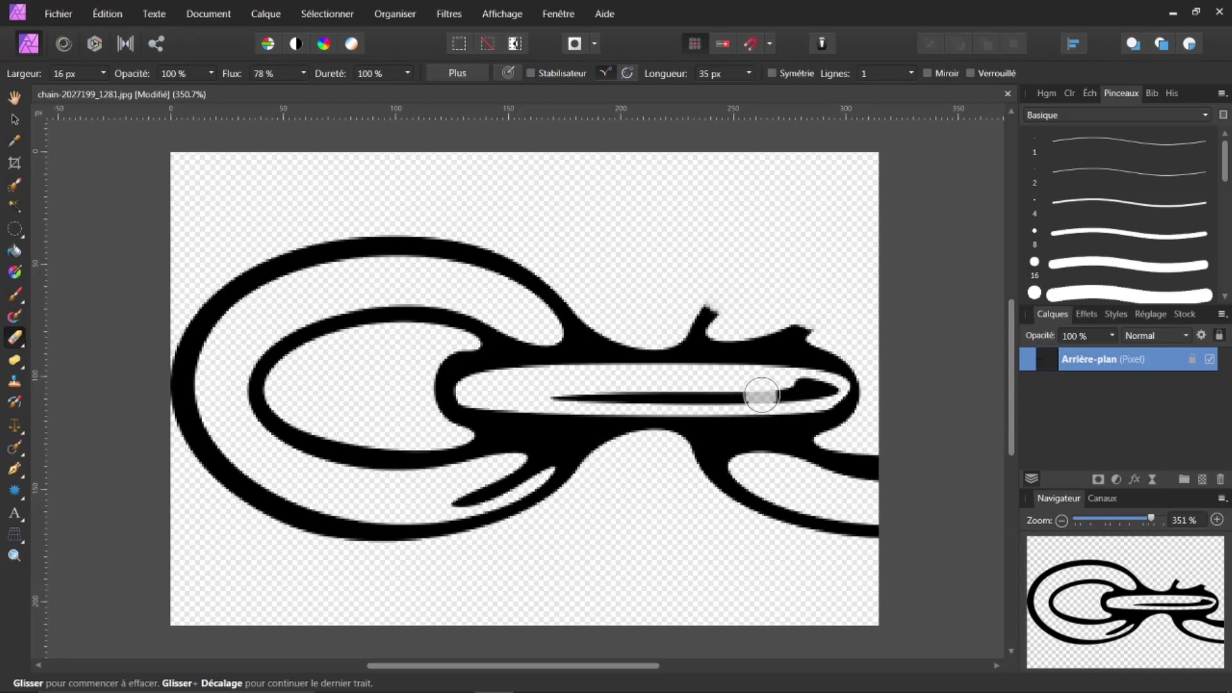
scroll(762, 391, up, 2)
key(ctrl+z)
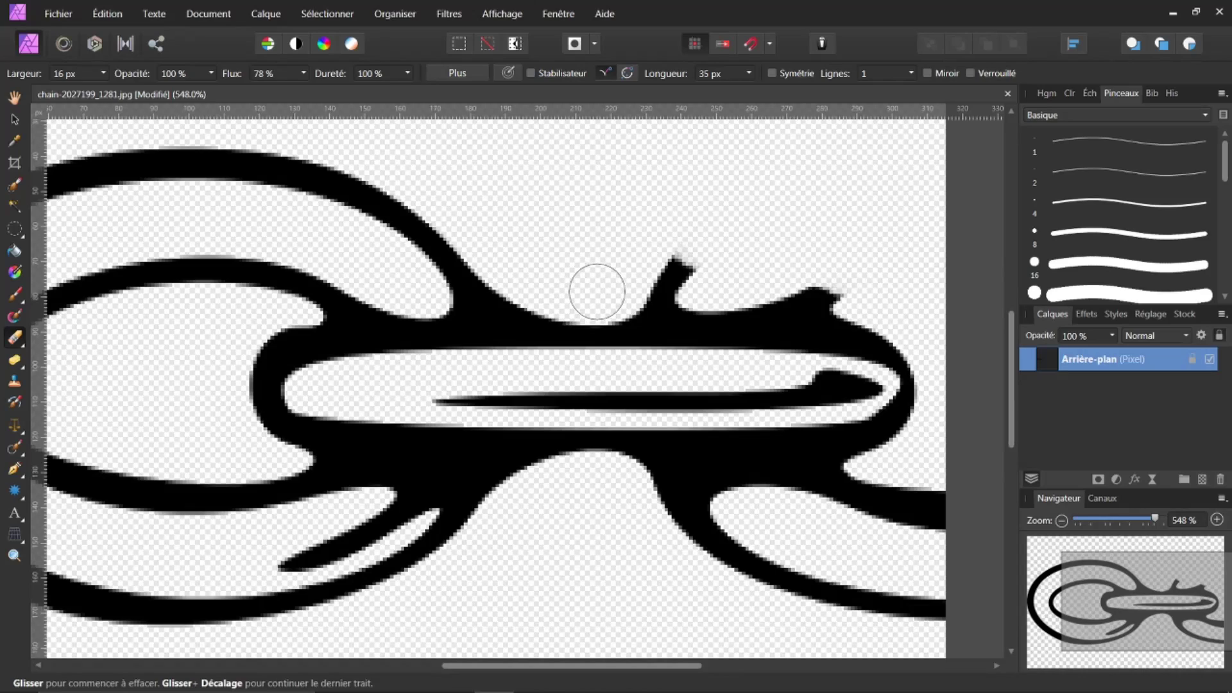
Erase the remaining upper stubs and fragment in a straight line along the horizontal link's upper edge
drag(597, 302, 596, 302)
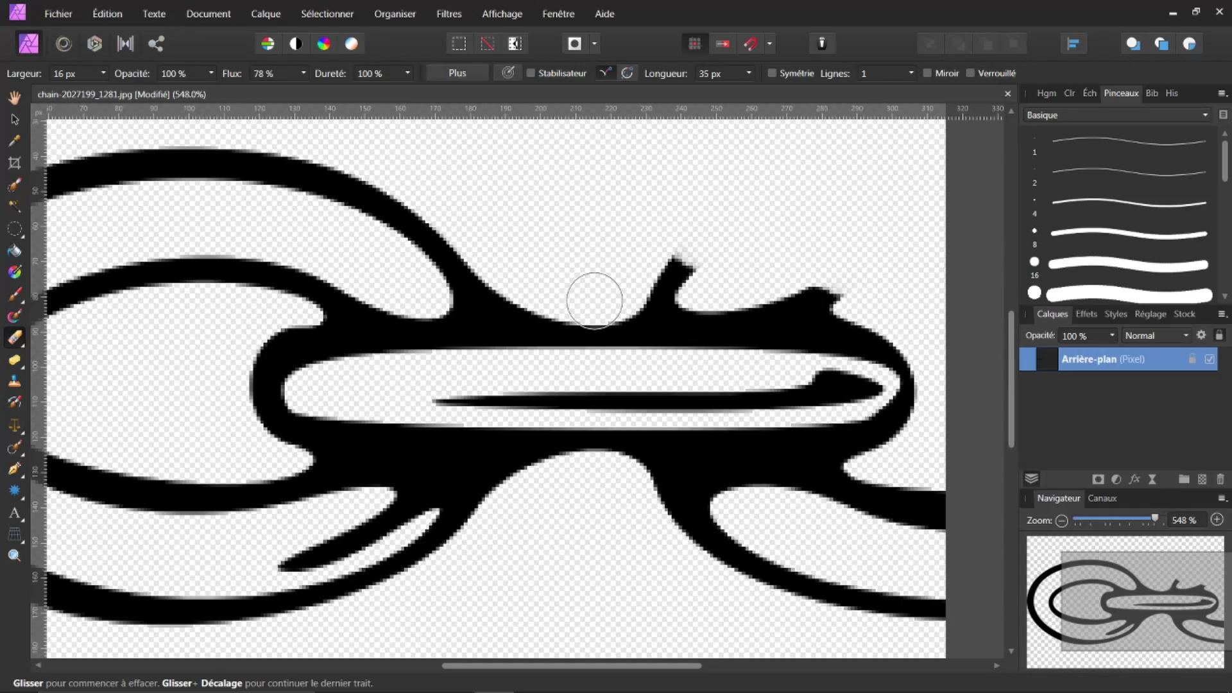
shift+click(595, 299)
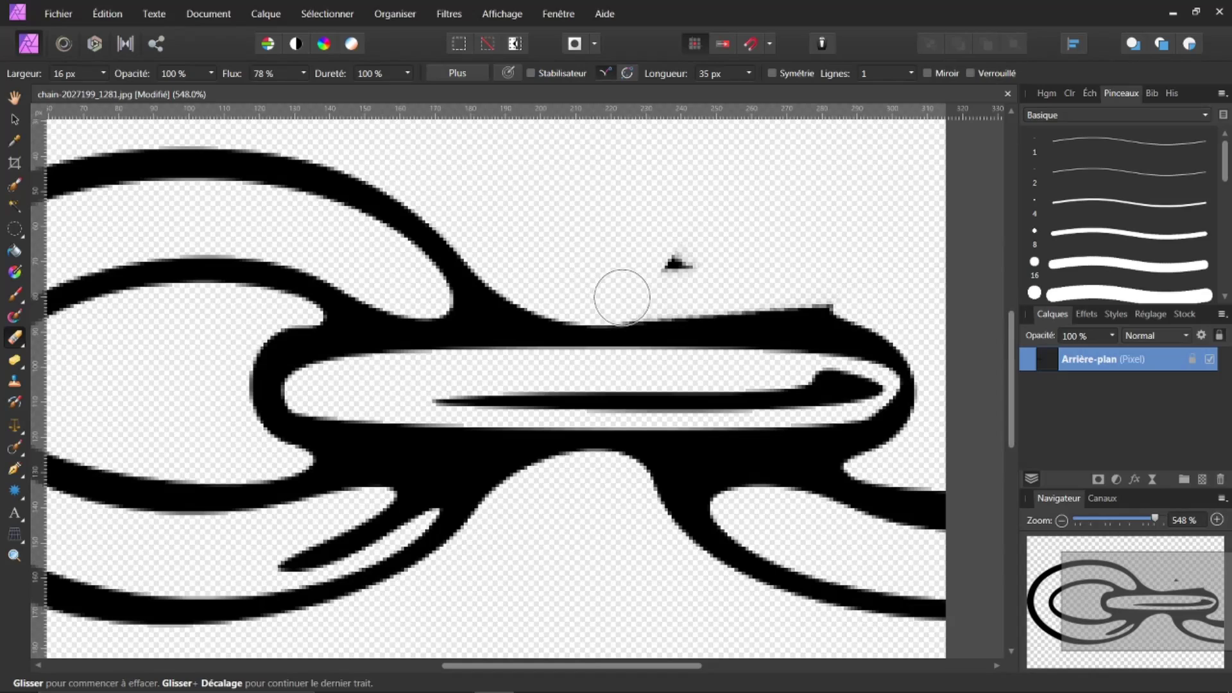
mouse_move(677, 296)
mouse_down()
mouse_move(710, 286)
mouse_move(911, 311)
mouse_up()
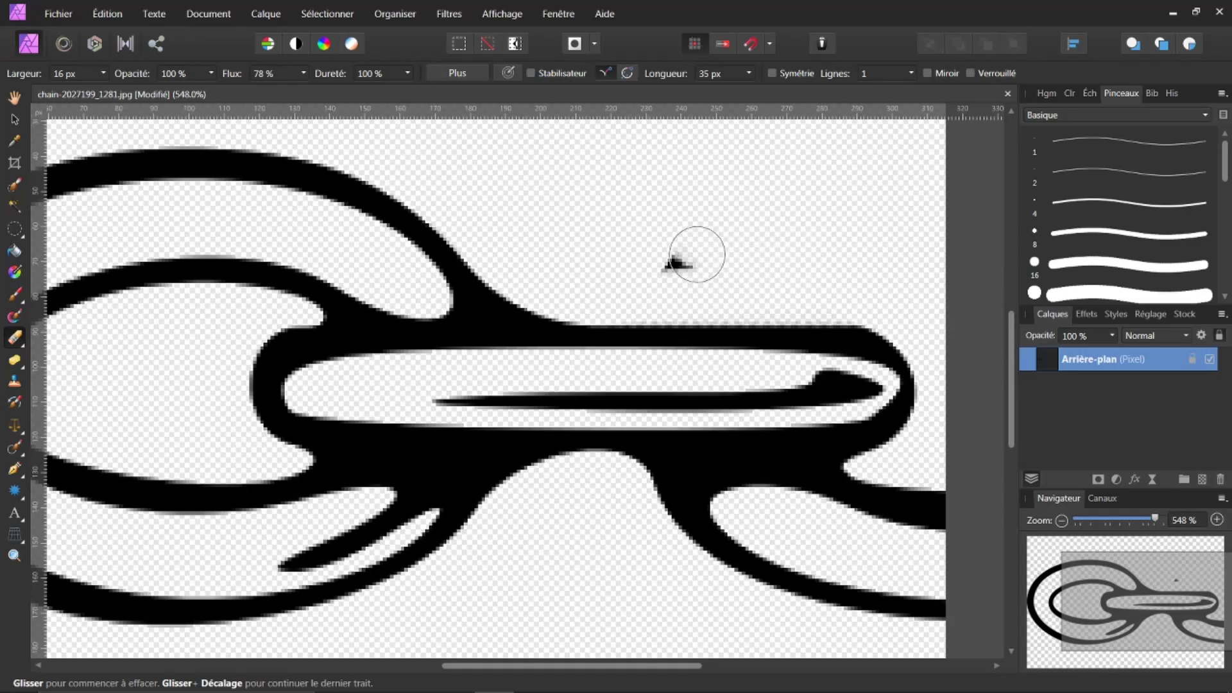
drag(695, 256, 654, 259)
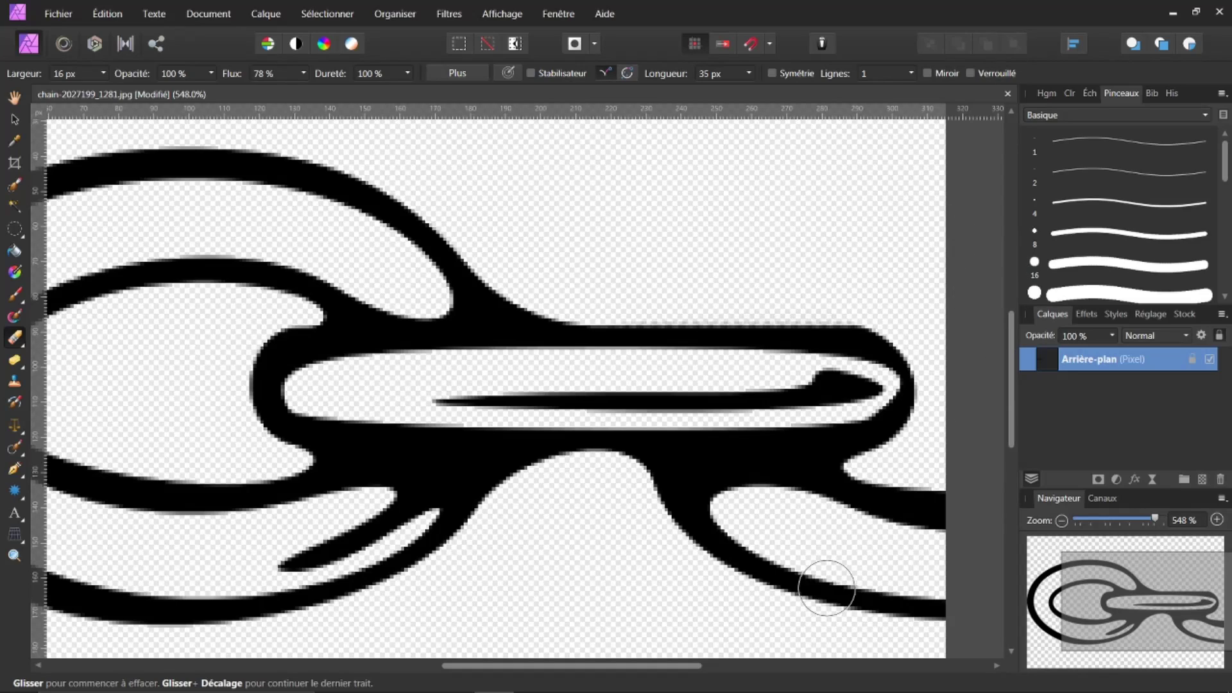
Erase the lower half of the cut-off round link straight along the horizontal link's lower edge, including leftover fragments
mouse_move(825, 583)
mouse_down()
mouse_move(907, 595)
mouse_move(896, 607)
mouse_move(923, 607)
mouse_move(956, 553)
mouse_move(953, 503)
mouse_move(923, 556)
mouse_move(814, 593)
mouse_move(753, 582)
mouse_move(795, 586)
mouse_up()
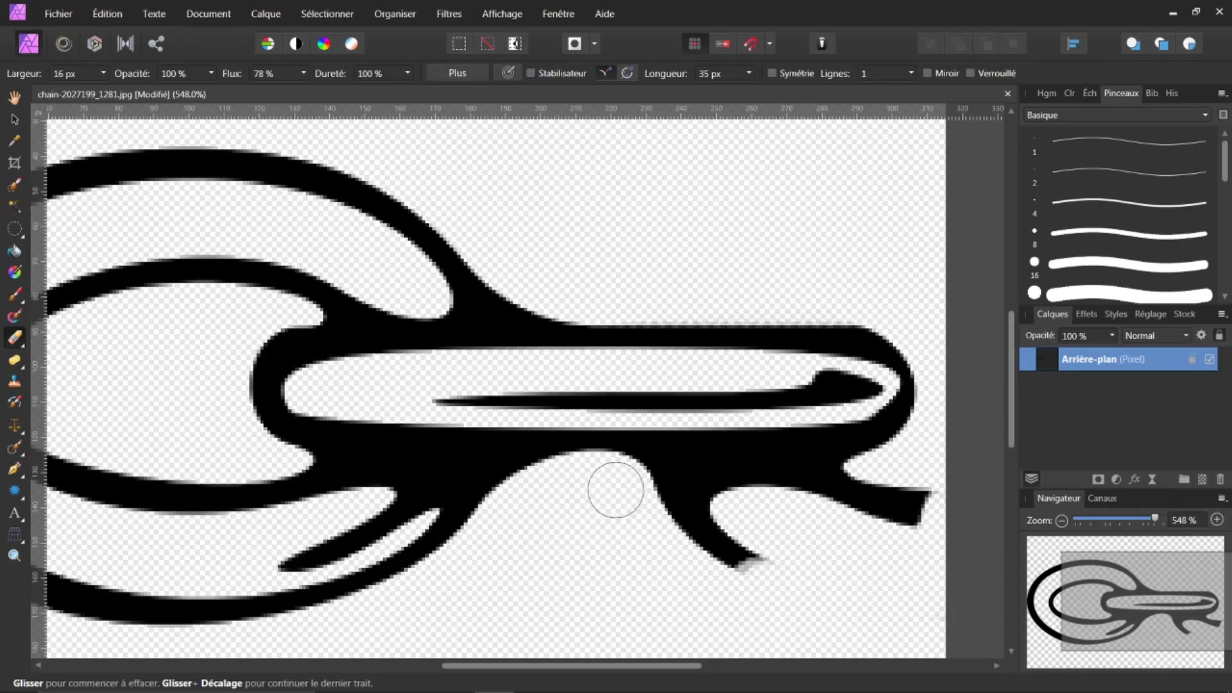
drag(597, 473, 600, 468)
key(ctrl+z)
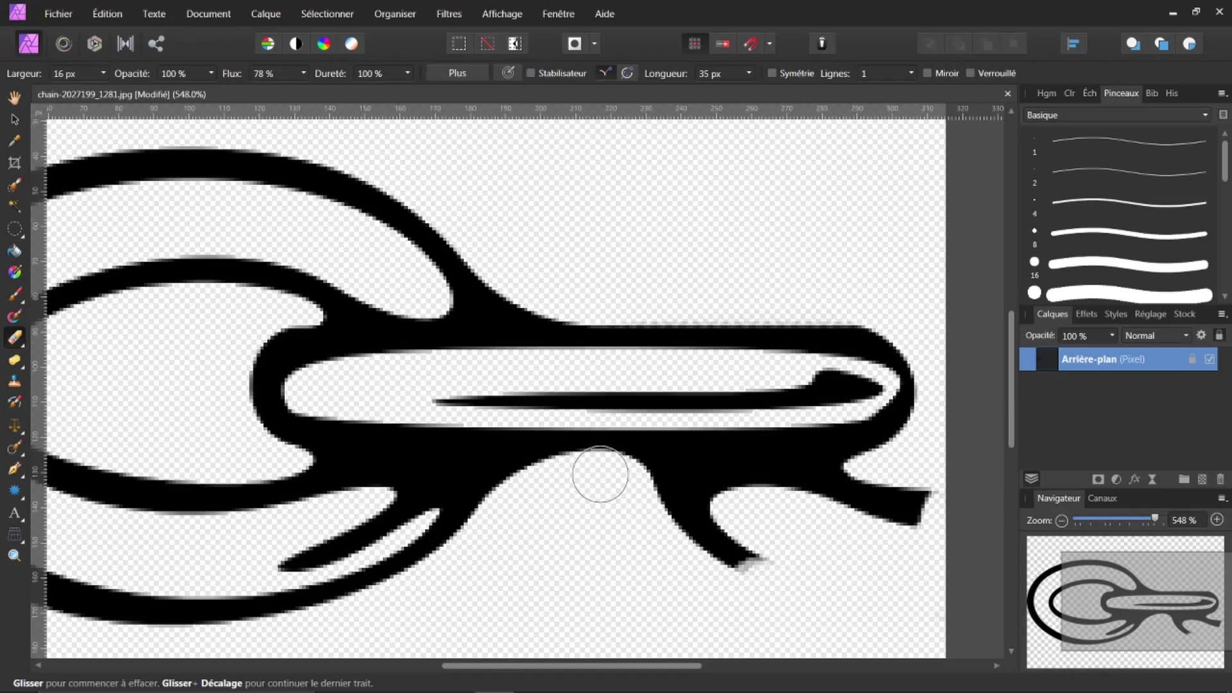
drag(605, 476, 915, 497)
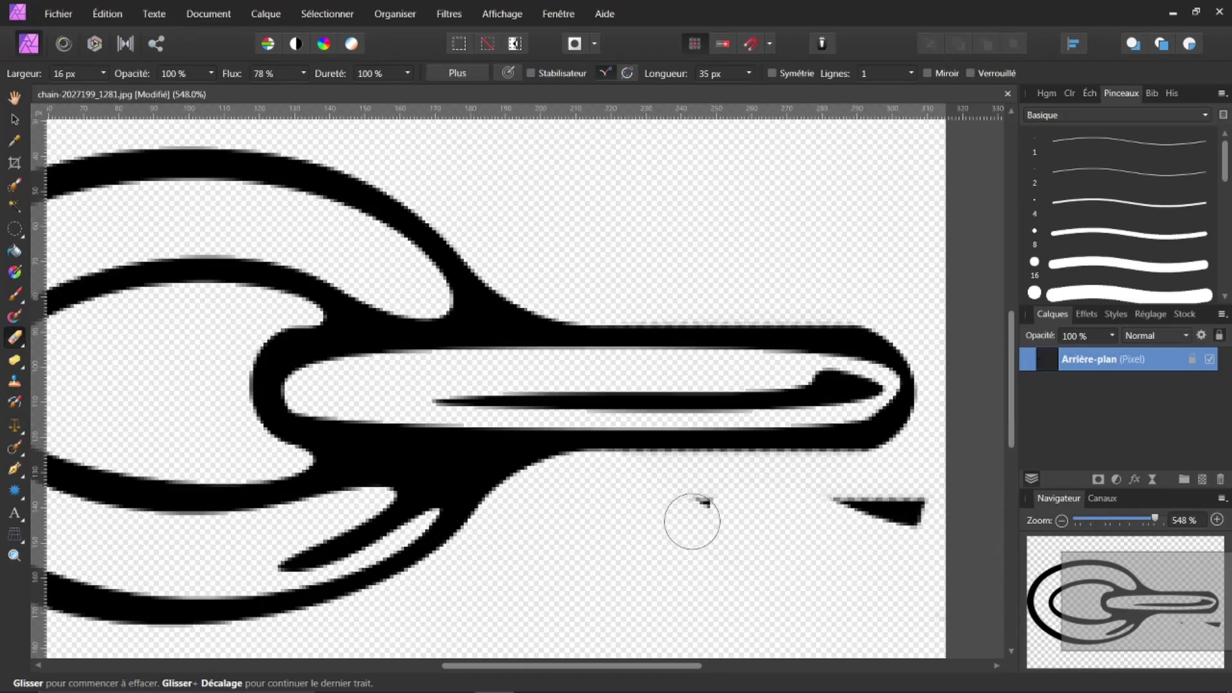
mouse_move(692, 521)
mouse_down()
mouse_move(845, 514)
mouse_move(941, 528)
mouse_move(919, 531)
mouse_up()
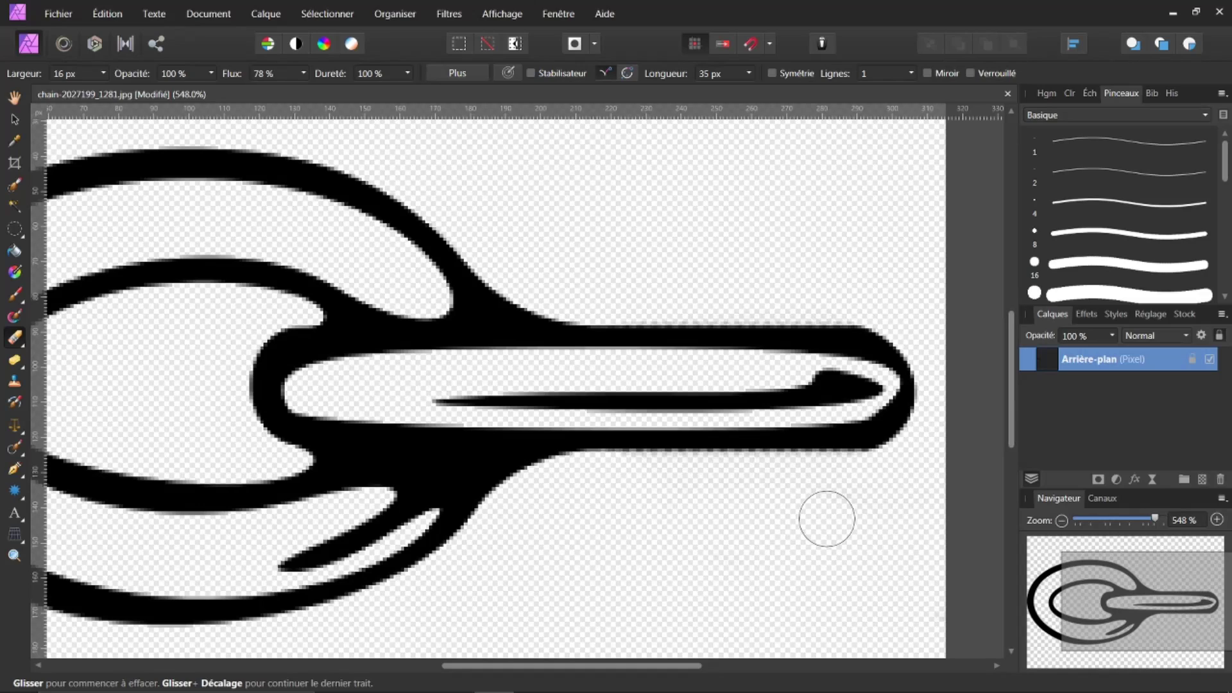
scroll(827, 519, down, 3)
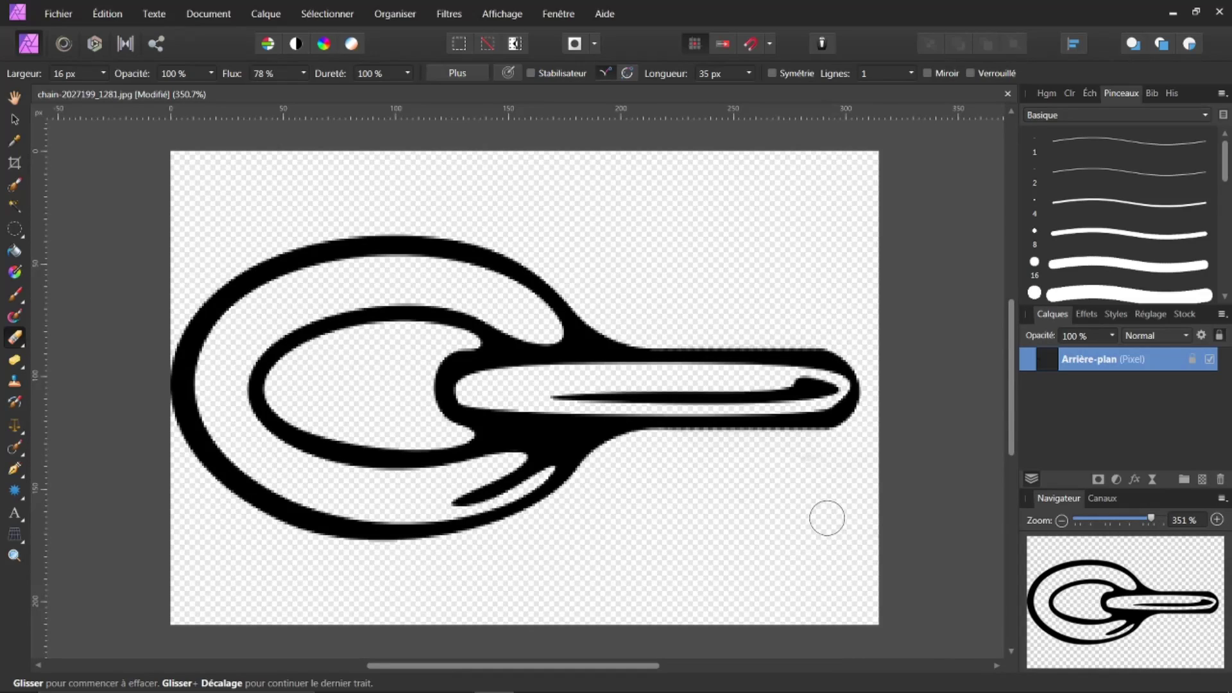
click(811, 358)
key(ctrl+z)
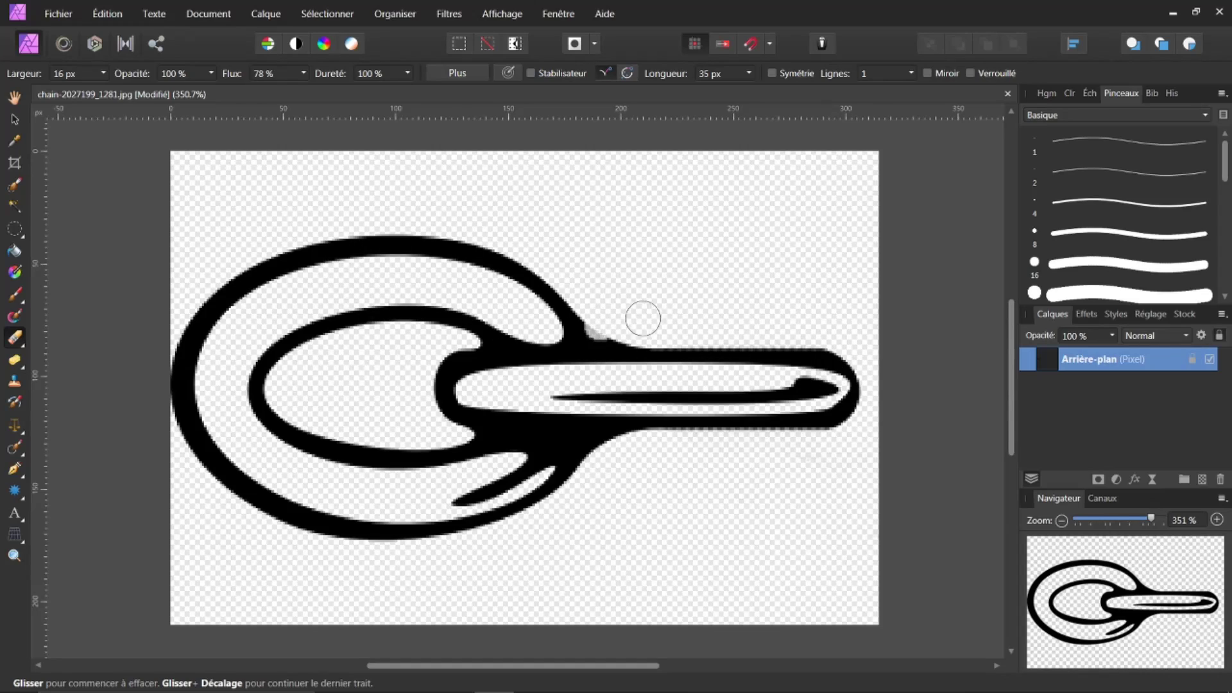
click(696, 356)
key(ctrl+z)
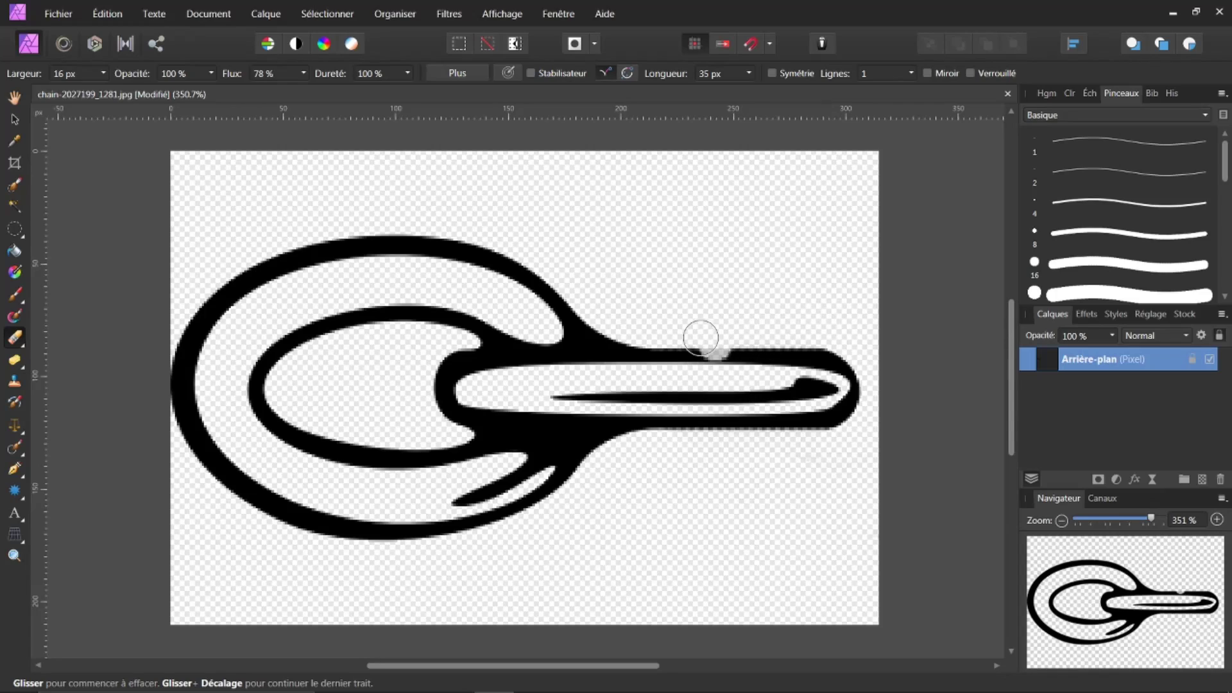
Crop the image to about 306 x 211 px so the canvas ends flush with the tip of the horizontal link
click(13, 164)
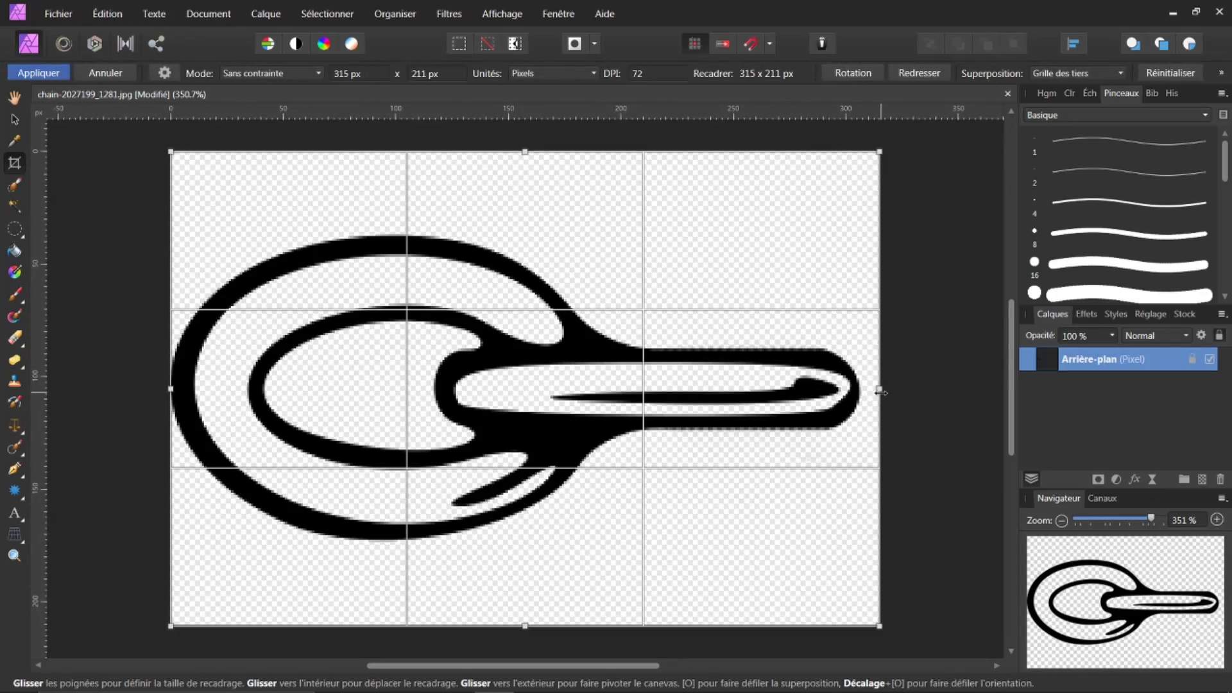
drag(878, 389, 861, 393)
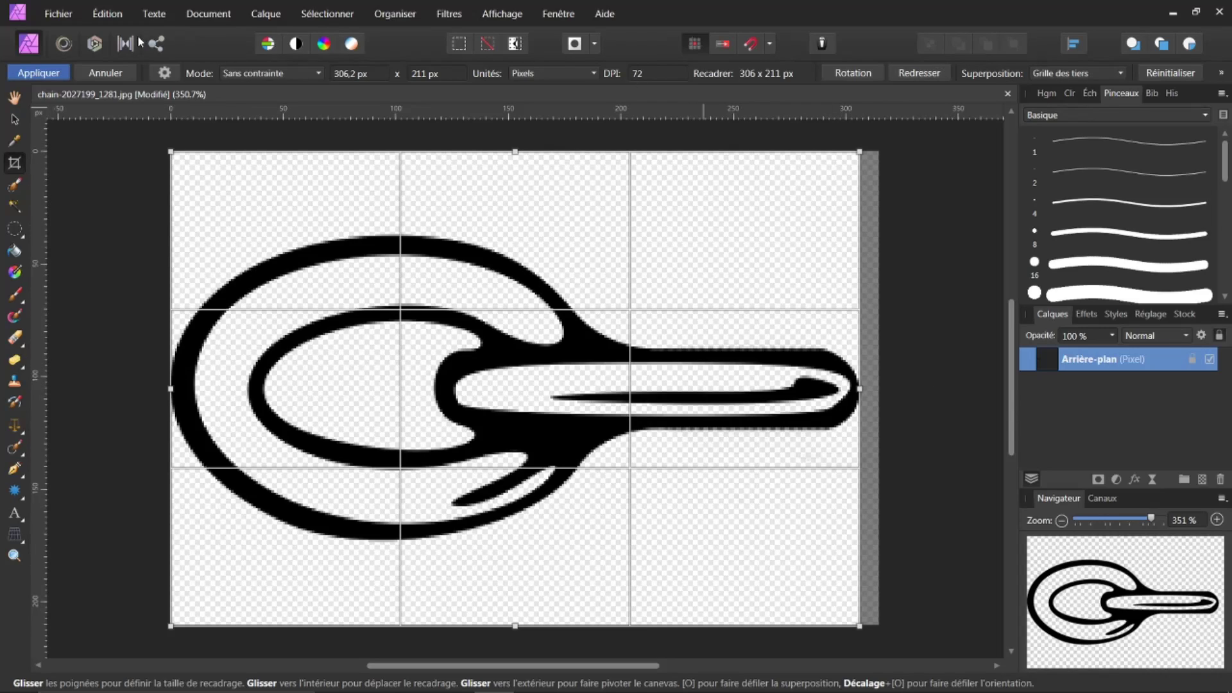
click(49, 75)
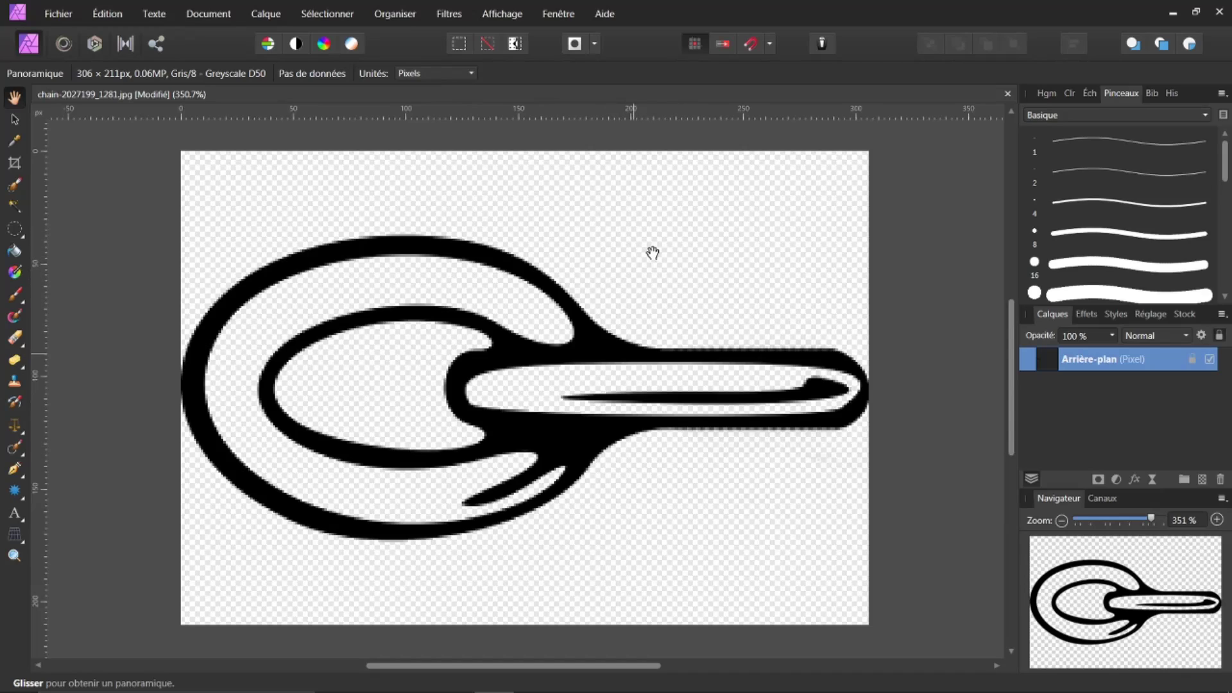
click(208, 14)
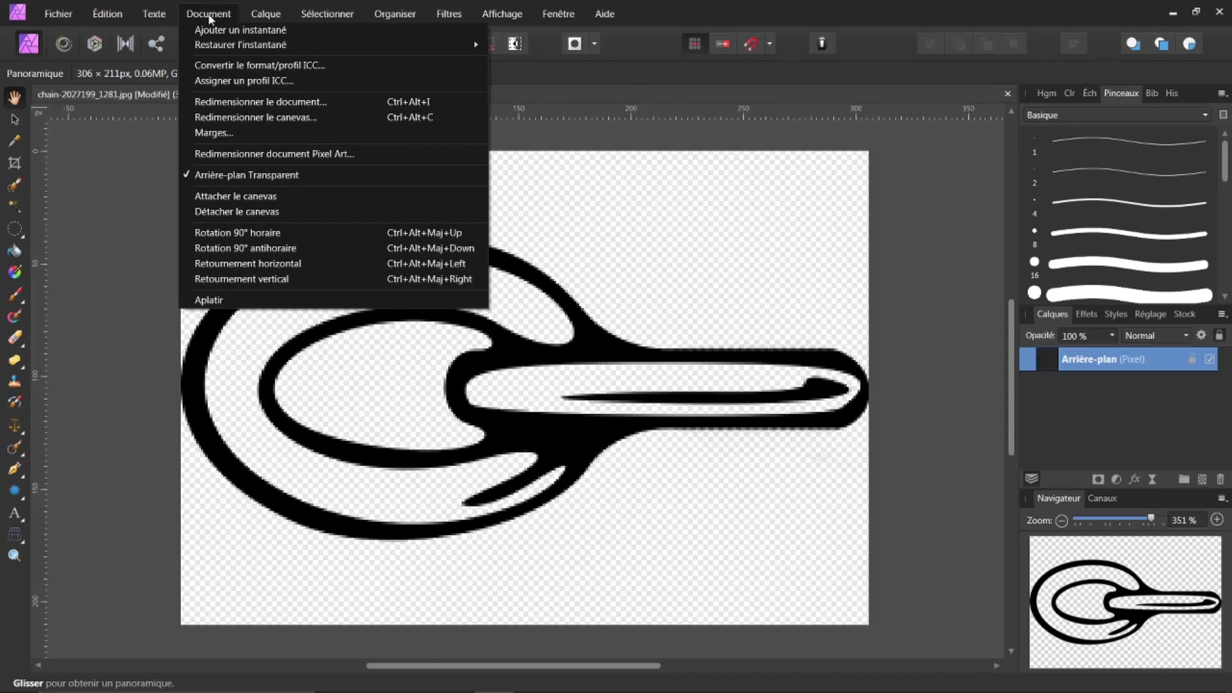
click(223, 119)
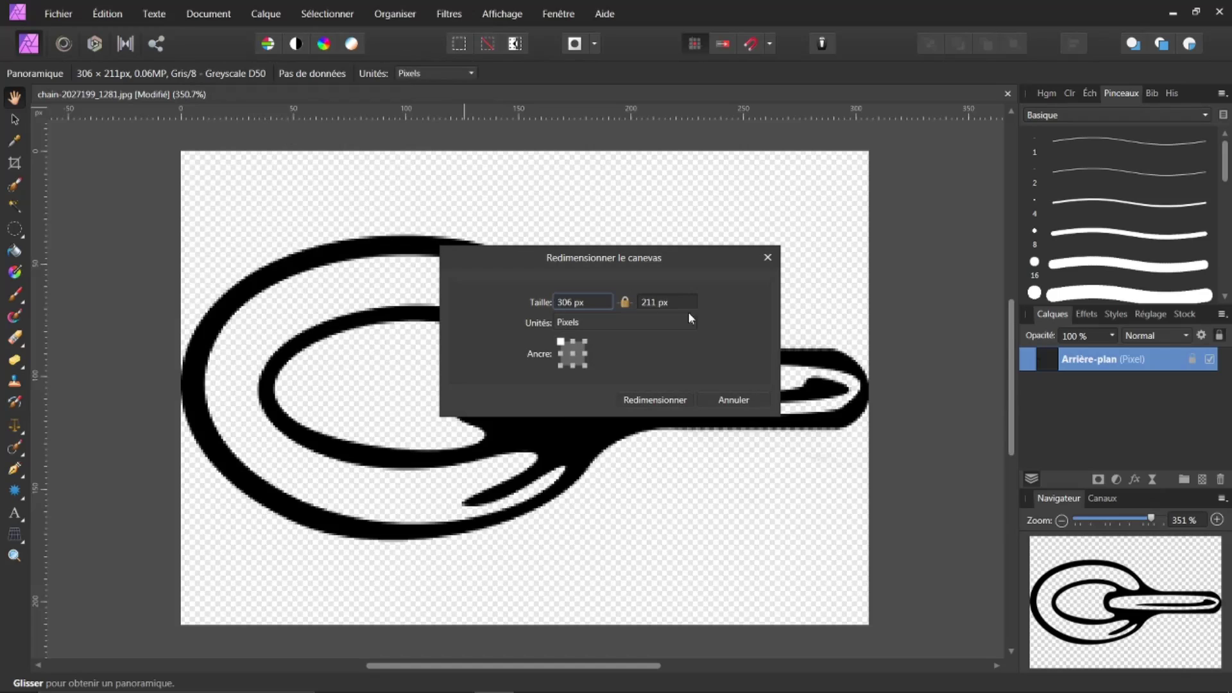
drag(707, 254, 877, 172)
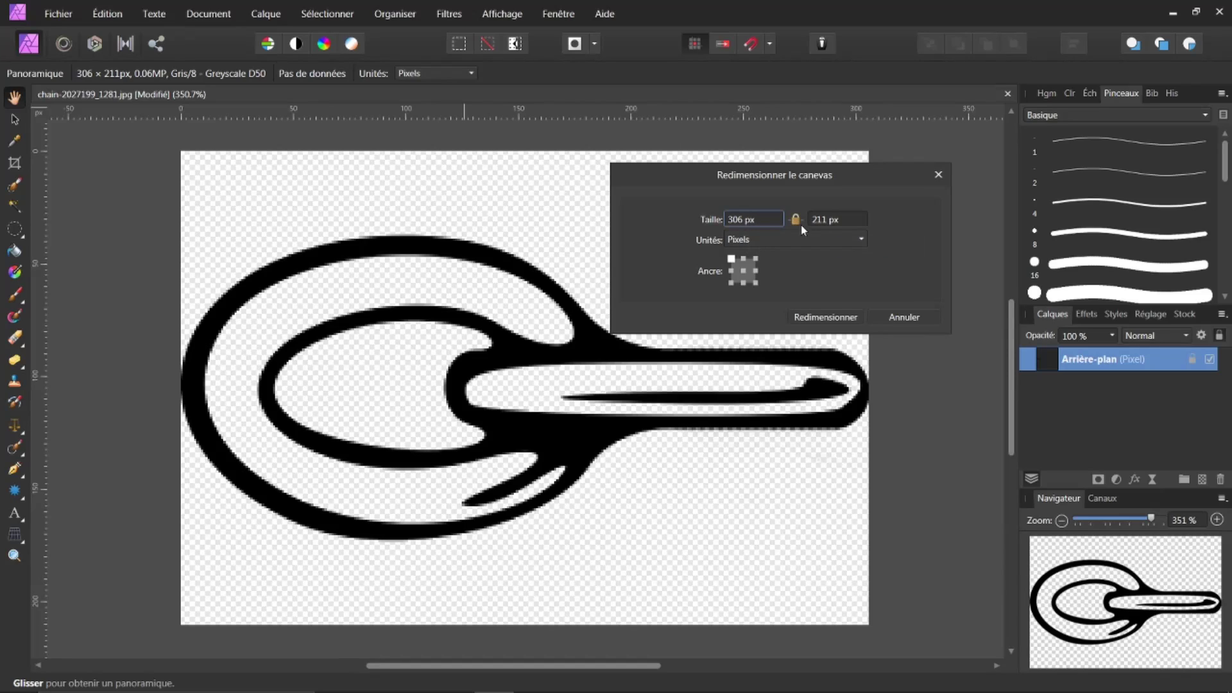
click(848, 218)
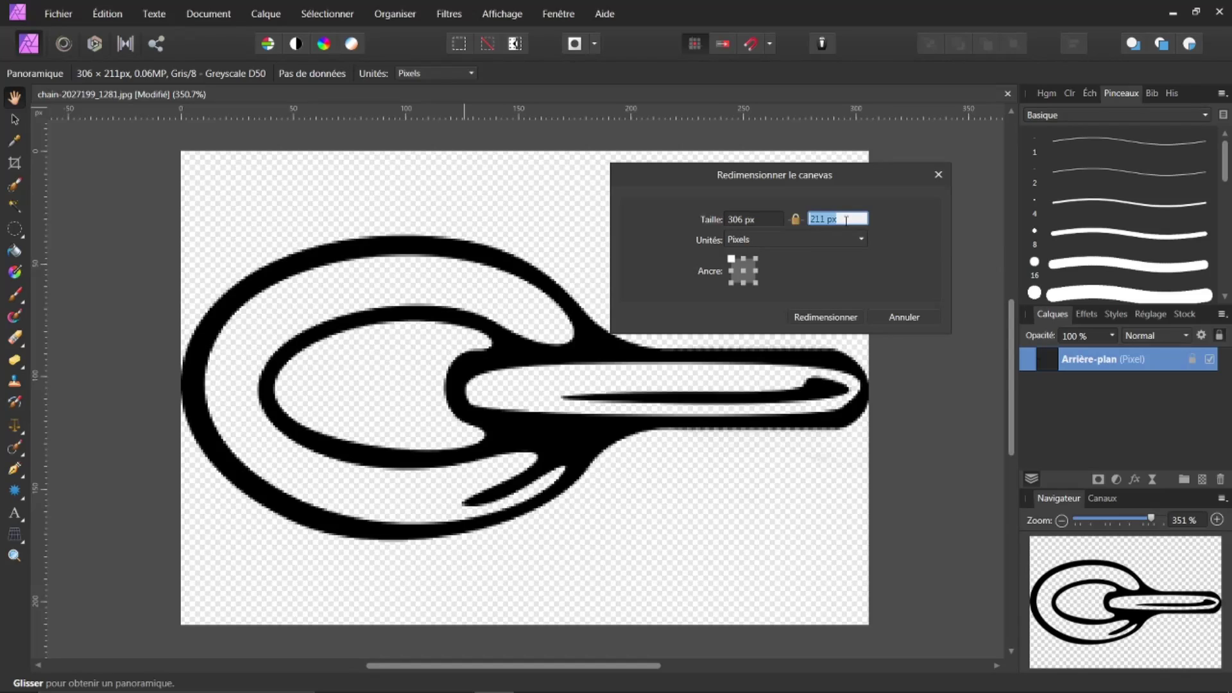
text(306)
key(Return)
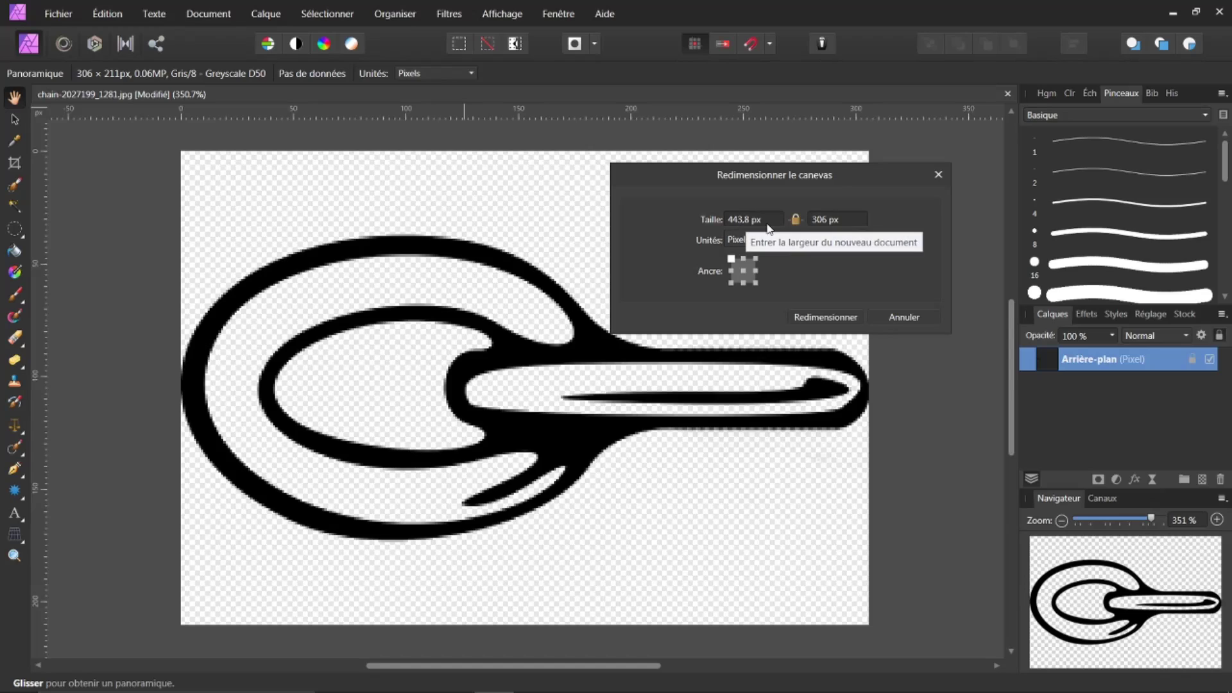
click(918, 321)
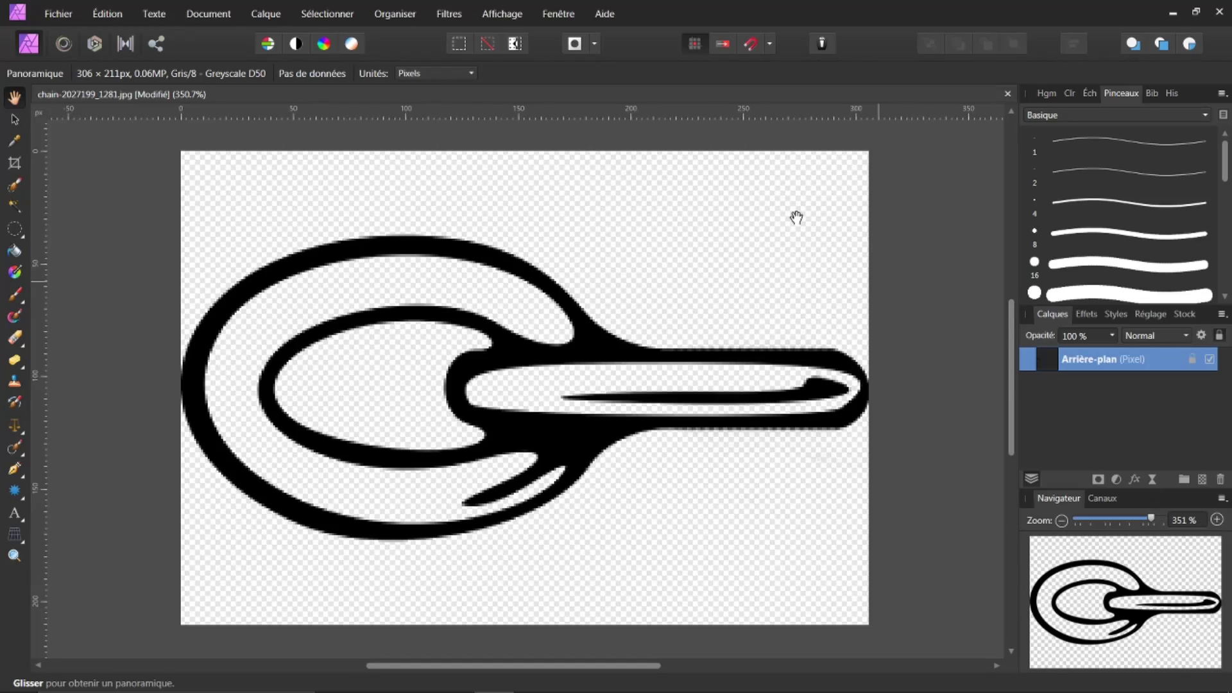
Resize the canvas to a 306 x 306 px square with the aspect ratio unlocked
click(196, 20)
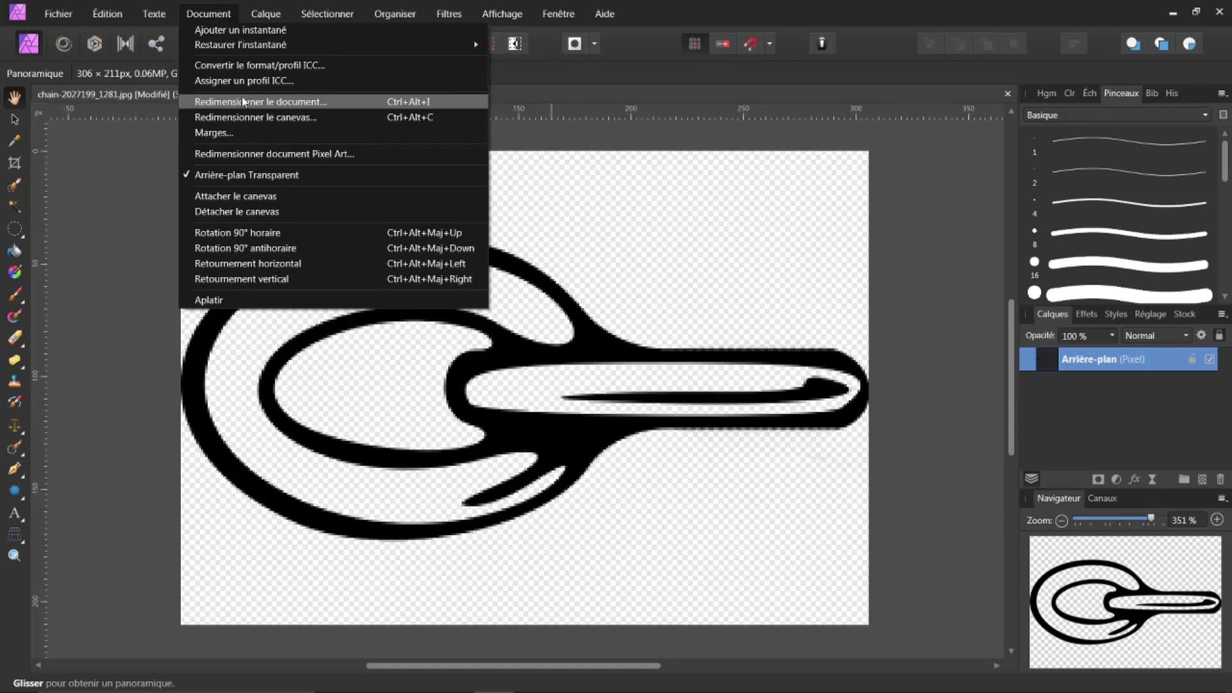
click(247, 118)
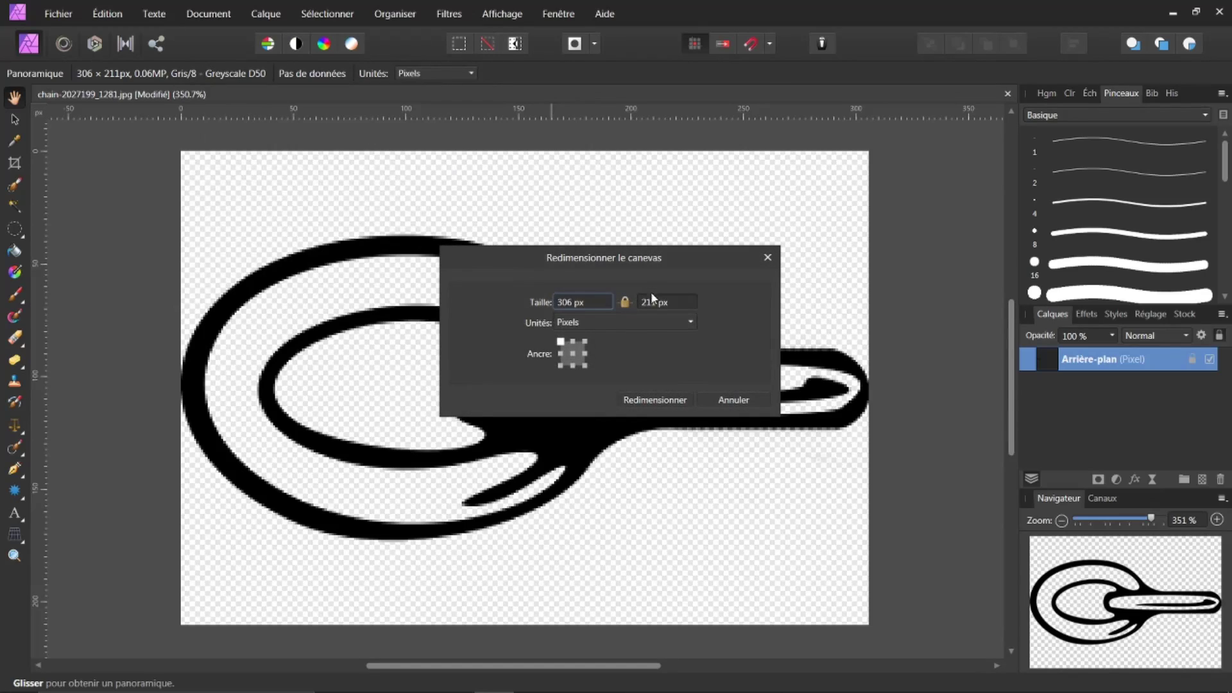
click(626, 302)
click(679, 303)
text(306)
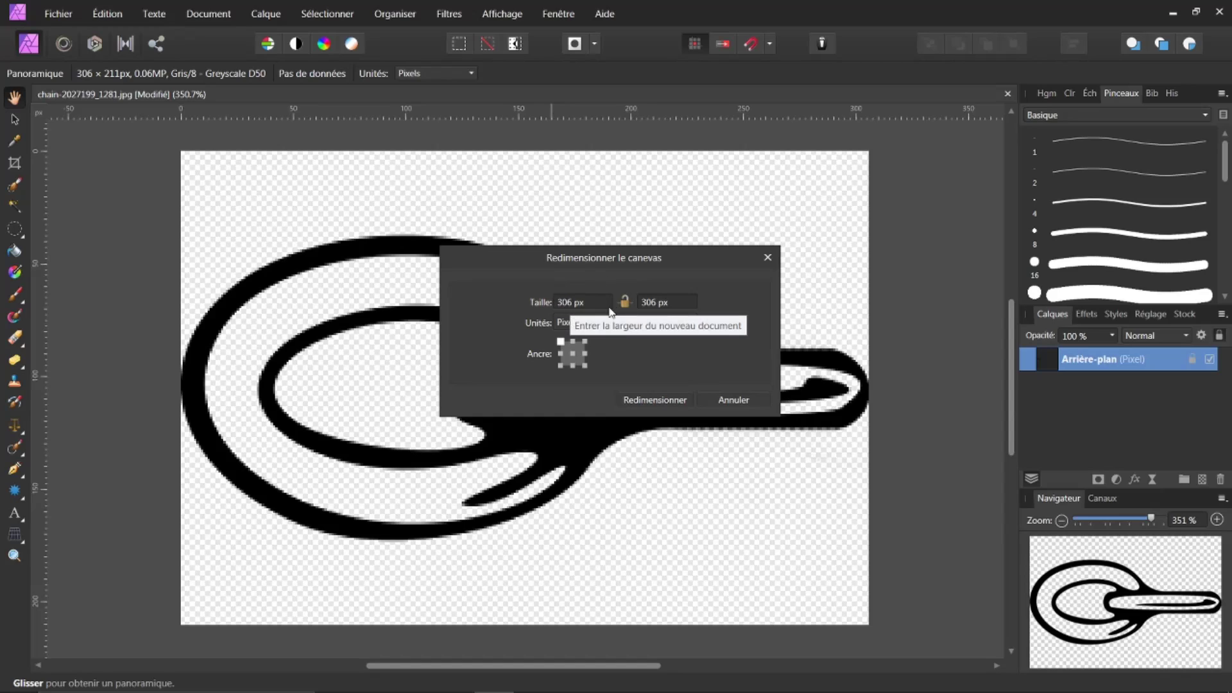
click(670, 400)
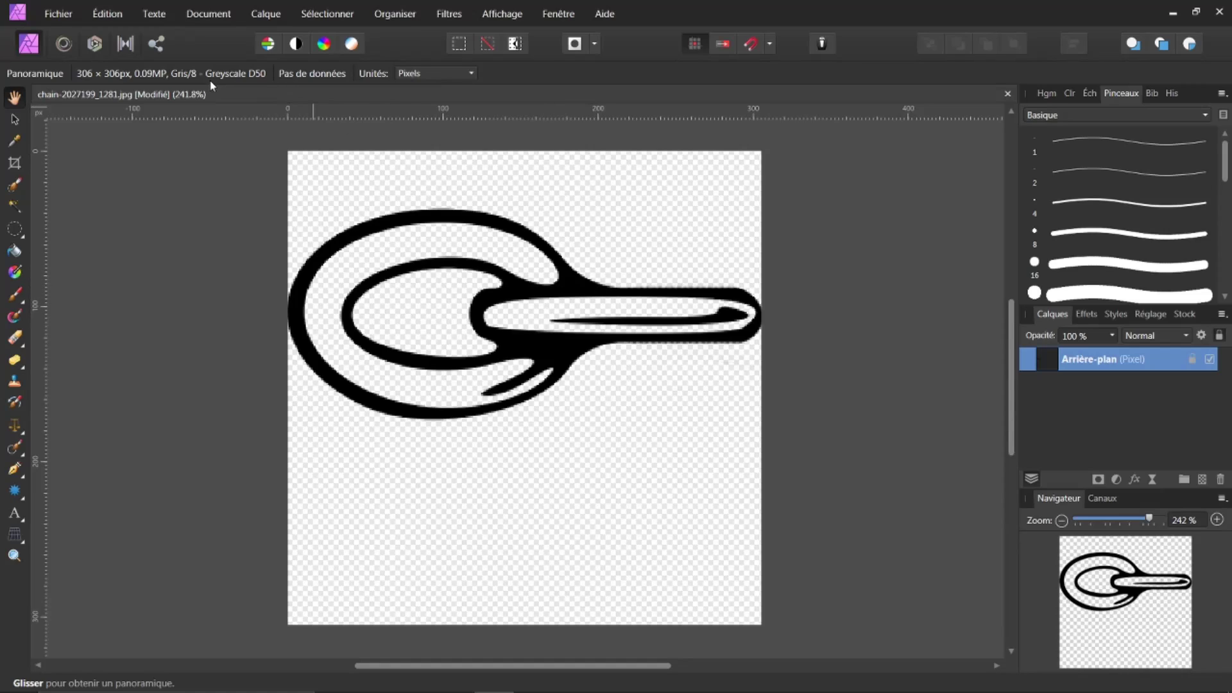
Center the chain layer vertically on the square canvas
click(15, 120)
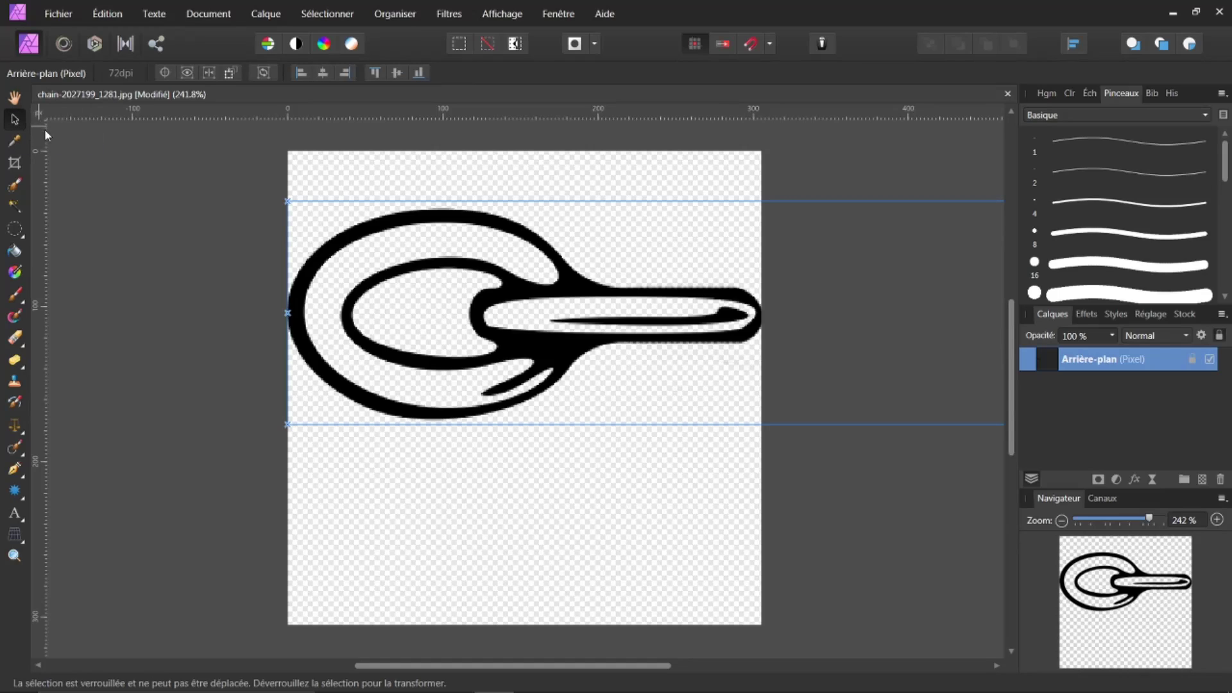
click(1072, 45)
click(1073, 45)
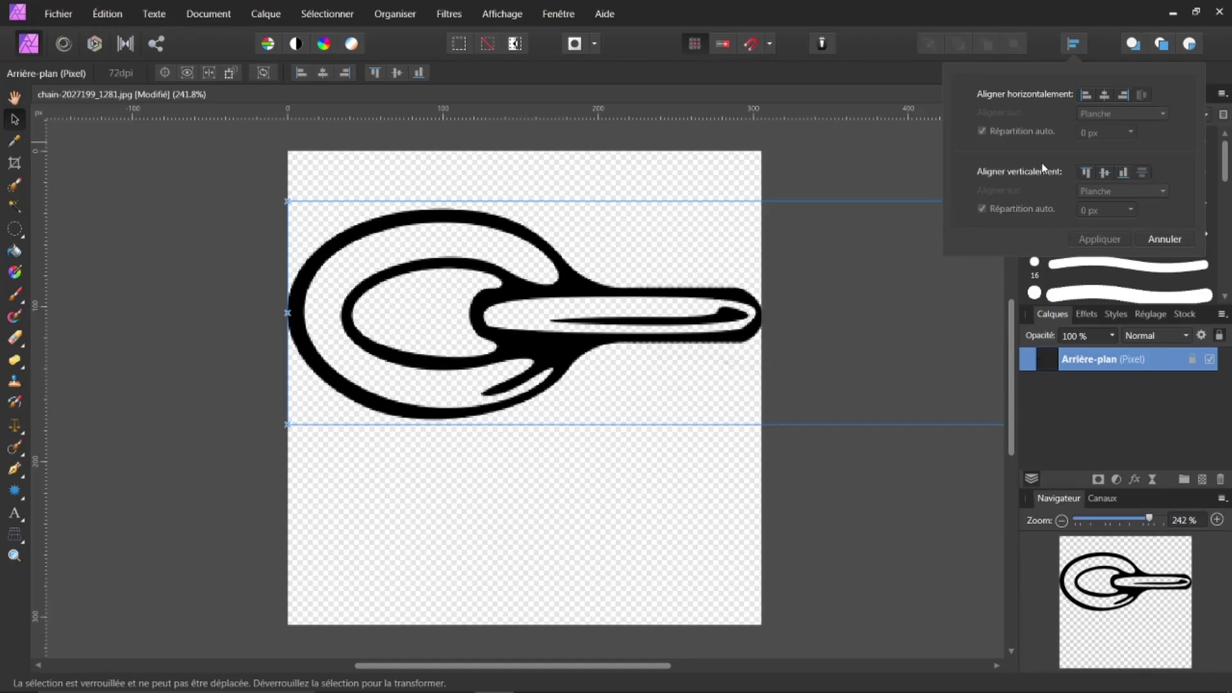
click(1105, 172)
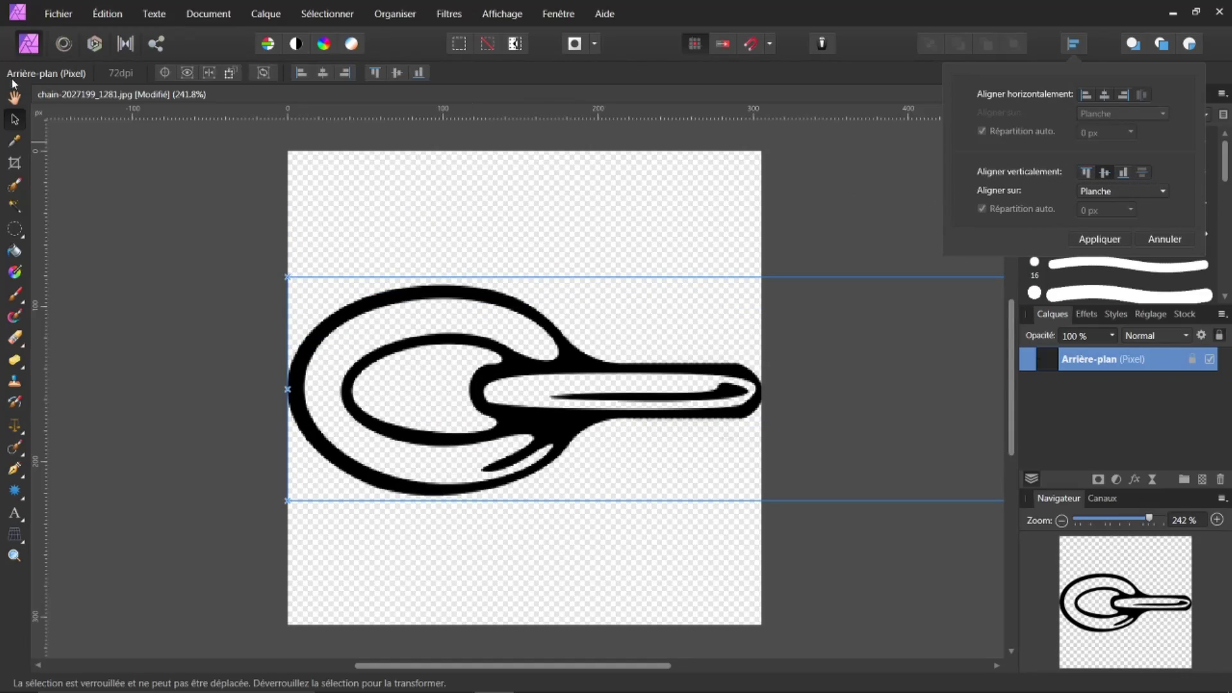
click(13, 99)
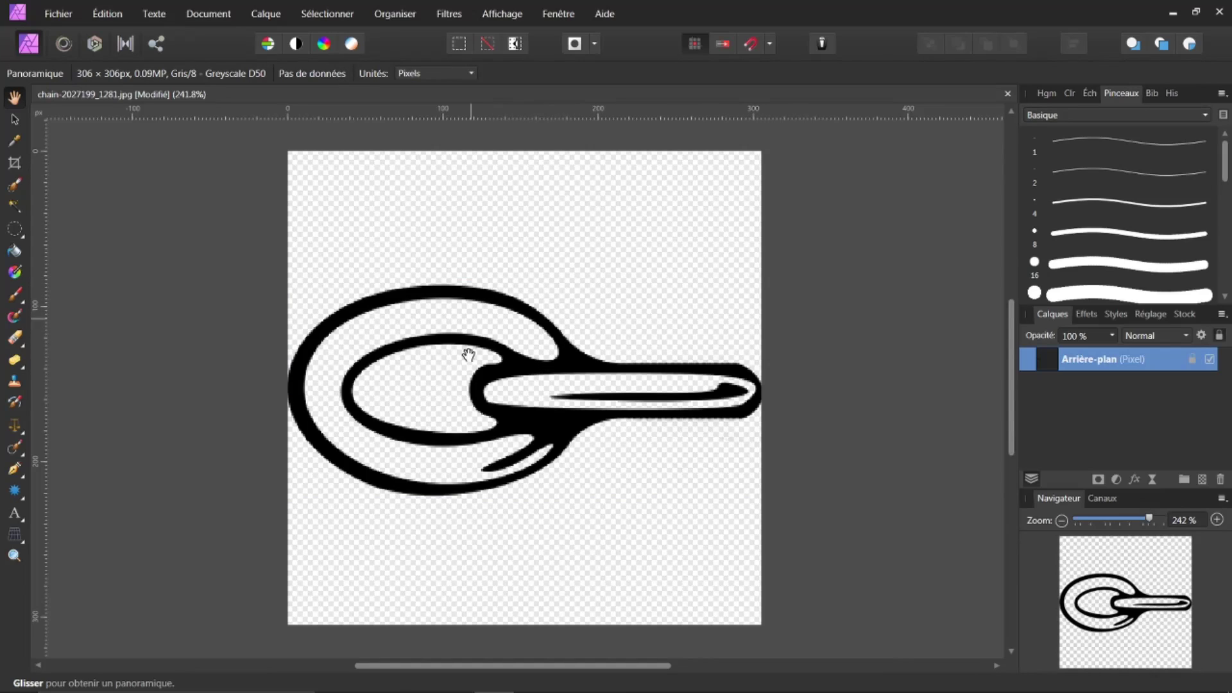
Export the whole document as a PNG named "test brosse" in the Téléchargements folder
click(57, 12)
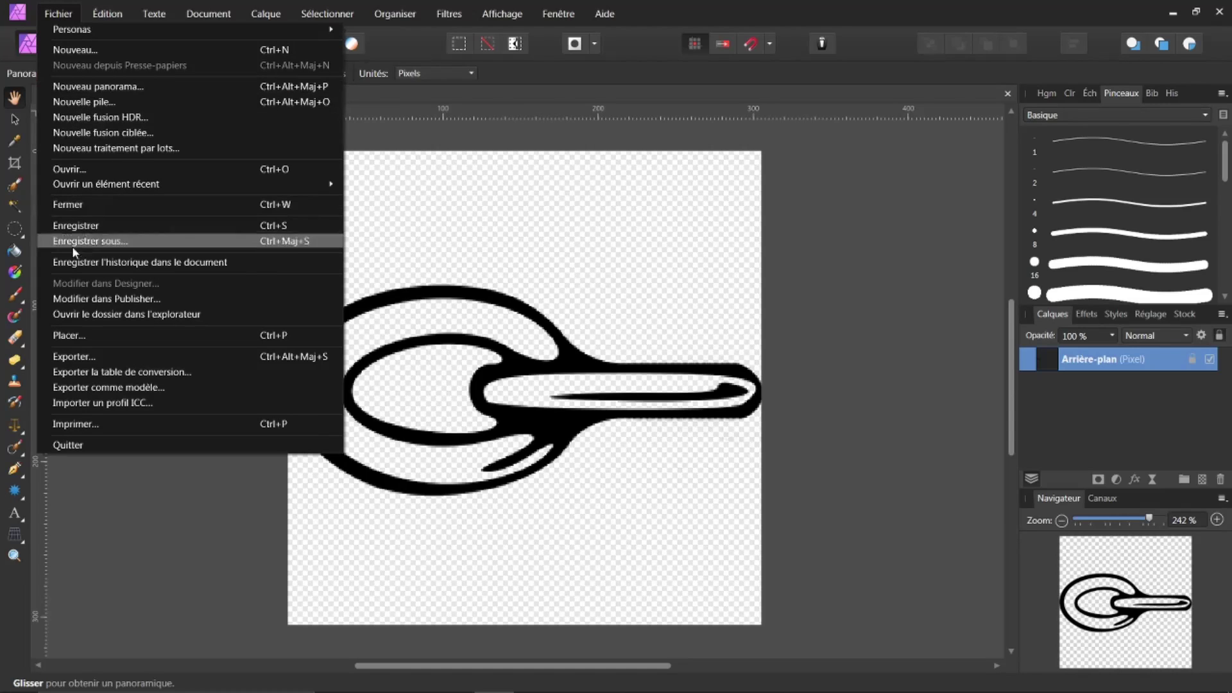
click(64, 357)
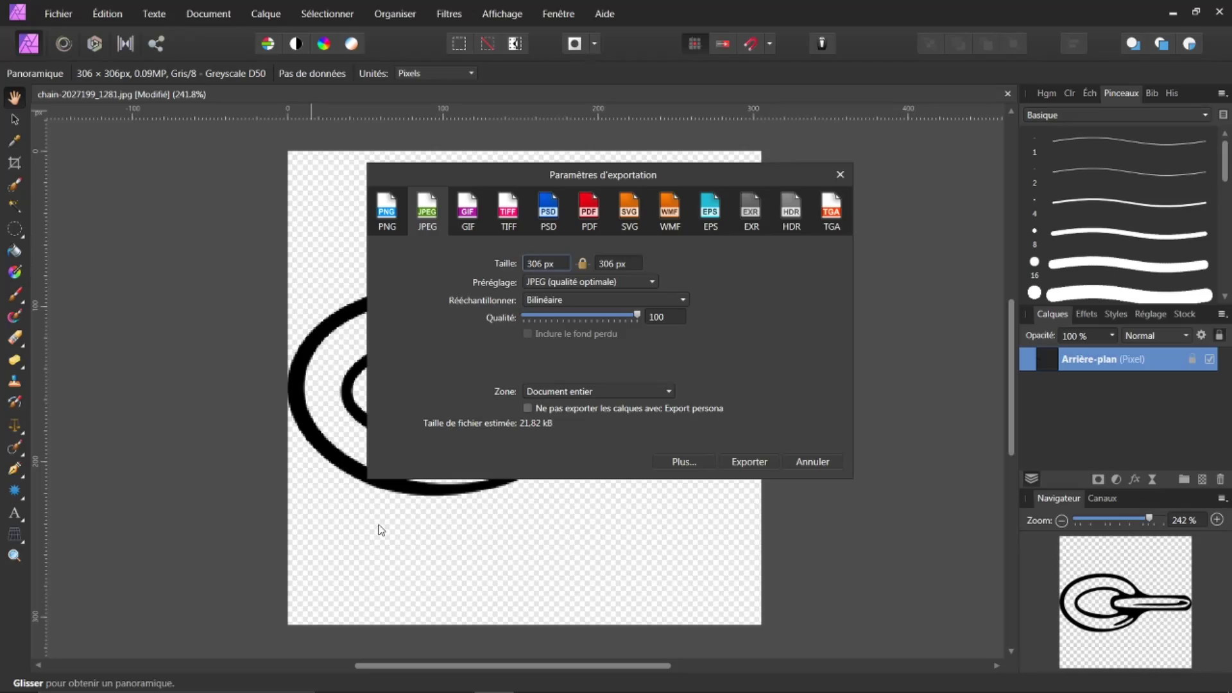
click(385, 214)
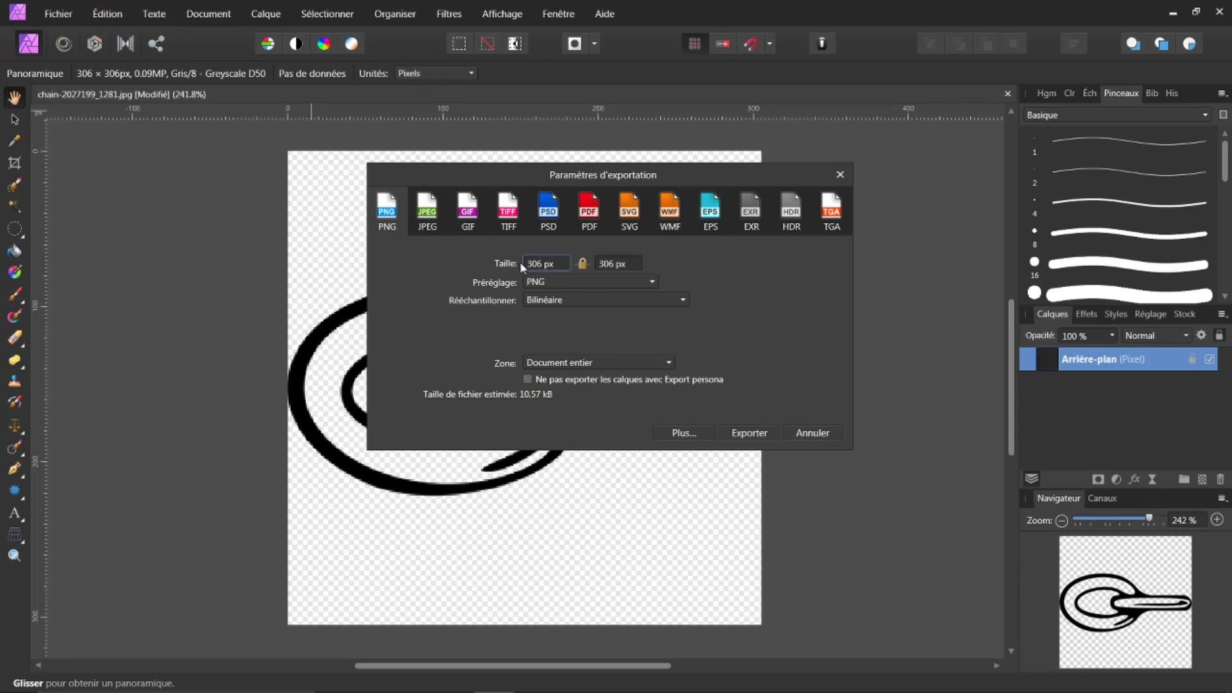
click(750, 433)
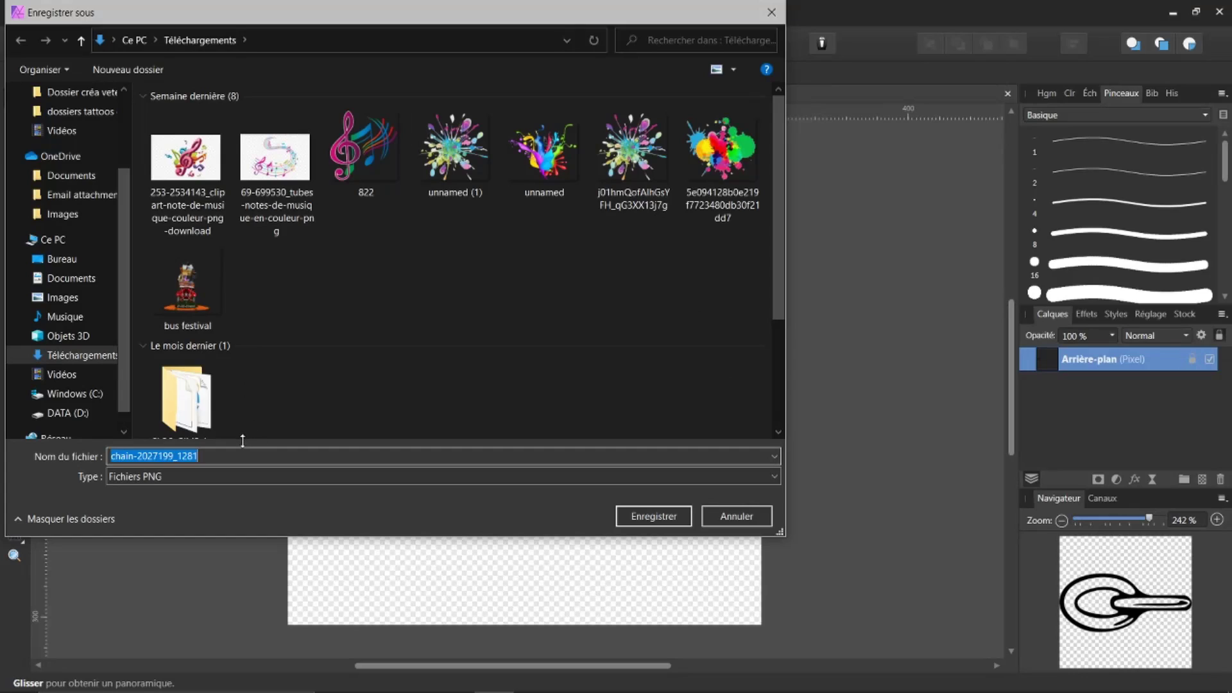
text(tes)
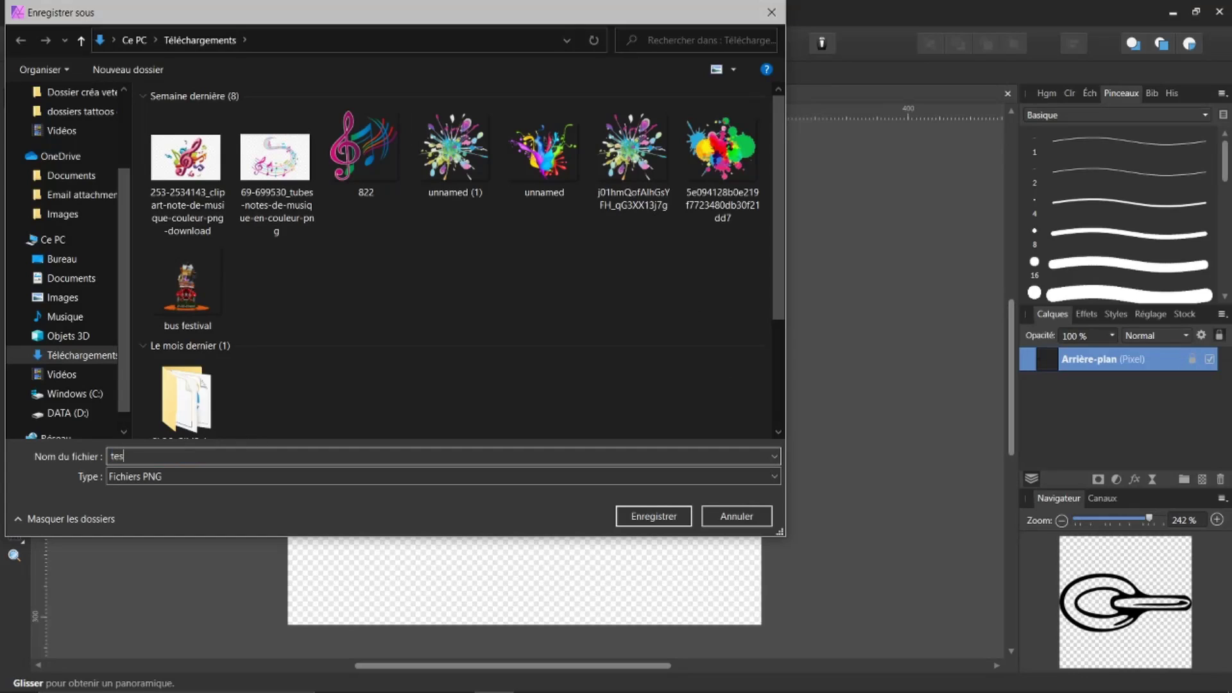
text(t brosse)
click(649, 517)
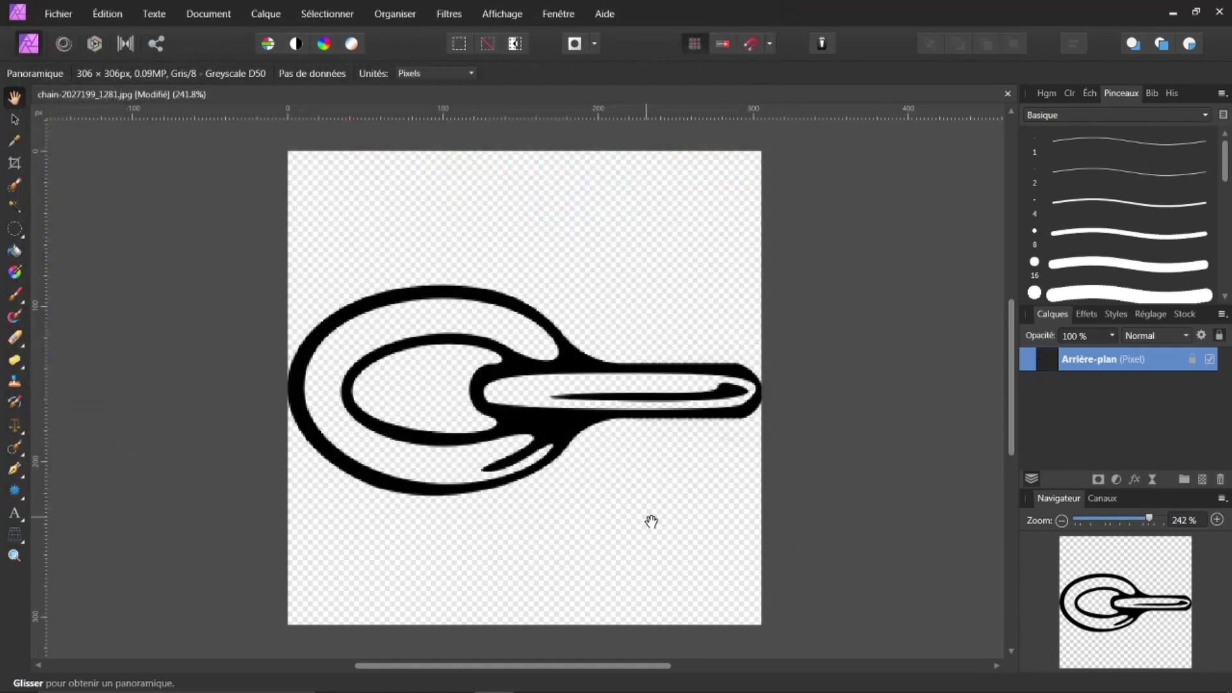
Close the chain image without saving its changes and create a new blank 1920 x 1080 px document
click(1007, 94)
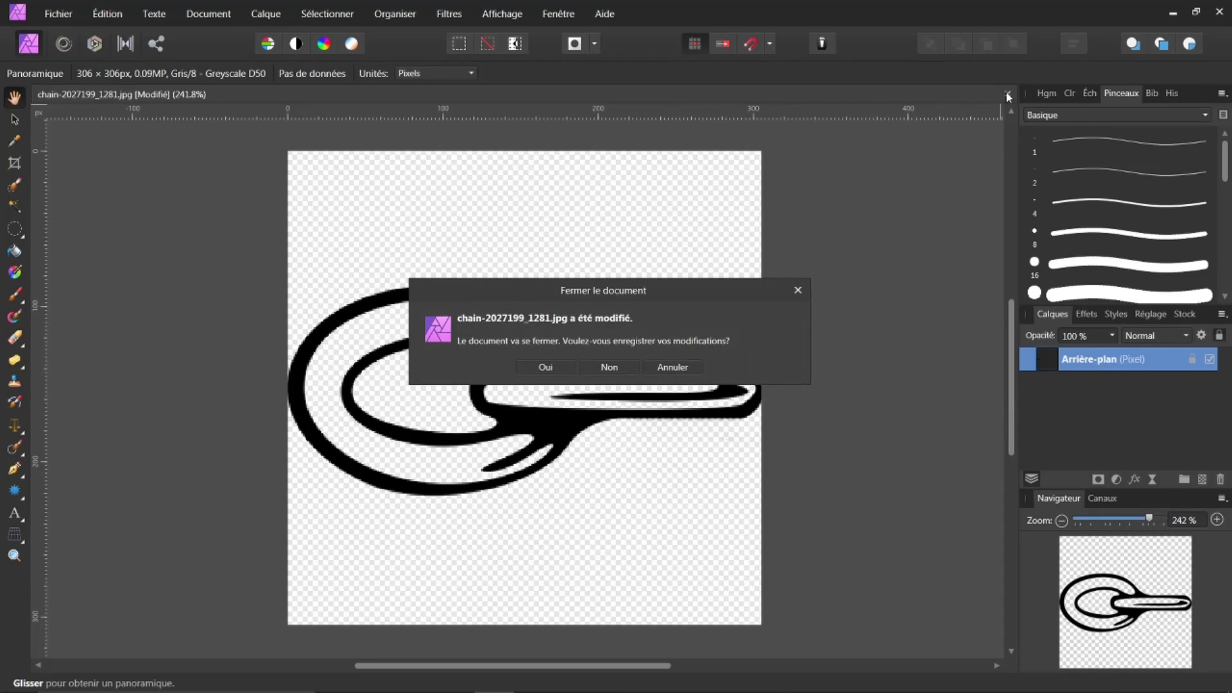
click(603, 368)
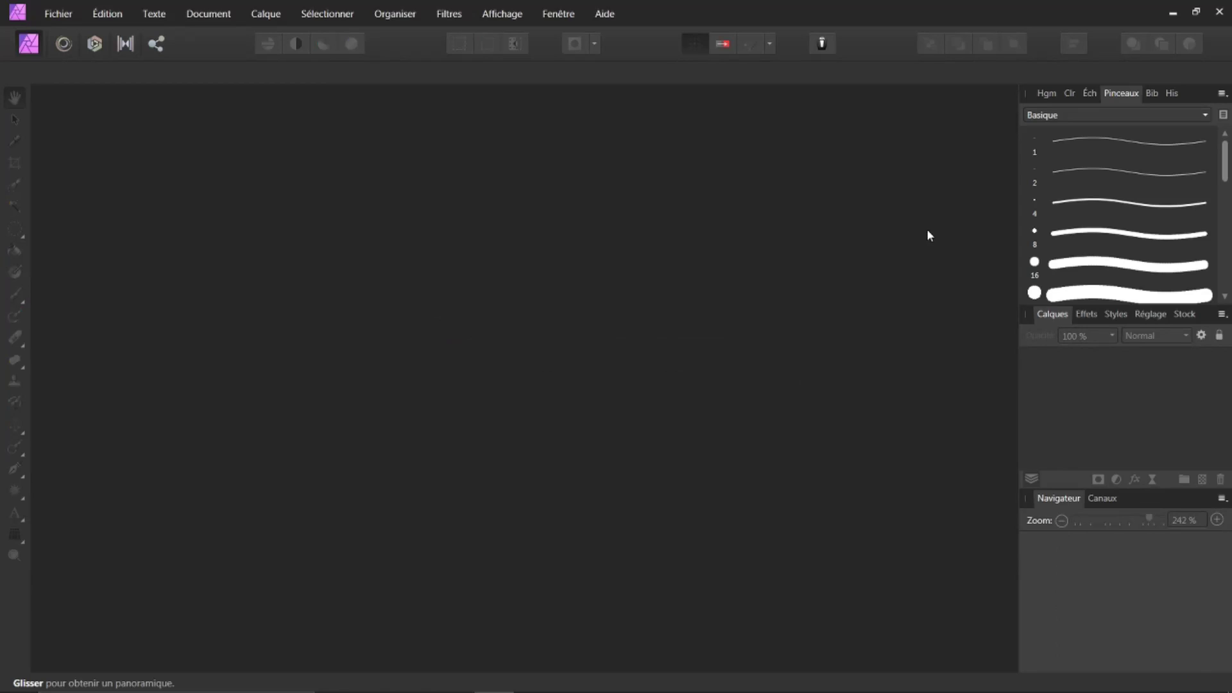
click(62, 14)
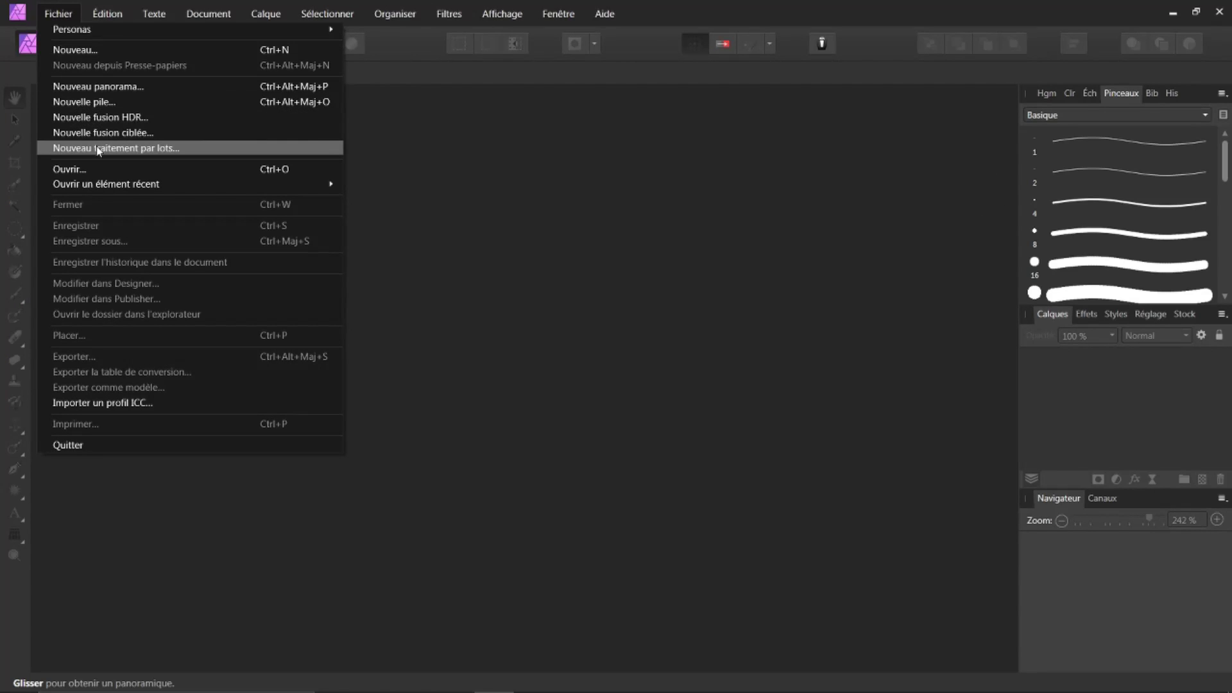
click(90, 50)
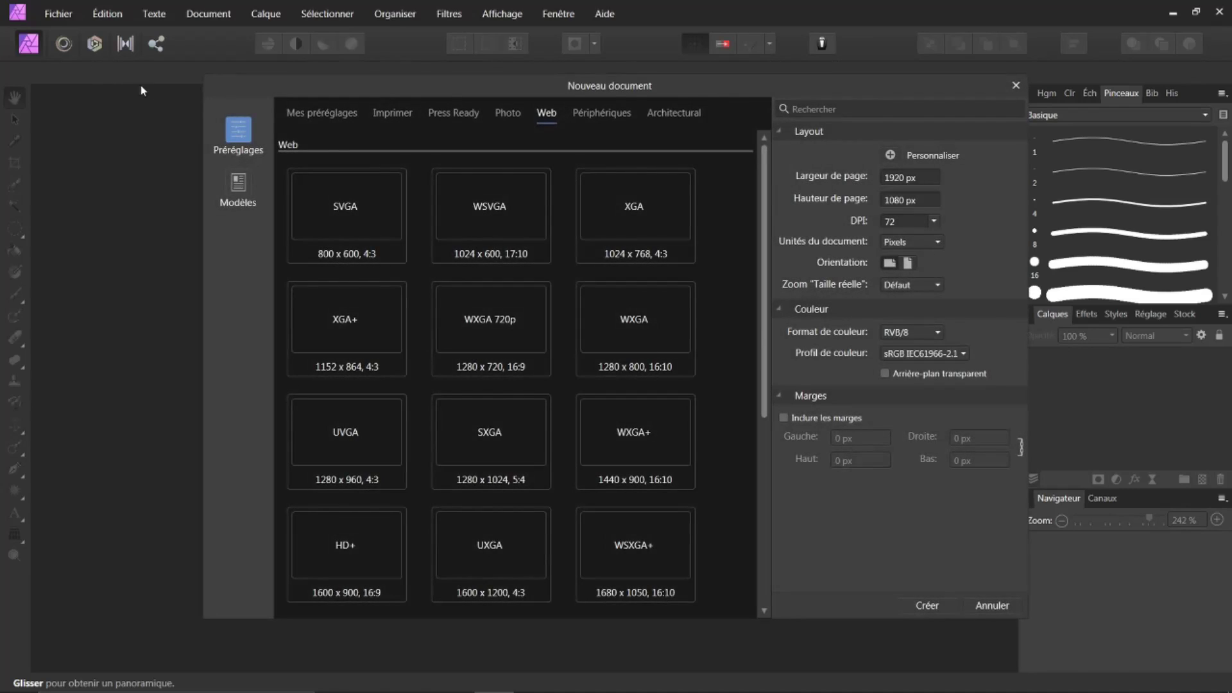
click(924, 606)
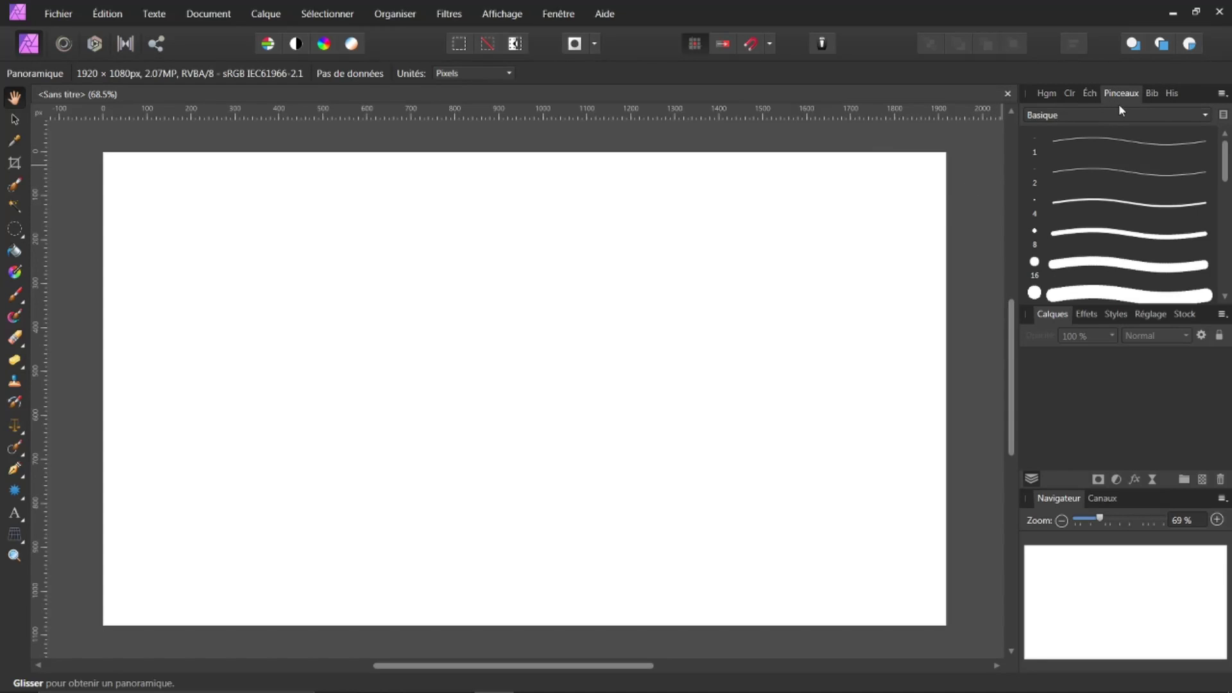
Create a new brush category and rename it "teste brosses"
click(1222, 94)
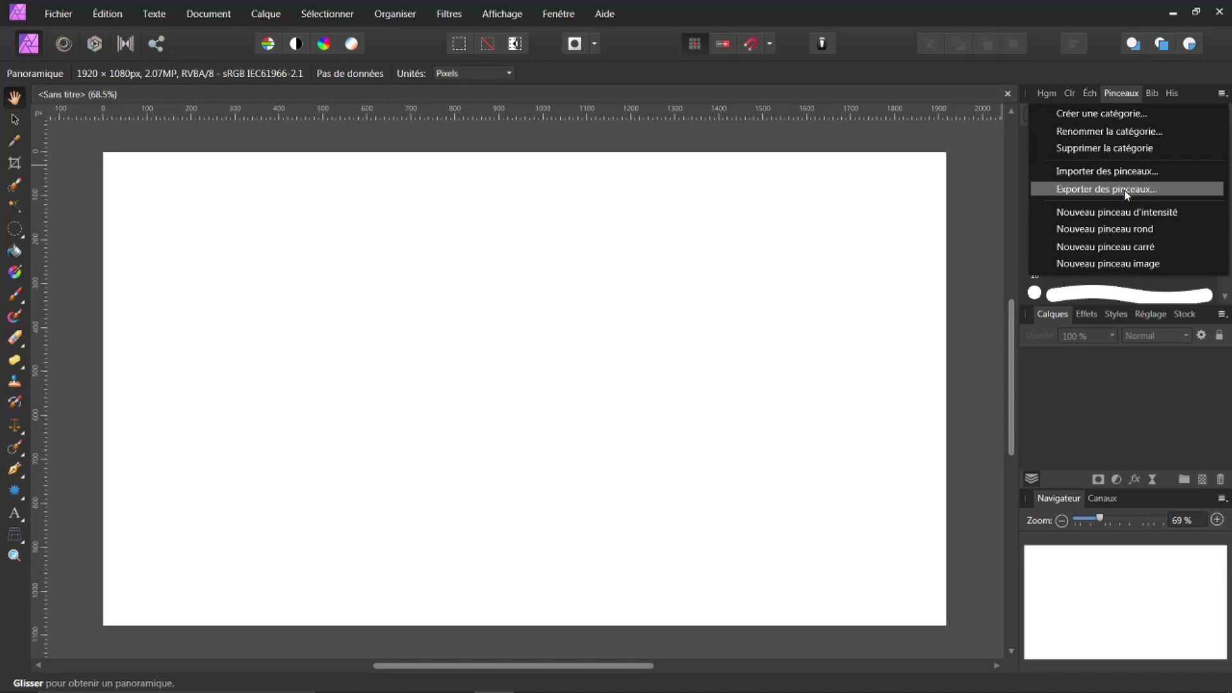
click(1077, 113)
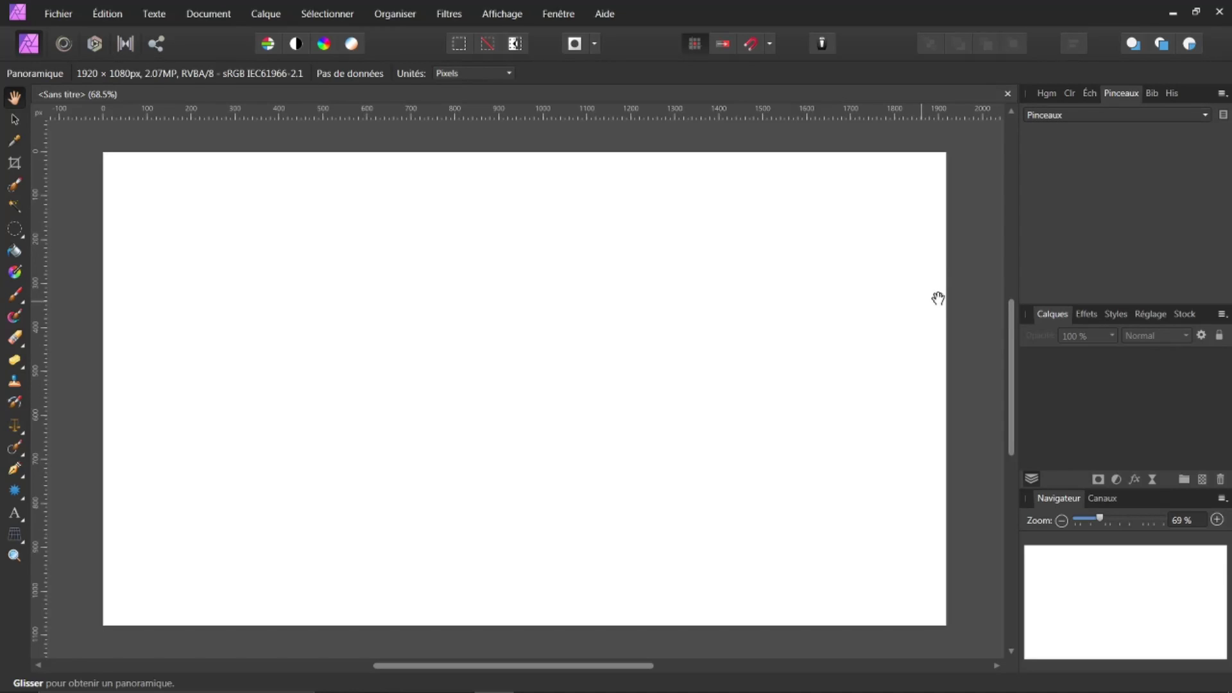
click(1221, 95)
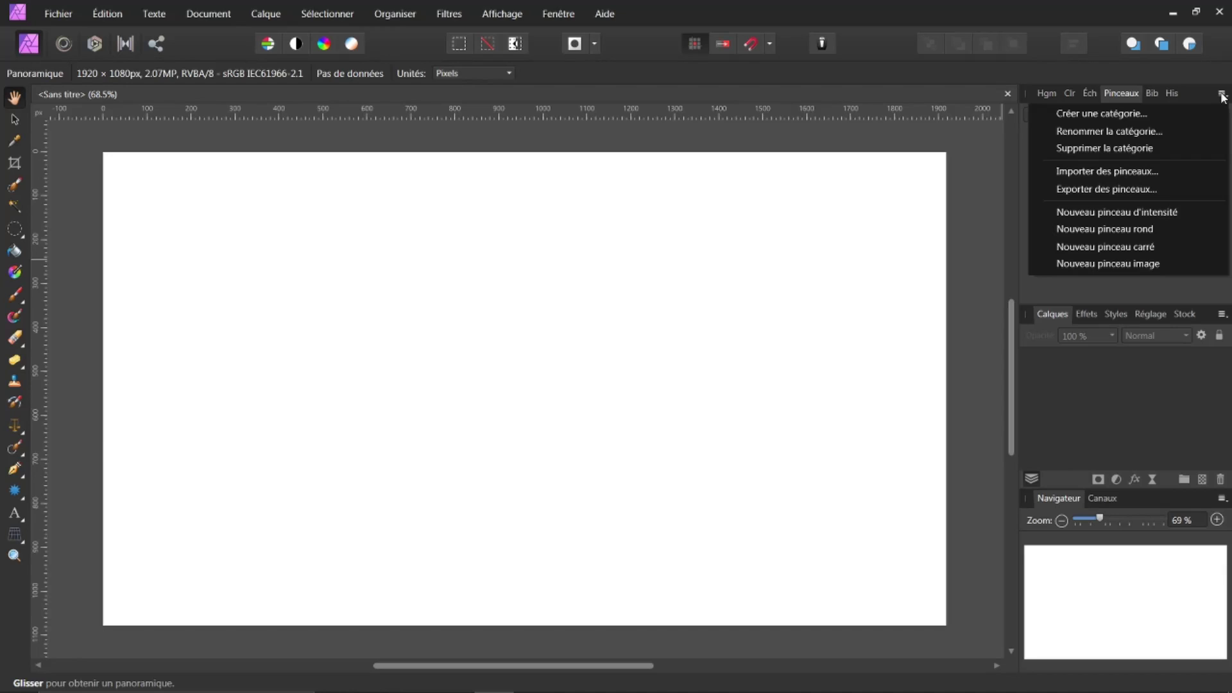
click(1124, 132)
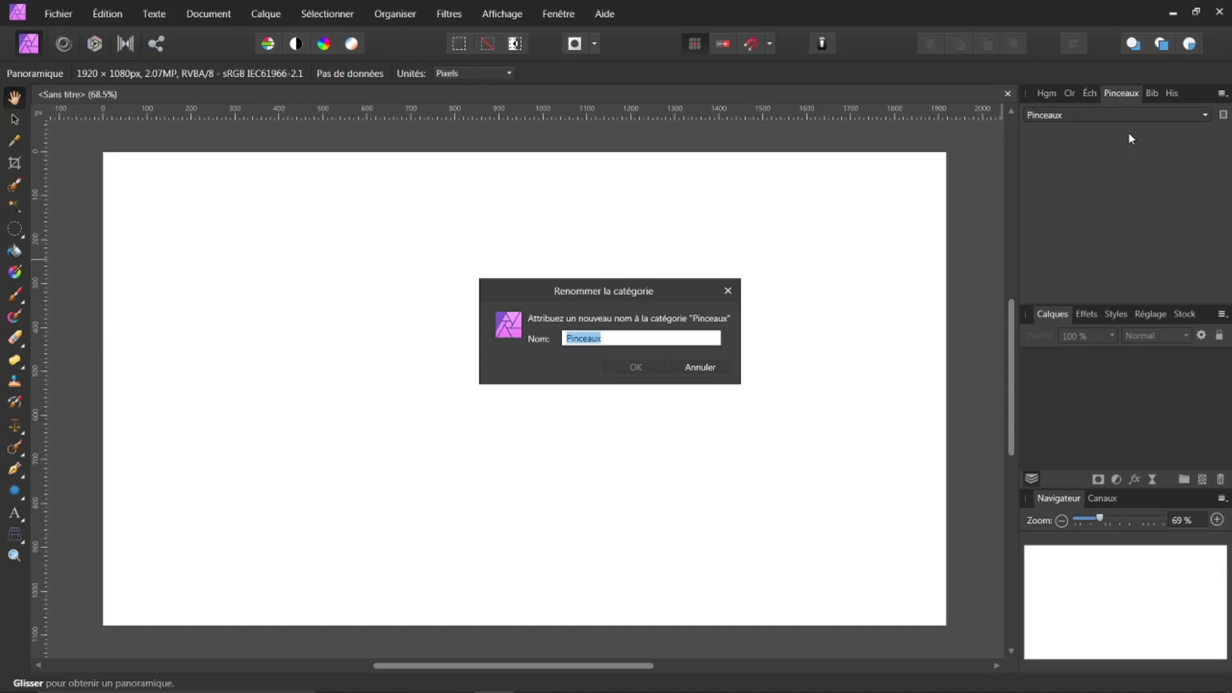
text(teste brosses)
click(635, 366)
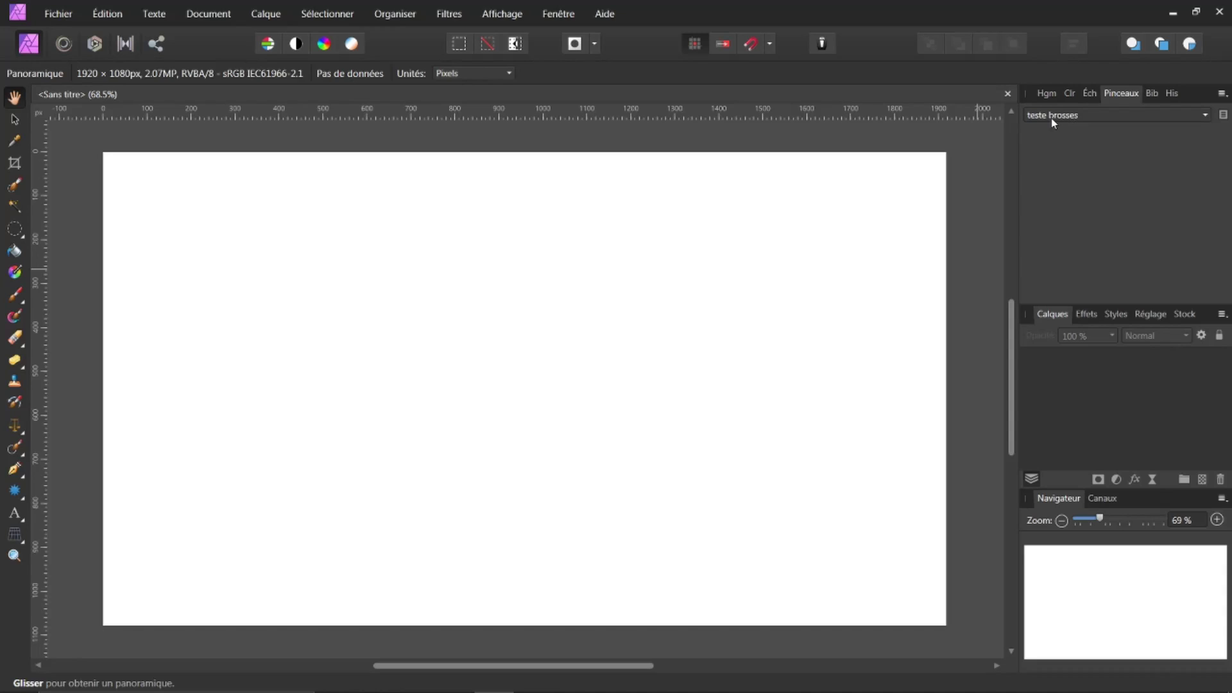
Create a new intensity brush in the "teste brosses" category from the "test brosse" PNG in Téléchargements
click(1222, 95)
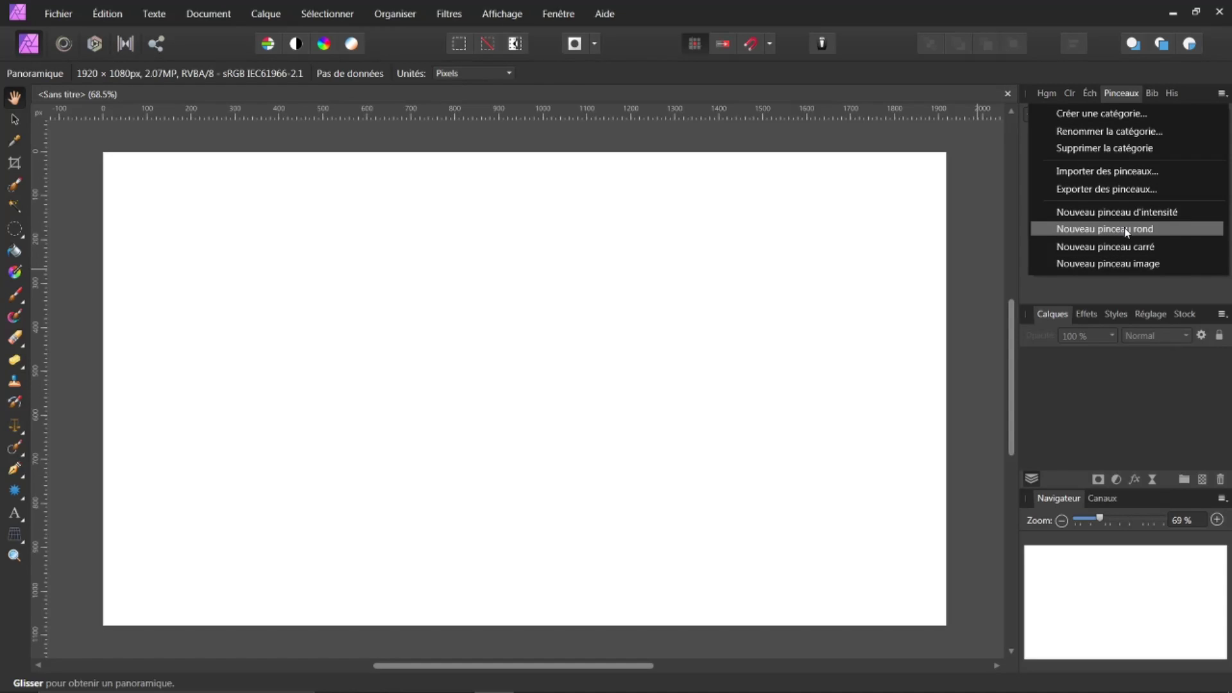
click(1082, 213)
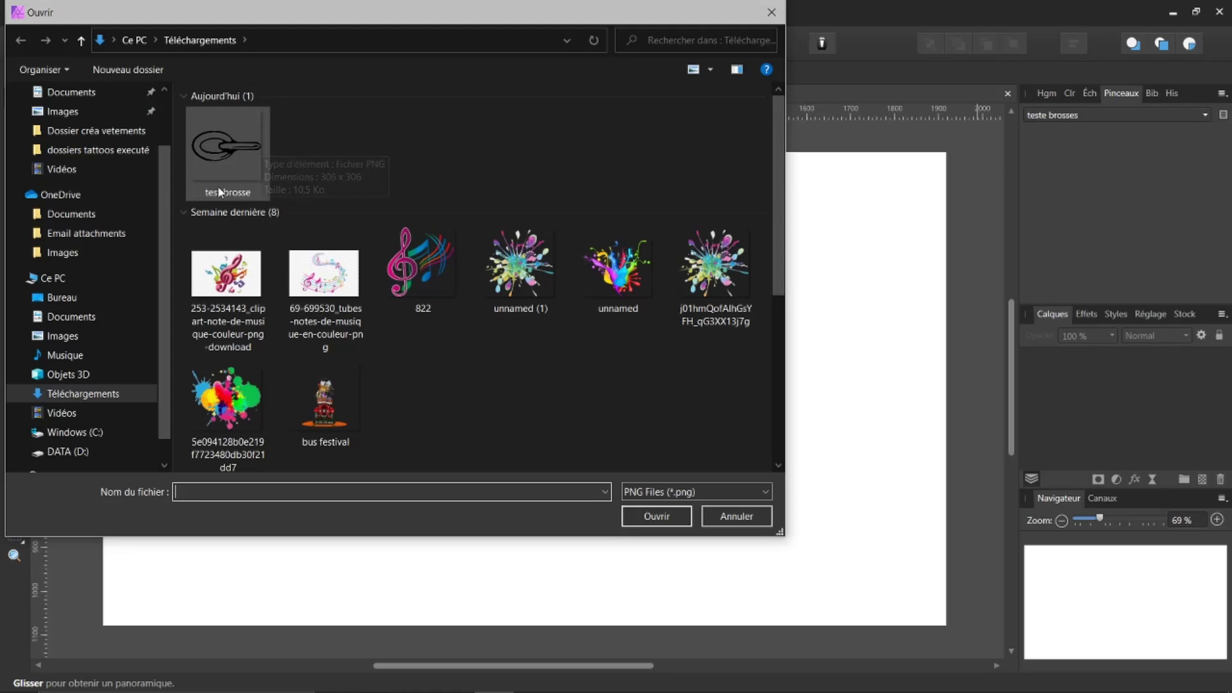
click(225, 151)
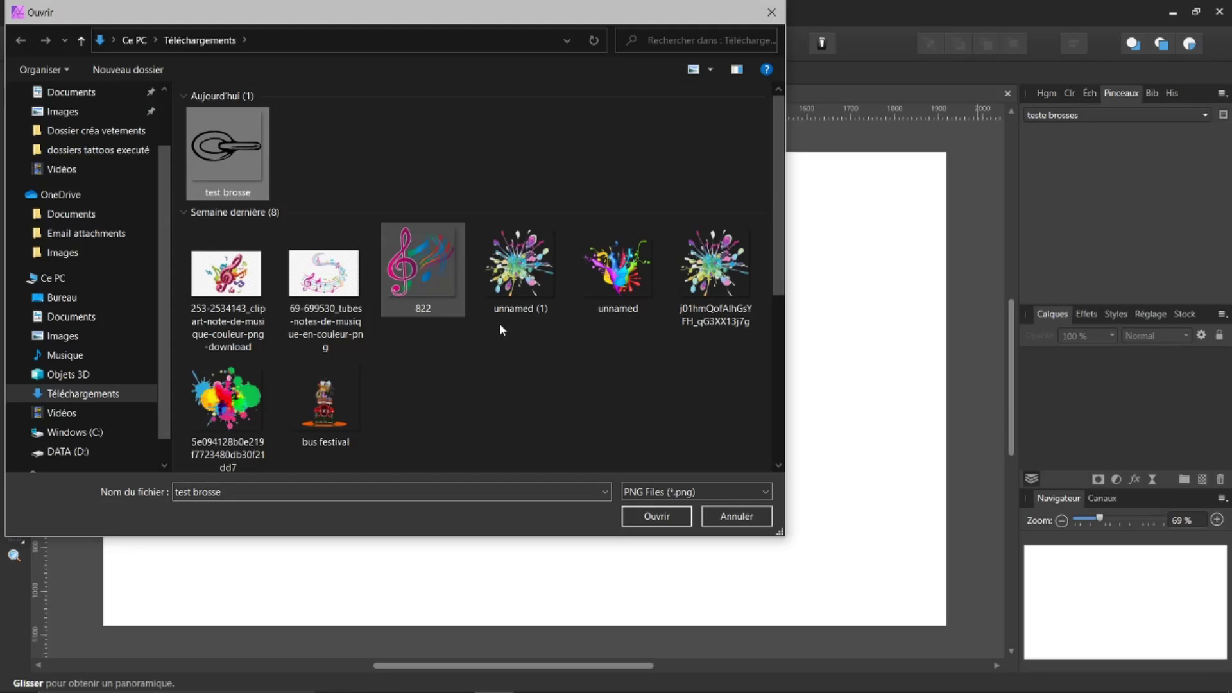
click(655, 521)
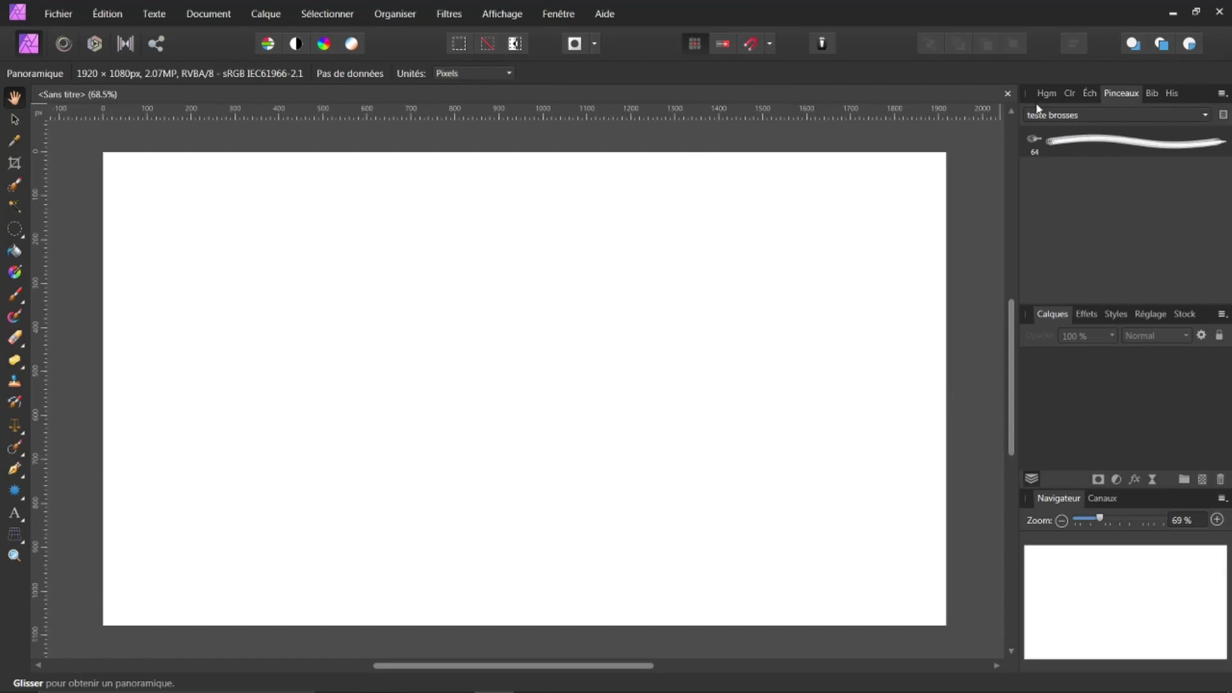
Swap the two painting colours, select the new chain brush and paint a short stroke with the Paint Brush tool near the canvas's upper-left corner
click(1068, 95)
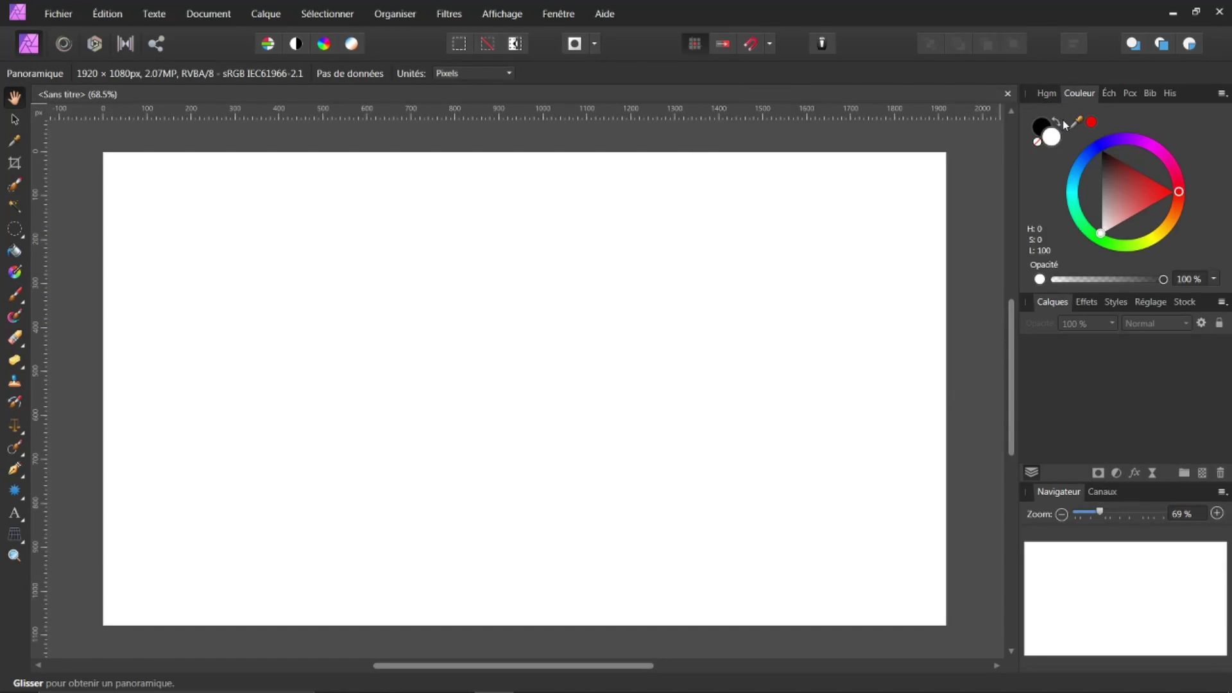
click(1057, 119)
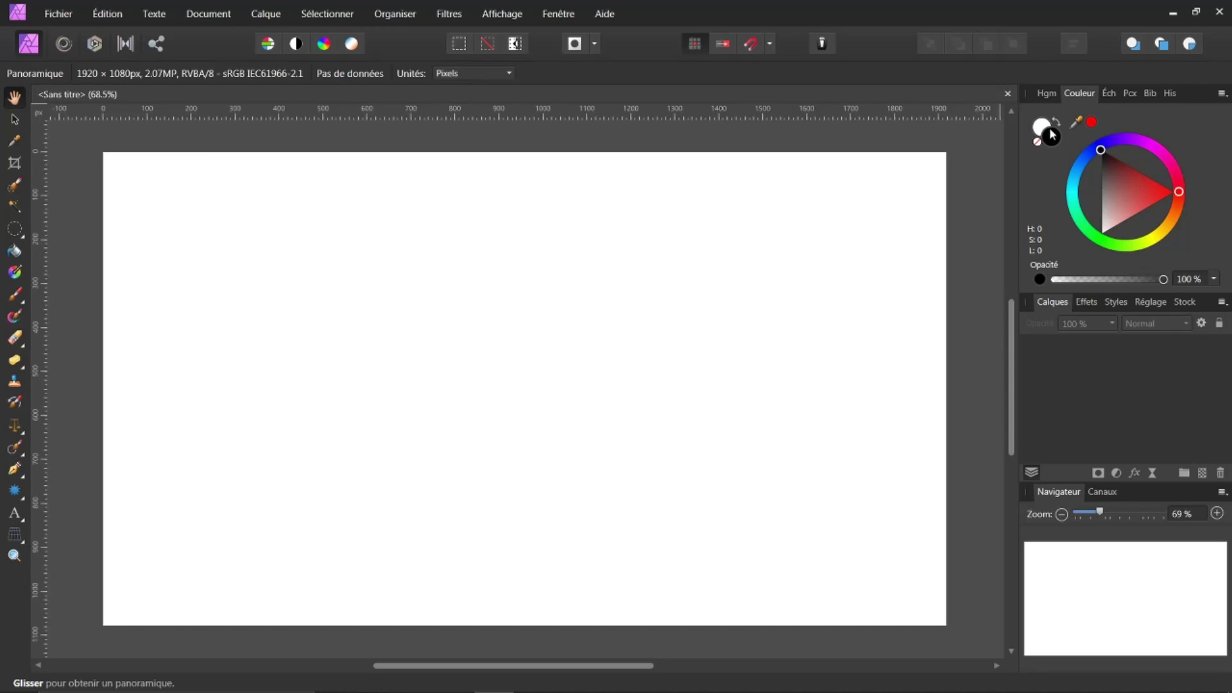
click(1130, 94)
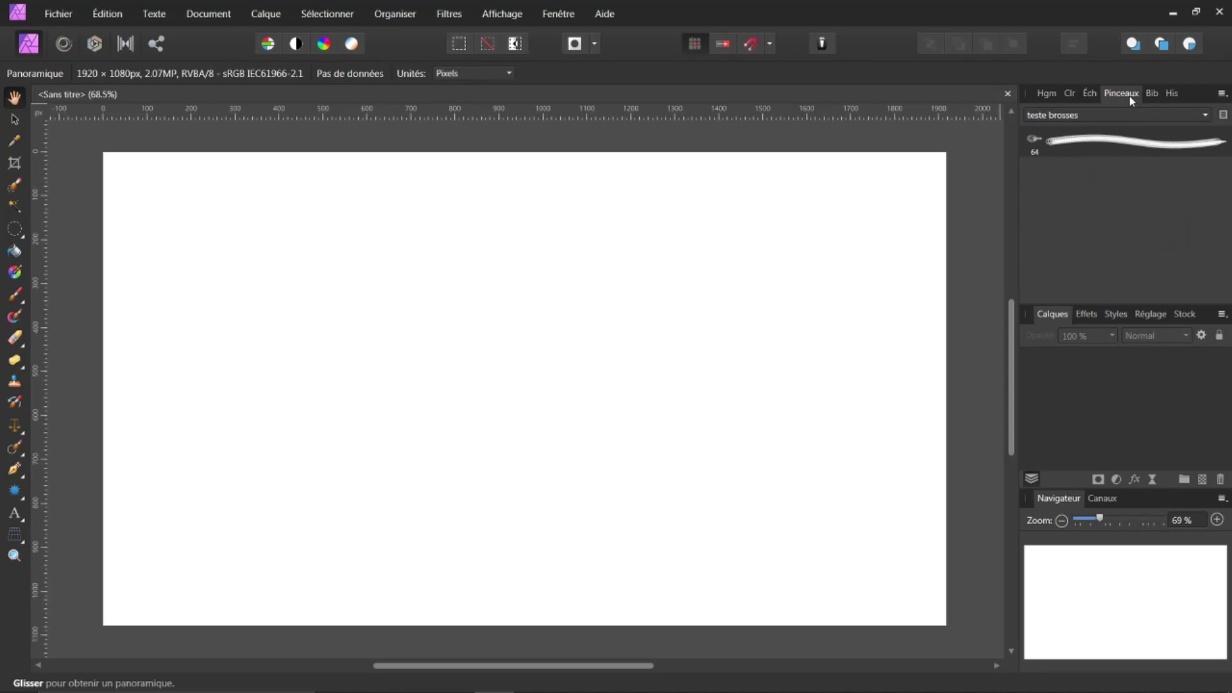
click(1086, 144)
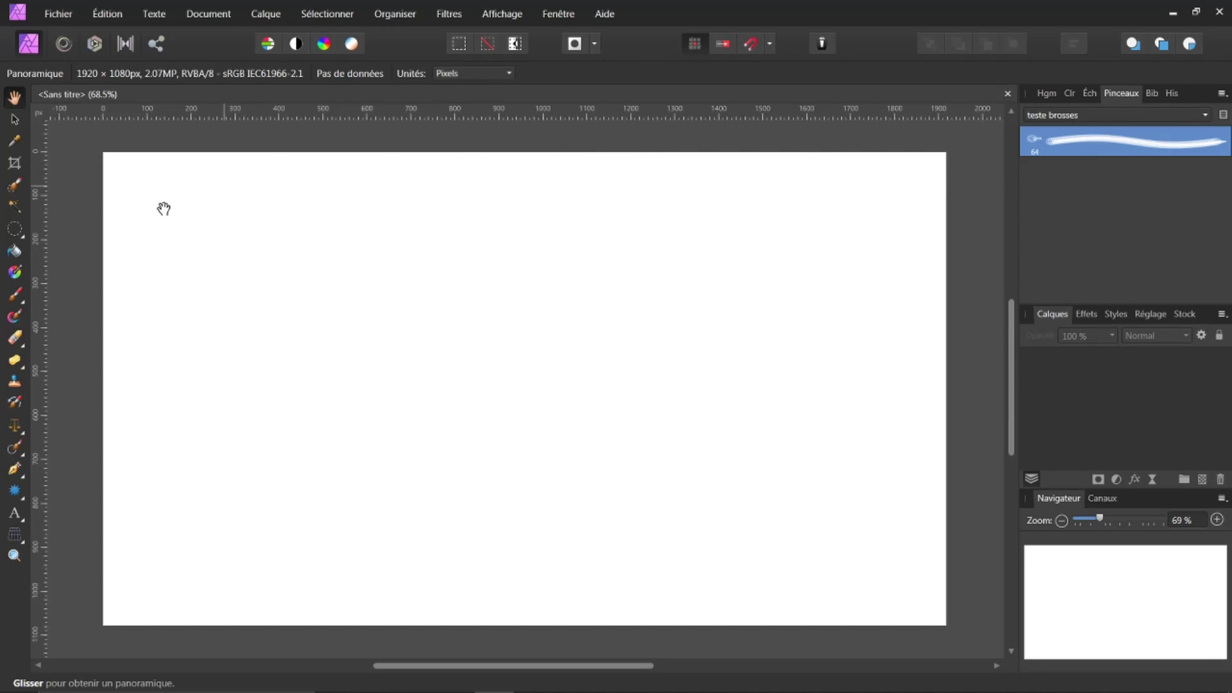
click(17, 295)
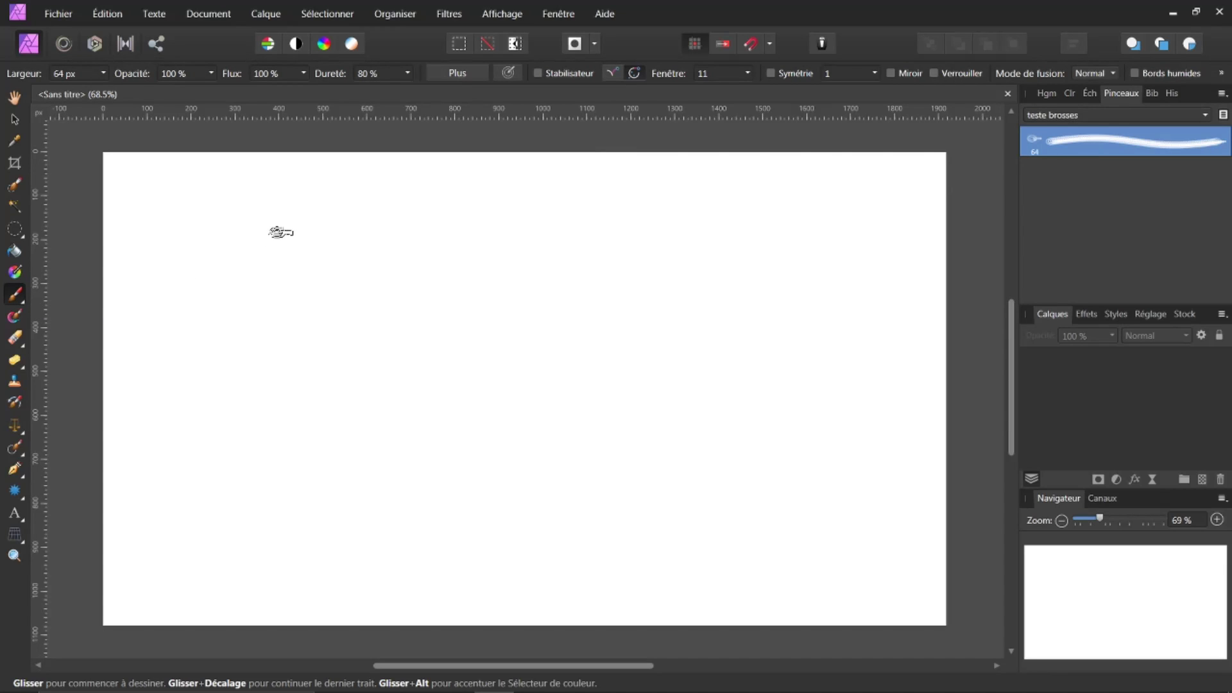
drag(260, 213, 249, 233)
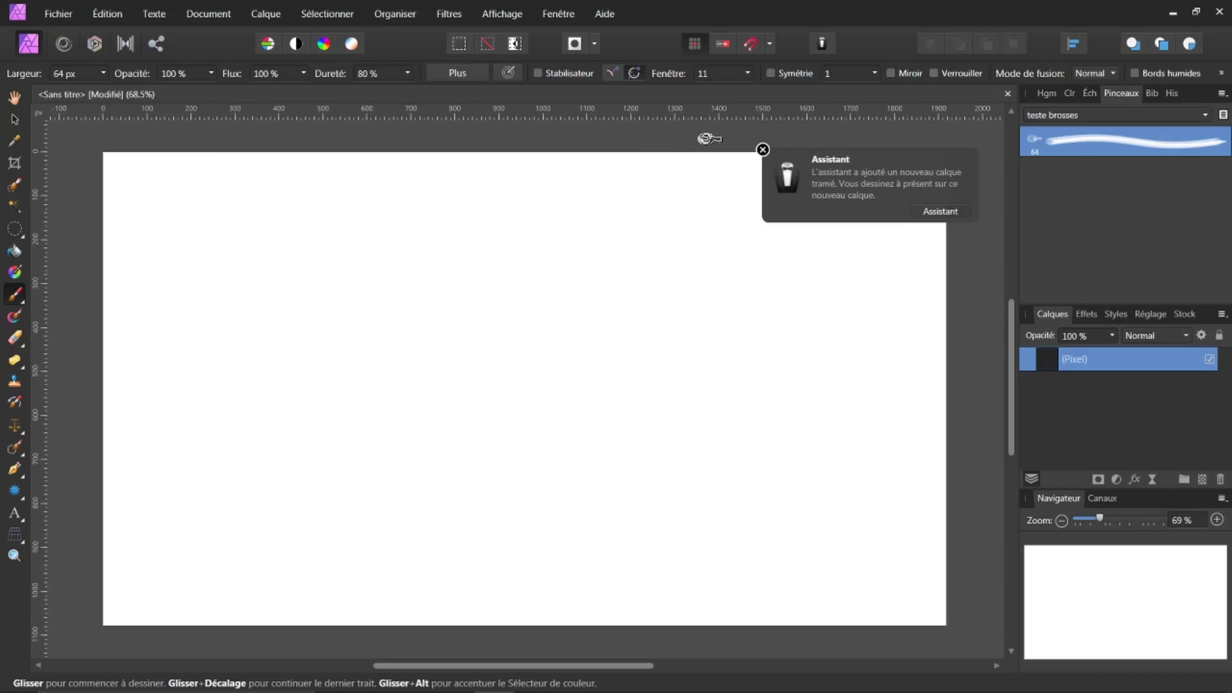
Swap the colours back so black is the painting colour, and dismiss the Assistant notice
click(1073, 93)
click(1057, 121)
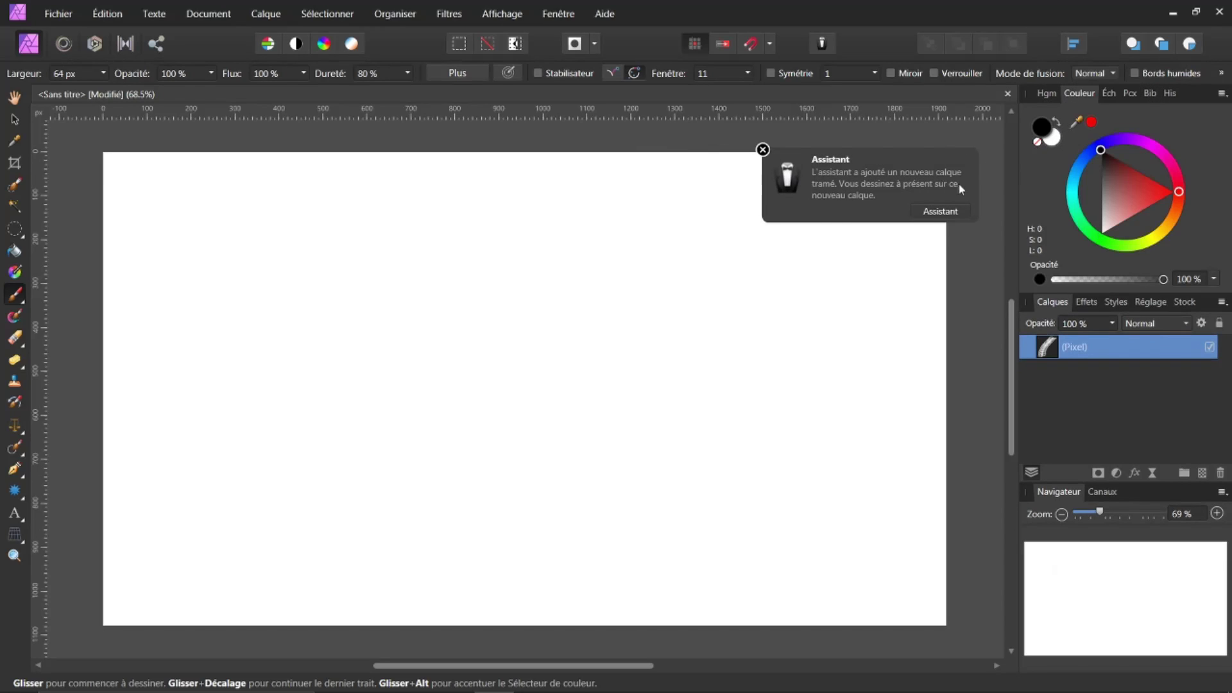
click(762, 150)
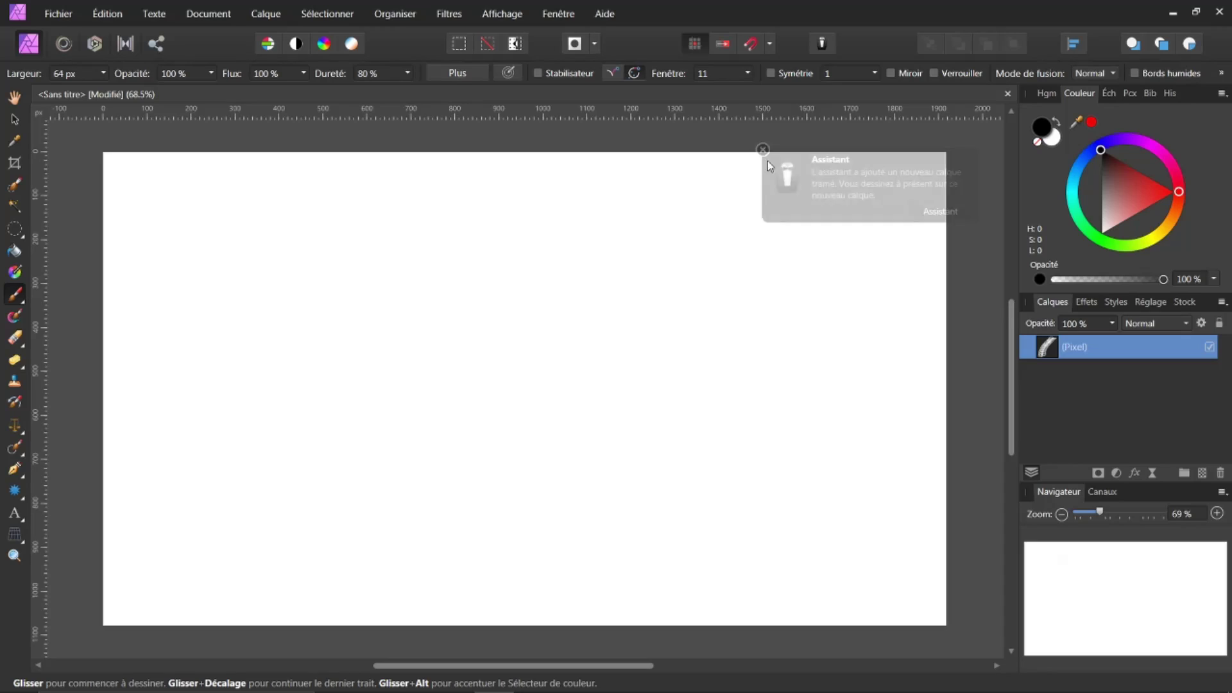
Paint a wavy black test stroke with the chain brush at its default spacing and undo it
mouse_move(245, 214)
mouse_down()
mouse_move(199, 284)
mouse_move(224, 369)
mouse_move(281, 375)
mouse_move(388, 315)
mouse_move(410, 378)
mouse_move(400, 449)
mouse_move(469, 454)
mouse_move(520, 366)
mouse_move(581, 361)
mouse_move(582, 457)
mouse_move(613, 471)
mouse_up()
click(731, 389)
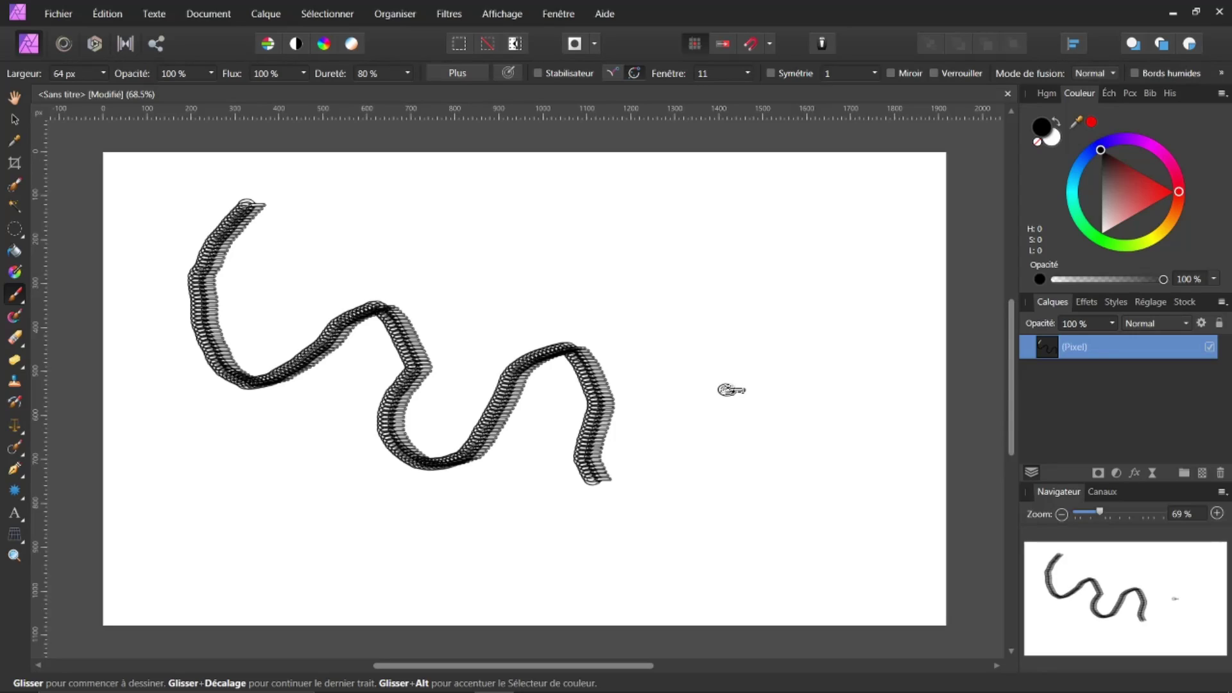
key(ctrl+z)
key(ctrl+z)
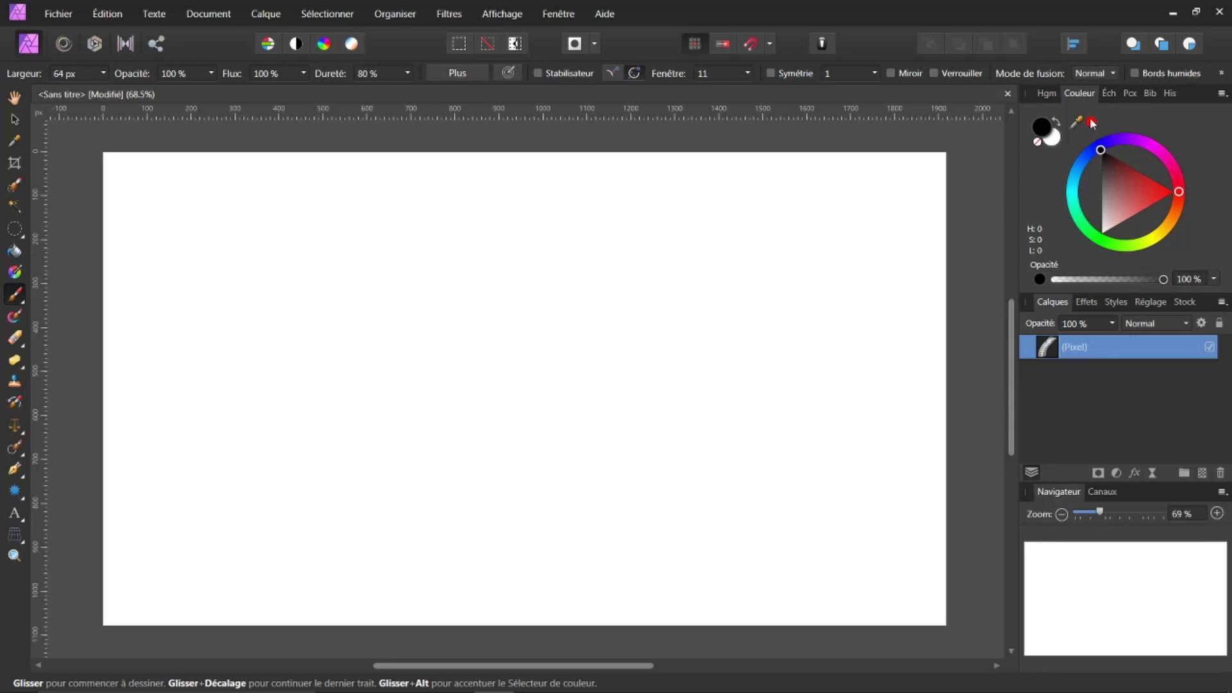
Try a spacing of 70 % on the current brush only with a wavy test stroke, and undo the stroke
click(1129, 93)
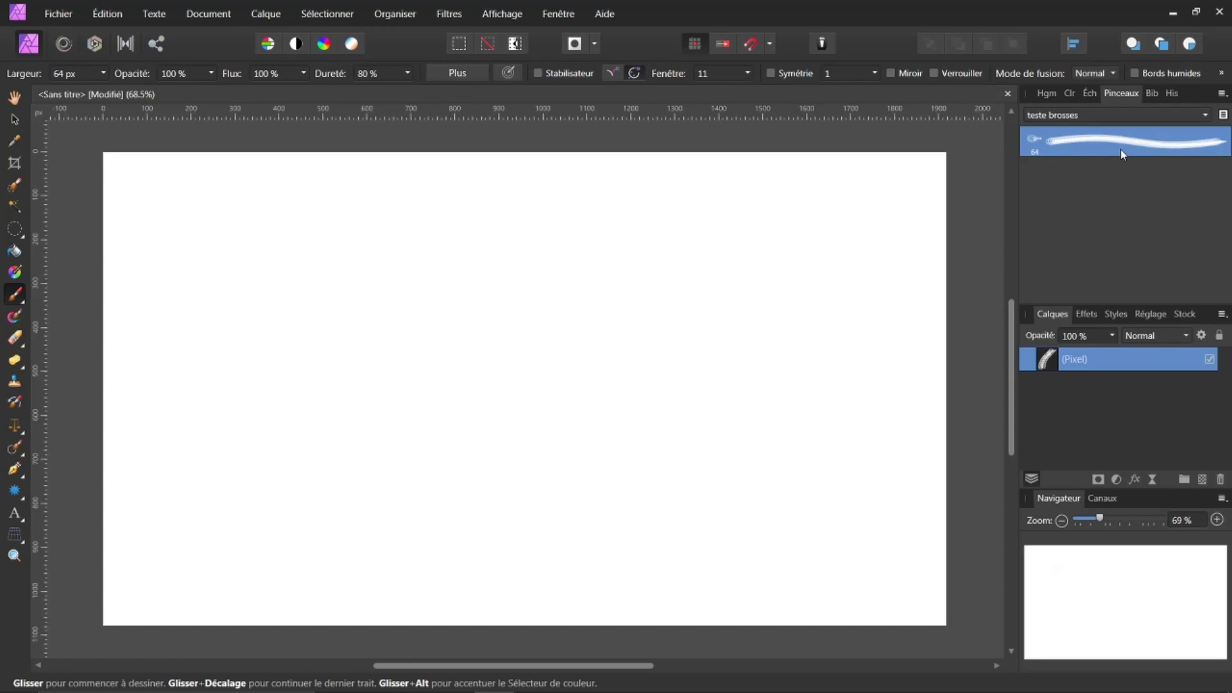
click(450, 76)
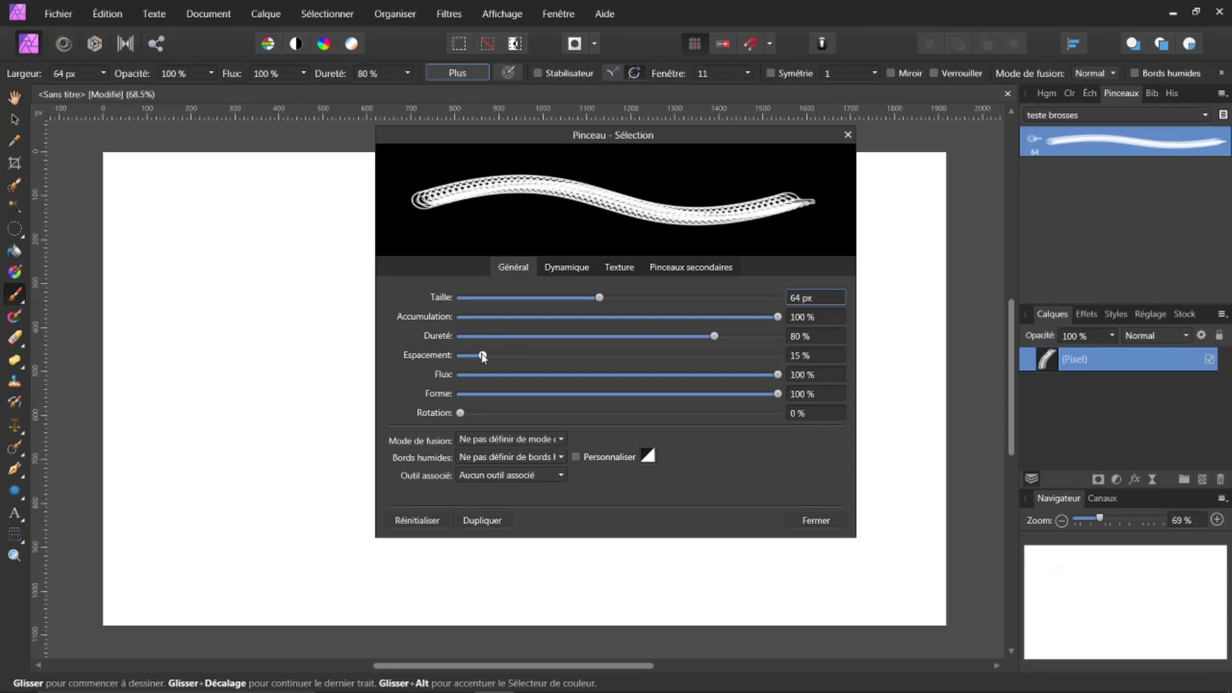
drag(483, 357, 570, 369)
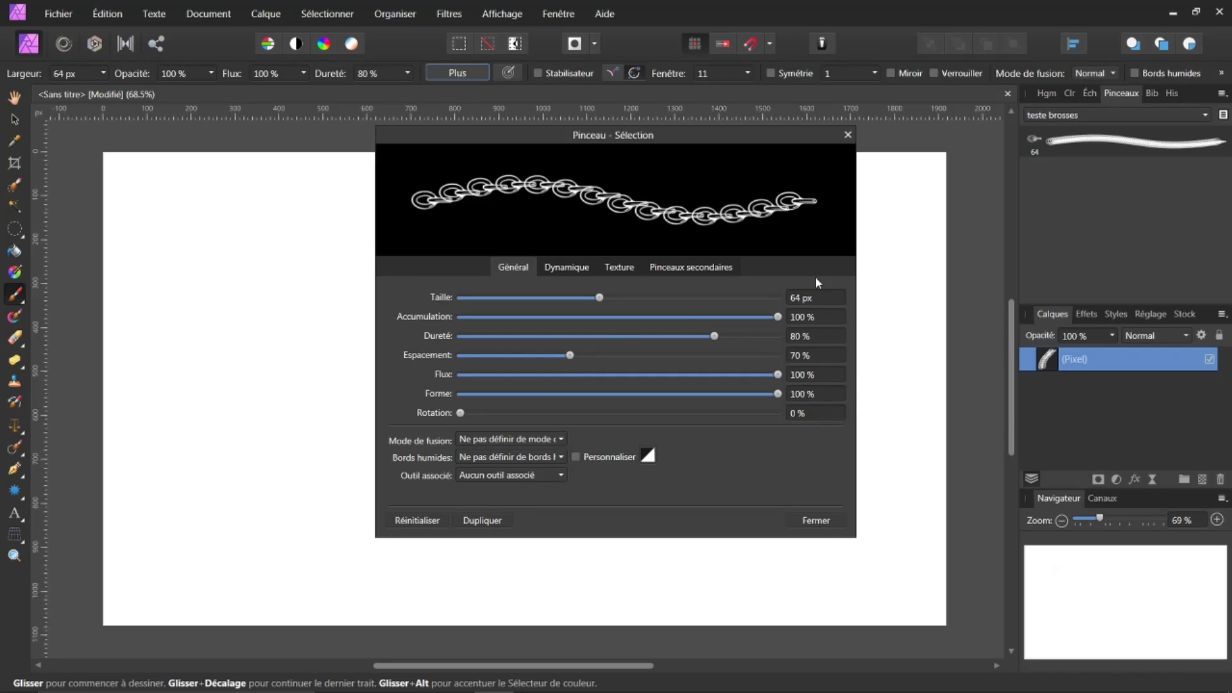
click(815, 519)
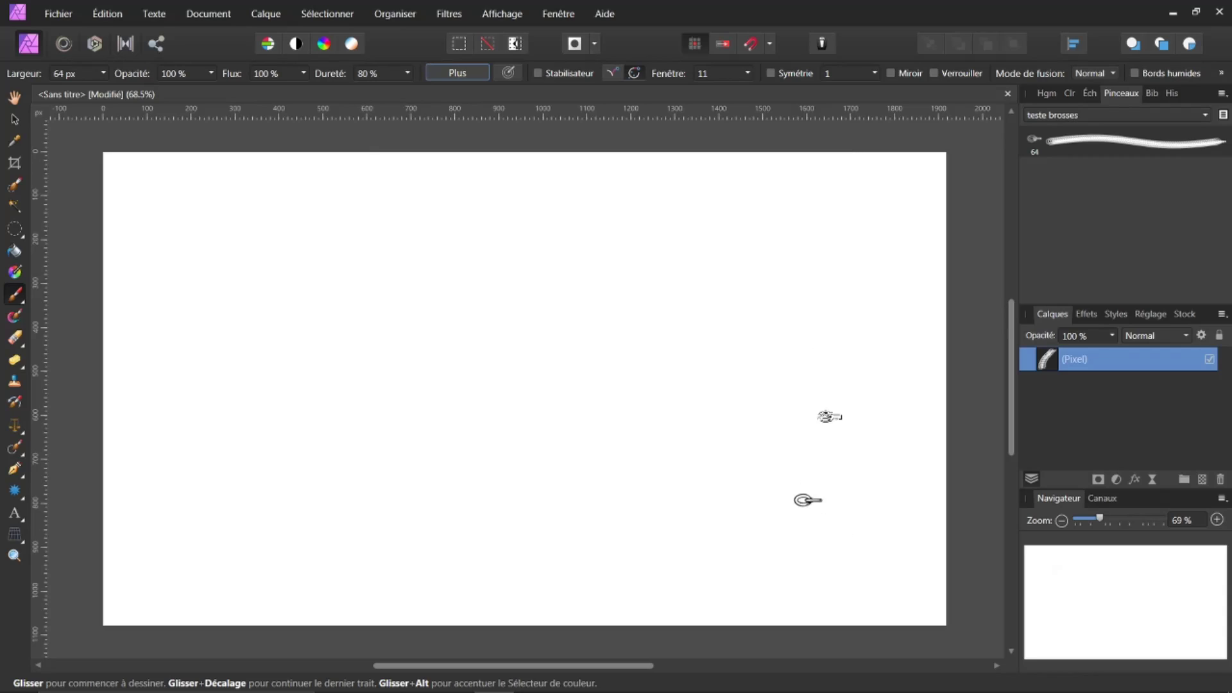
mouse_move(280, 227)
mouse_down()
mouse_move(244, 299)
mouse_move(281, 343)
mouse_move(333, 336)
mouse_move(389, 287)
mouse_move(430, 293)
mouse_move(461, 416)
mouse_move(580, 355)
mouse_up()
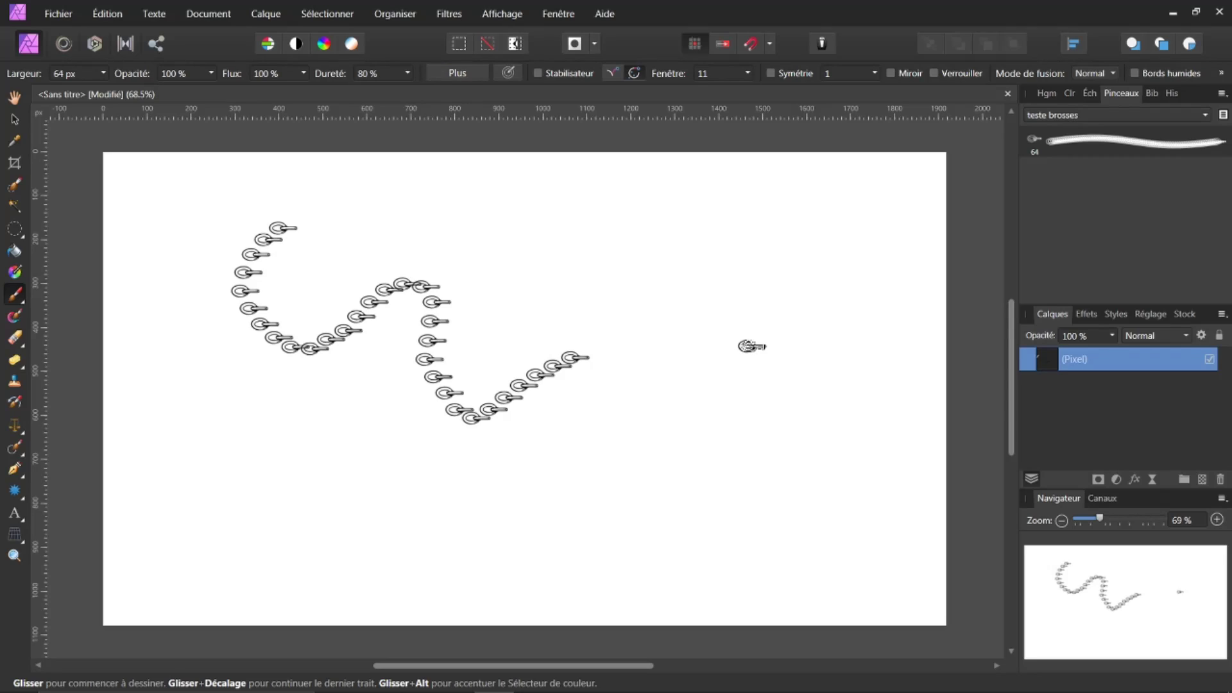
key(ctrl+z)
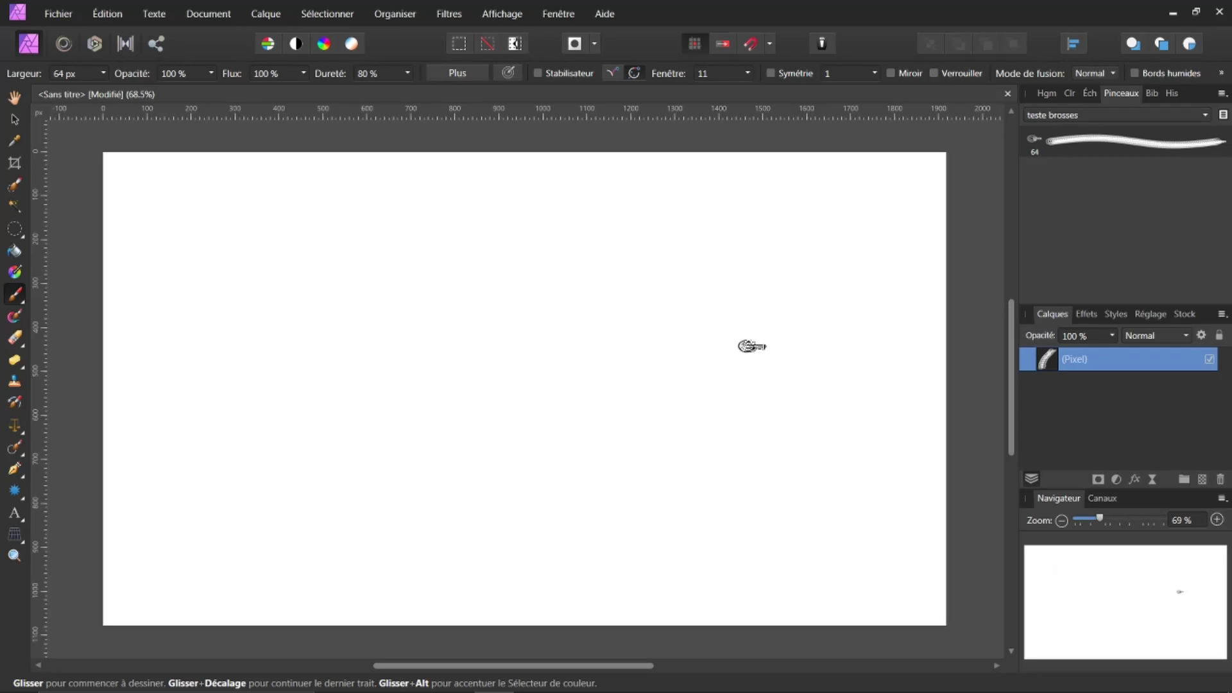
Edit the saved chain brush to use 74 % spacing and a 100 % rotation variation controlled by Direction
double_click(1060, 145)
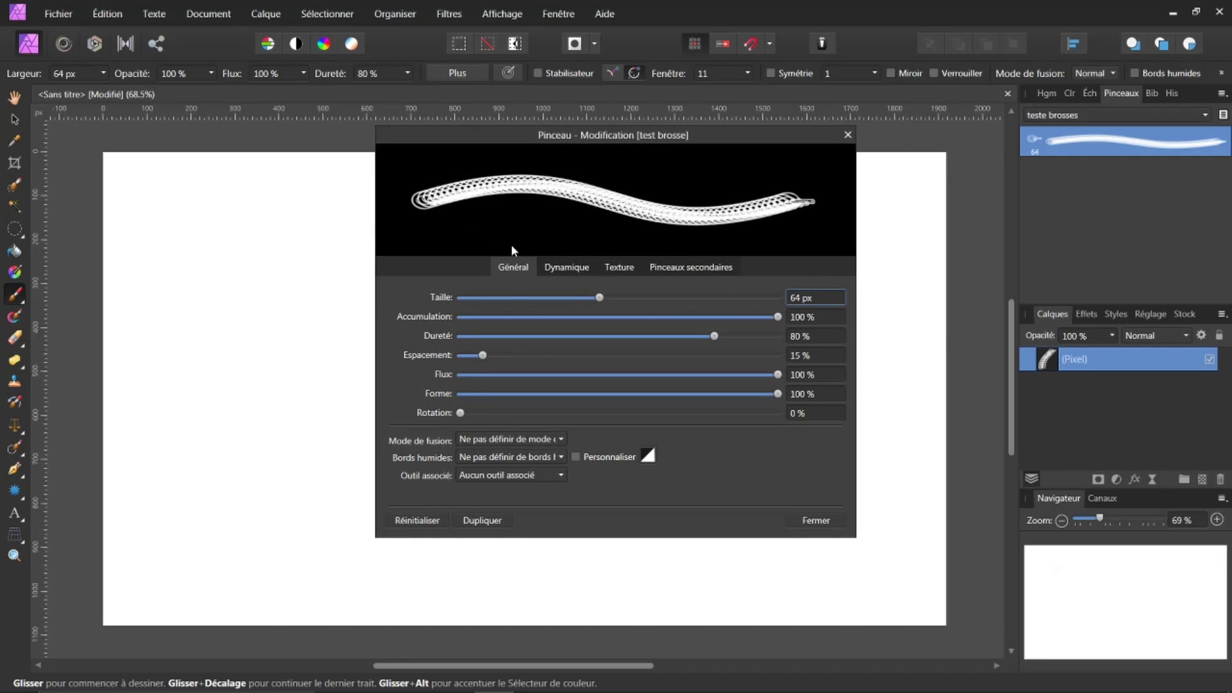
drag(482, 357, 577, 368)
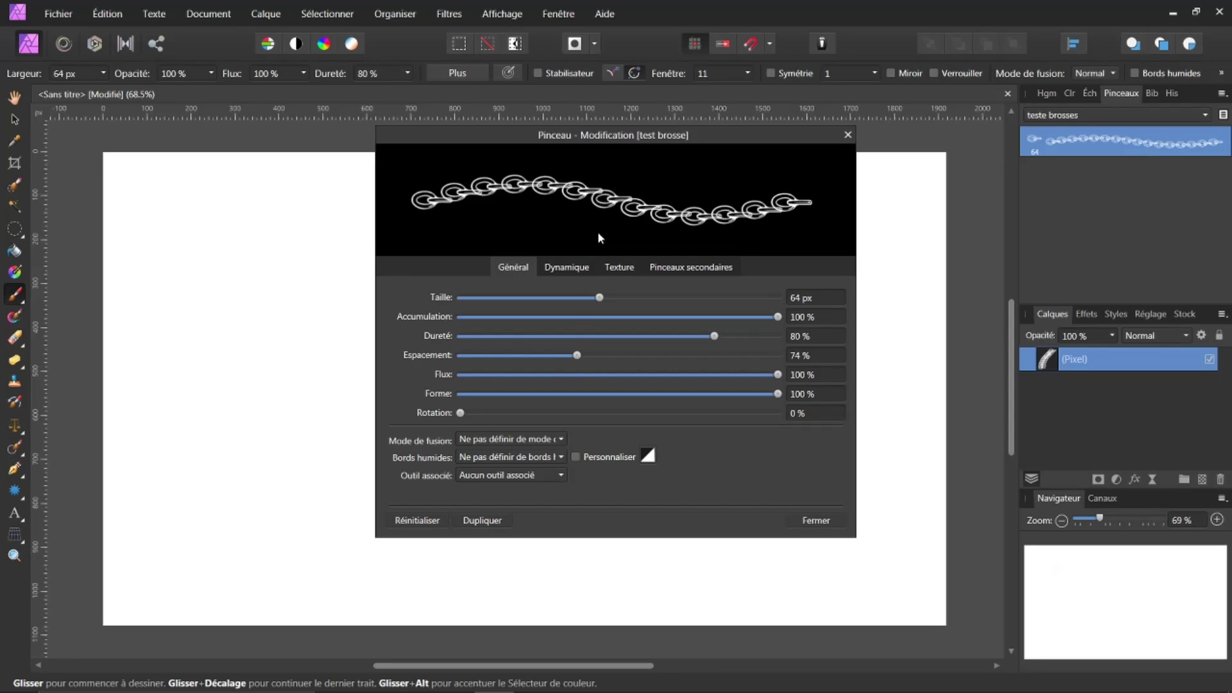
click(562, 268)
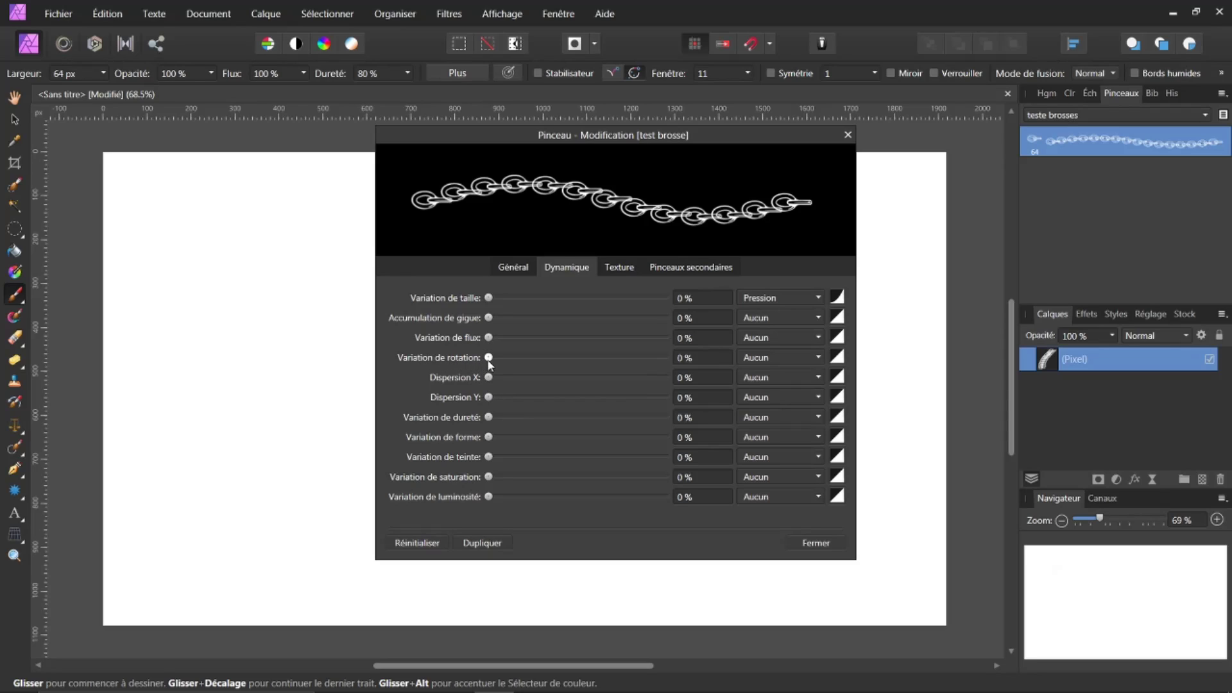
mouse_move(490, 359)
mouse_down()
mouse_move(647, 359)
mouse_move(688, 372)
mouse_up()
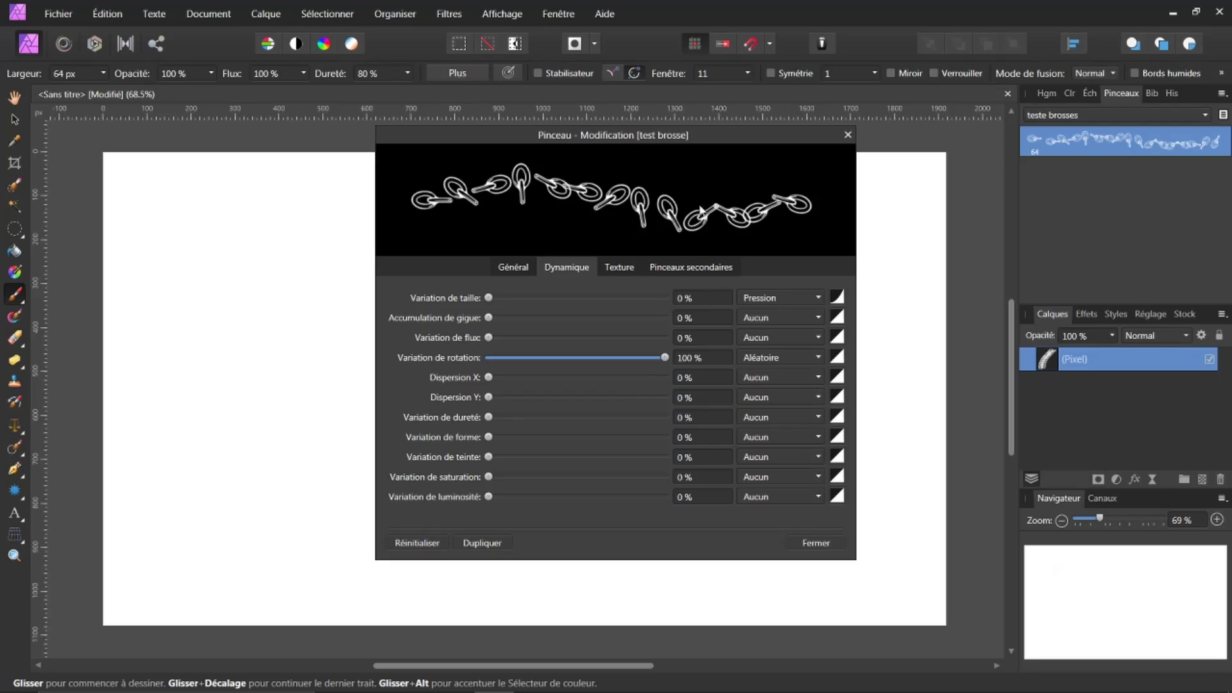
click(820, 358)
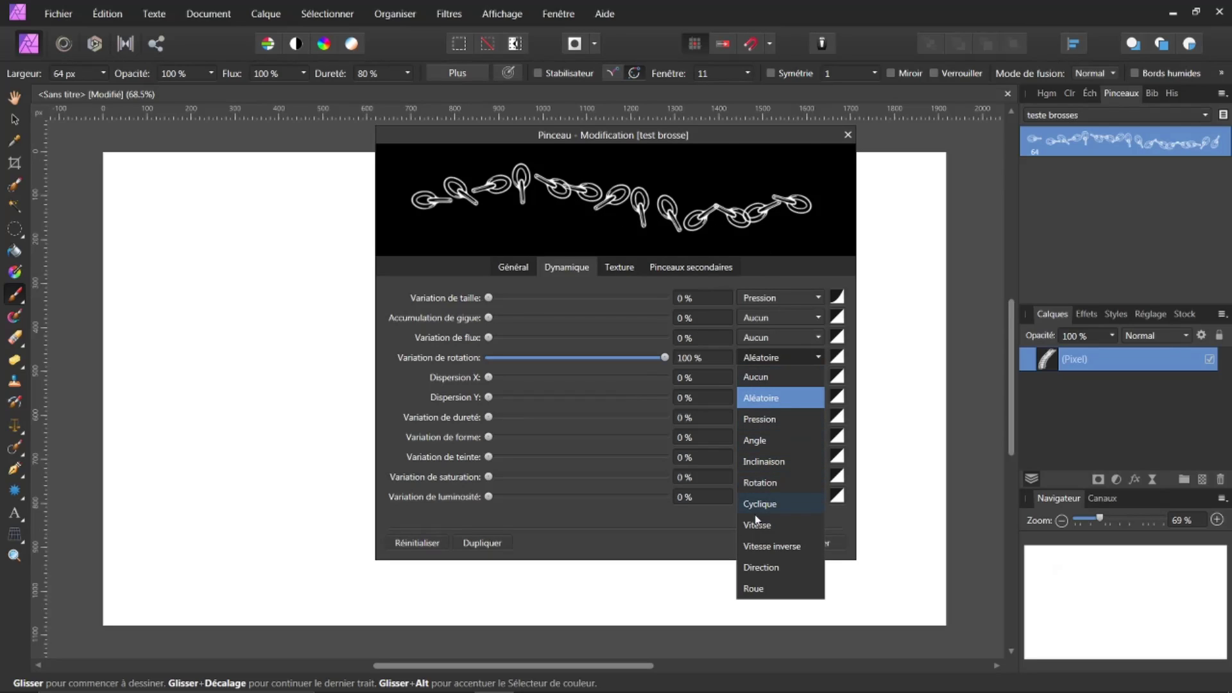
click(757, 567)
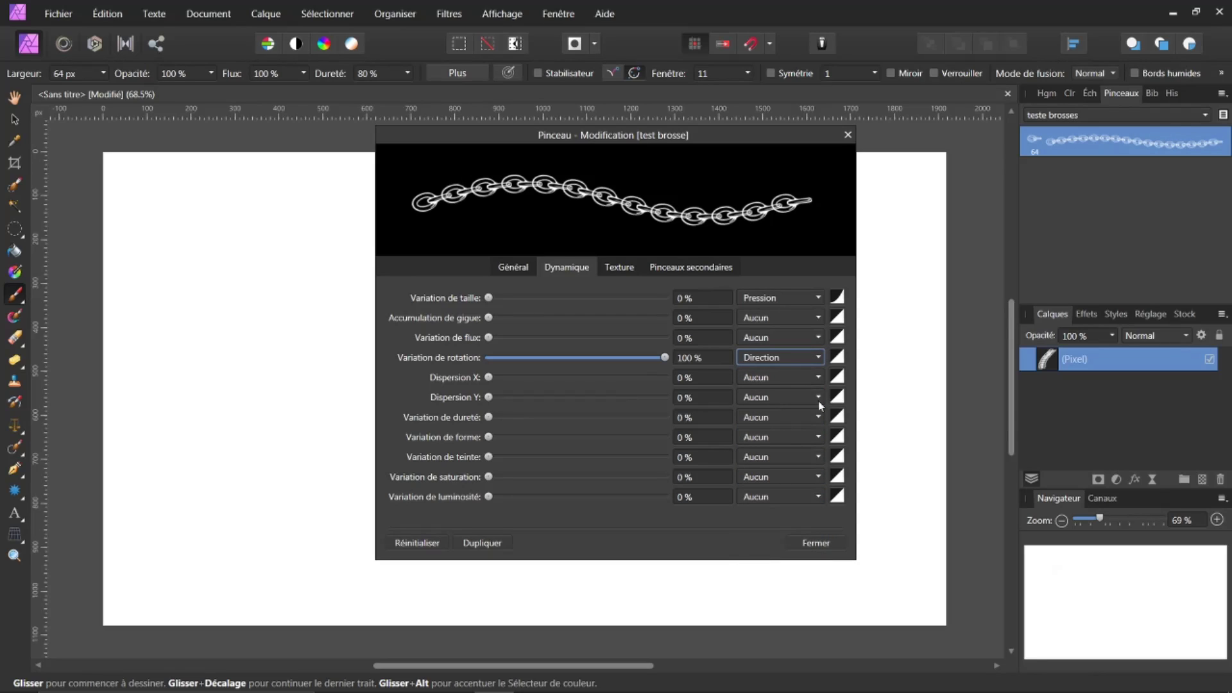
click(816, 545)
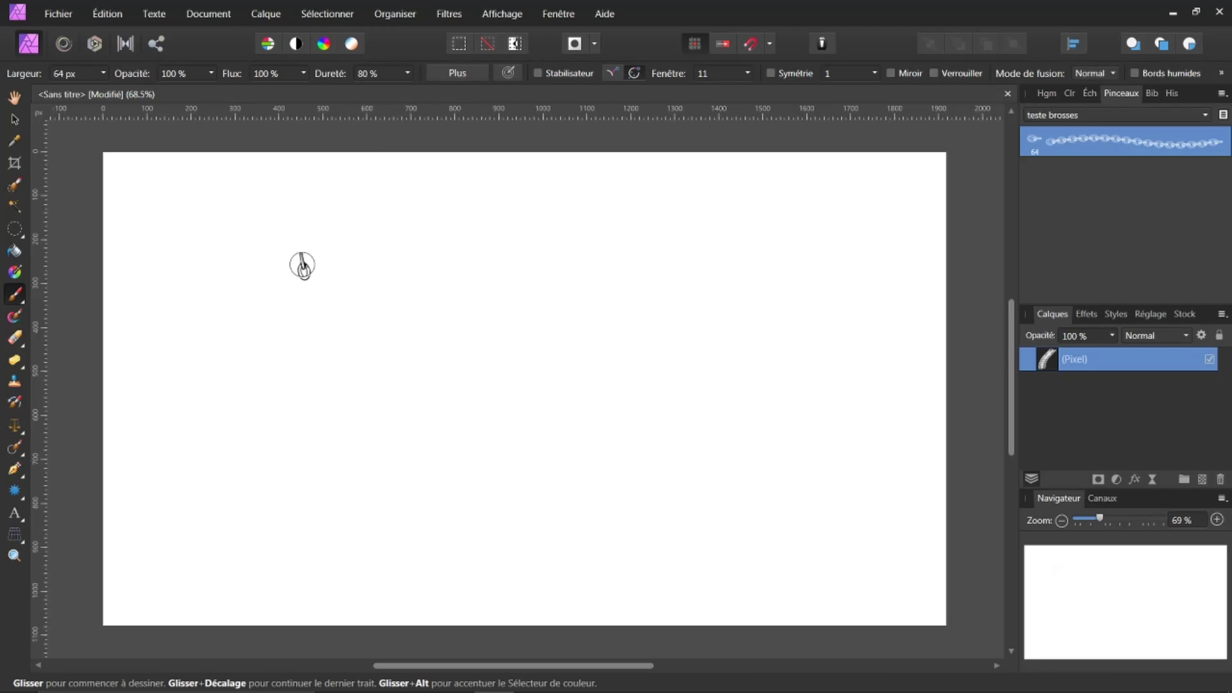
Paint winding test chains across the canvas, first without and then with the stabiliser in window mode, and remove each stroke
mouse_move(302, 263)
mouse_down()
mouse_move(324, 335)
mouse_move(361, 330)
mouse_move(412, 262)
mouse_move(479, 291)
mouse_move(452, 370)
mouse_move(501, 405)
mouse_move(621, 290)
mouse_move(635, 358)
mouse_move(629, 427)
mouse_move(736, 366)
mouse_move(745, 437)
mouse_move(656, 520)
mouse_move(530, 495)
mouse_up()
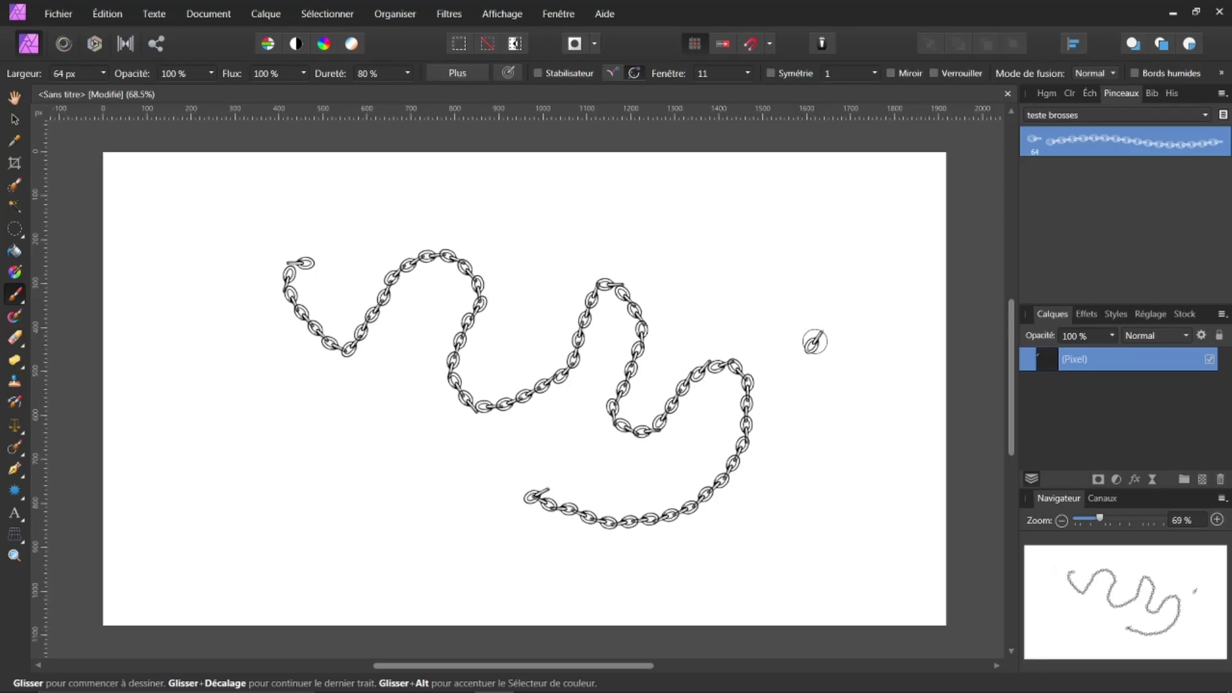
key(ctrl+z)
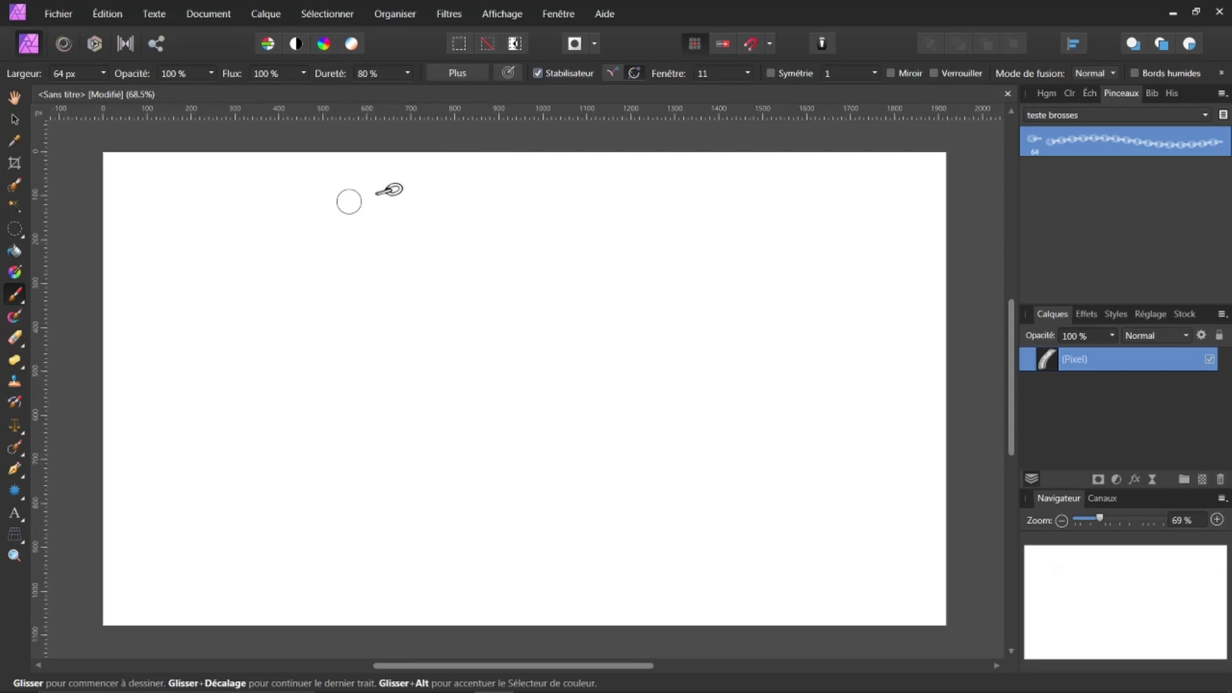
mouse_move(256, 233)
mouse_down()
mouse_move(232, 280)
mouse_move(238, 319)
mouse_move(281, 374)
mouse_move(351, 363)
mouse_move(443, 292)
mouse_move(478, 286)
mouse_move(499, 308)
mouse_move(473, 403)
mouse_move(514, 433)
mouse_move(593, 322)
mouse_move(677, 299)
mouse_move(756, 375)
mouse_move(761, 451)
mouse_move(715, 505)
mouse_move(661, 526)
mouse_move(513, 498)
mouse_move(451, 509)
mouse_move(431, 531)
mouse_up()
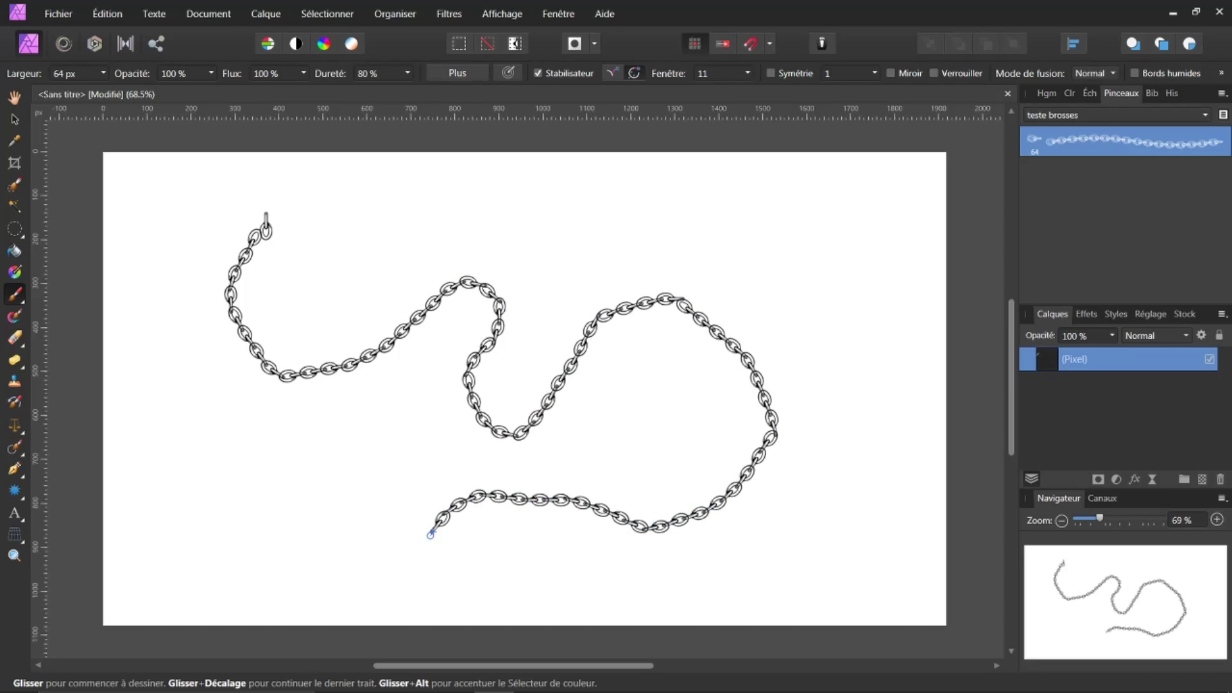
click(847, 343)
mouse_move(263, 216)
mouse_down()
mouse_move(264, 243)
mouse_move(266, 220)
mouse_move(281, 219)
mouse_up()
key(Delete)
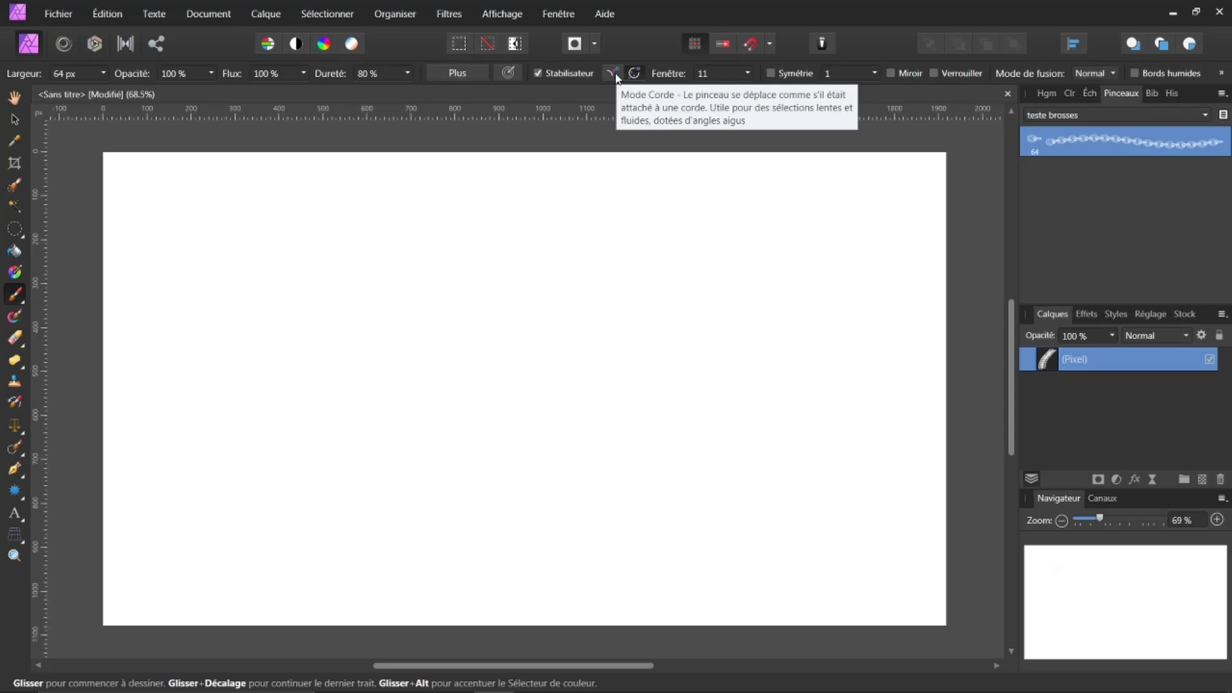
Switch the stabiliser to Rope mode and paint a long winding chain that loops around the whole canvas
click(613, 74)
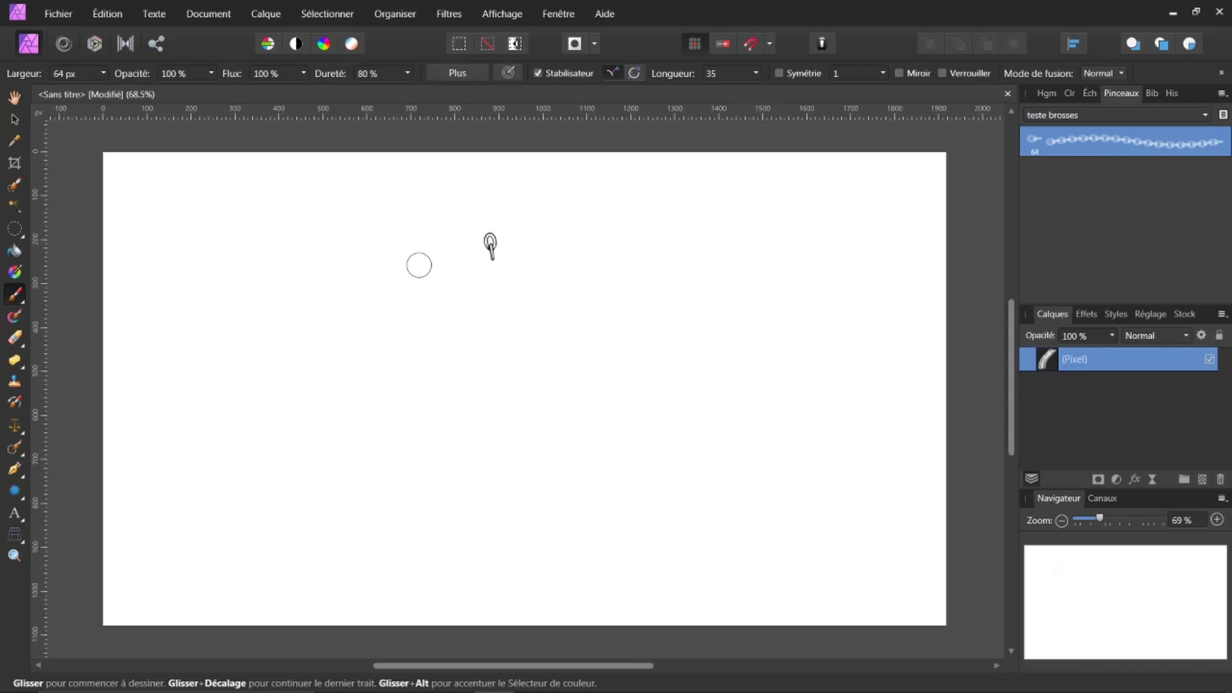
mouse_move(255, 210)
mouse_down()
mouse_move(218, 282)
mouse_move(232, 311)
mouse_move(301, 344)
mouse_move(409, 260)
mouse_move(453, 253)
mouse_move(483, 308)
mouse_move(460, 346)
mouse_move(472, 382)
mouse_move(507, 404)
mouse_move(540, 400)
mouse_move(677, 286)
mouse_move(759, 283)
mouse_move(797, 320)
mouse_move(815, 374)
mouse_move(808, 427)
mouse_move(760, 496)
mouse_move(717, 529)
mouse_move(653, 547)
mouse_move(547, 502)
mouse_move(395, 385)
mouse_move(304, 387)
mouse_move(258, 411)
mouse_move(237, 445)
mouse_move(243, 478)
mouse_move(332, 557)
mouse_move(689, 595)
mouse_move(781, 570)
mouse_move(839, 521)
mouse_move(875, 451)
mouse_move(891, 360)
mouse_move(873, 295)
mouse_move(793, 203)
mouse_move(727, 172)
mouse_move(623, 156)
mouse_move(351, 190)
mouse_up()
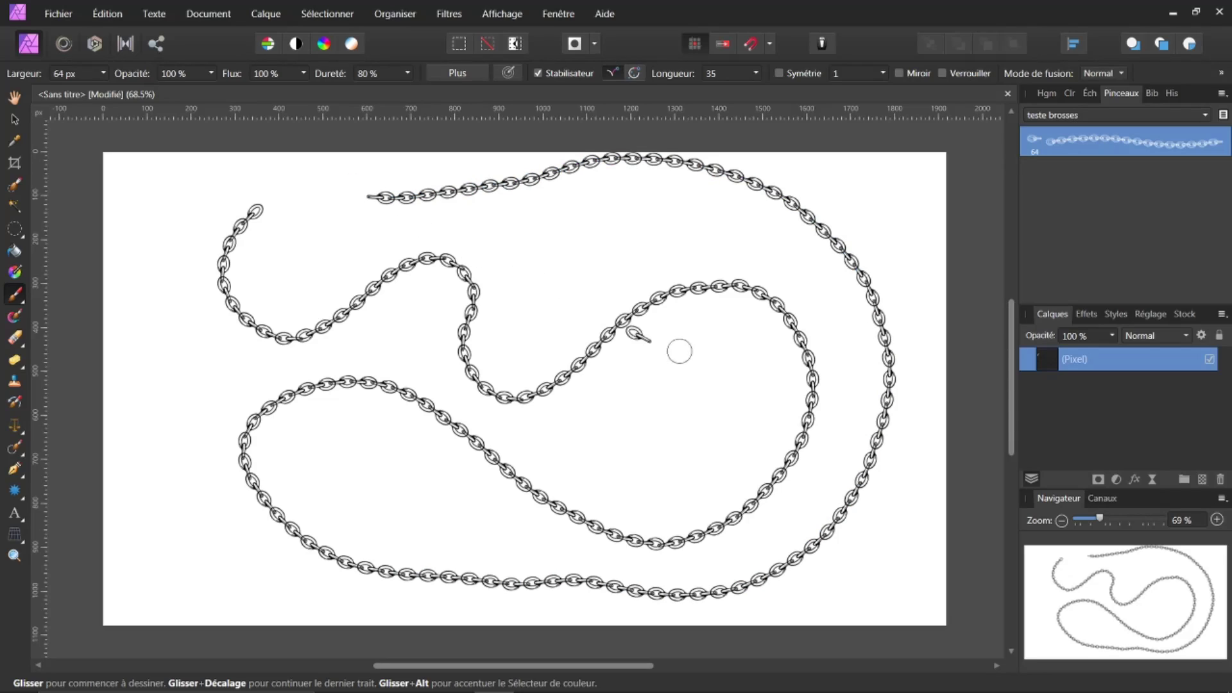